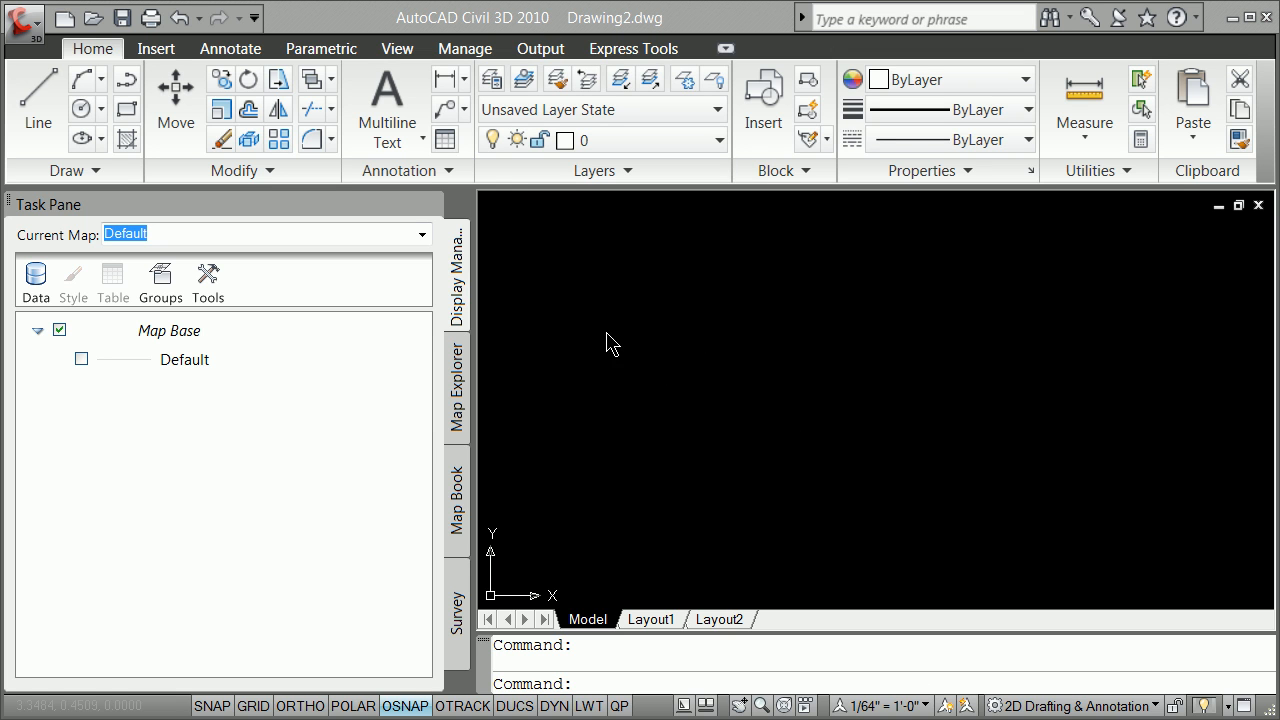
# Close the Task Pane and switch the workspace to Civil 3D
pyautogui.click(431, 205)
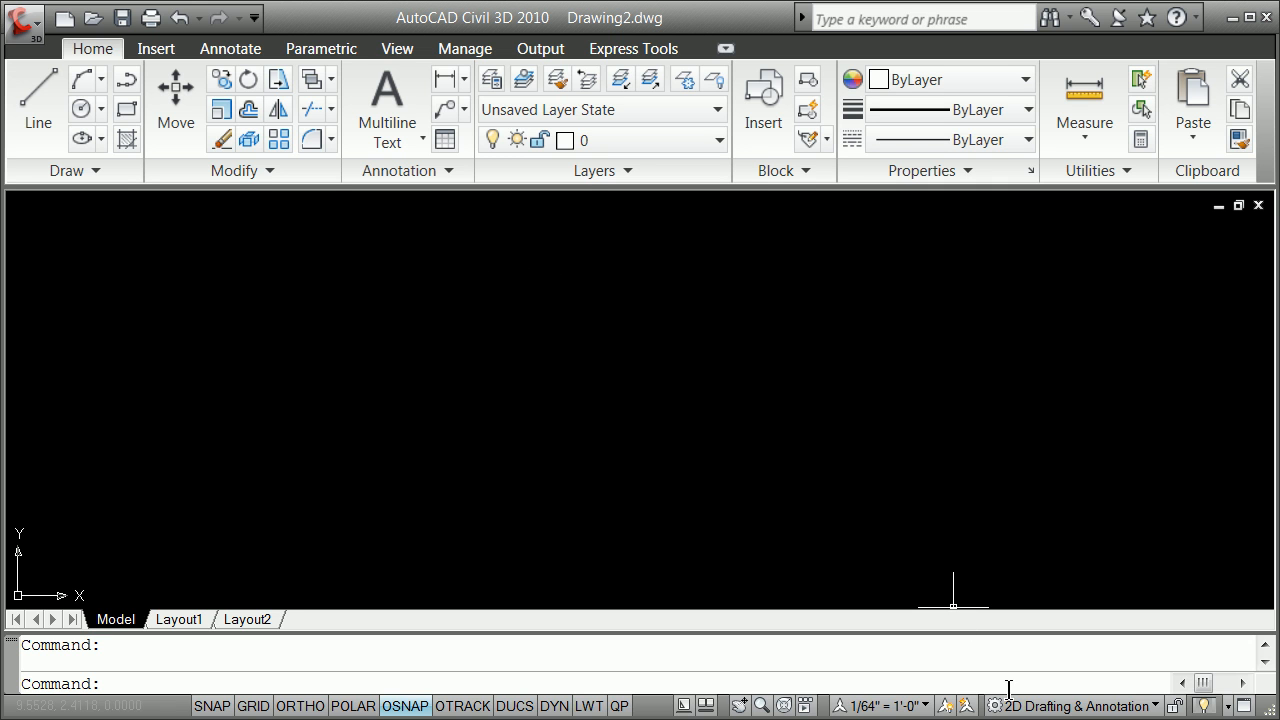
pyautogui.click(1125, 712)
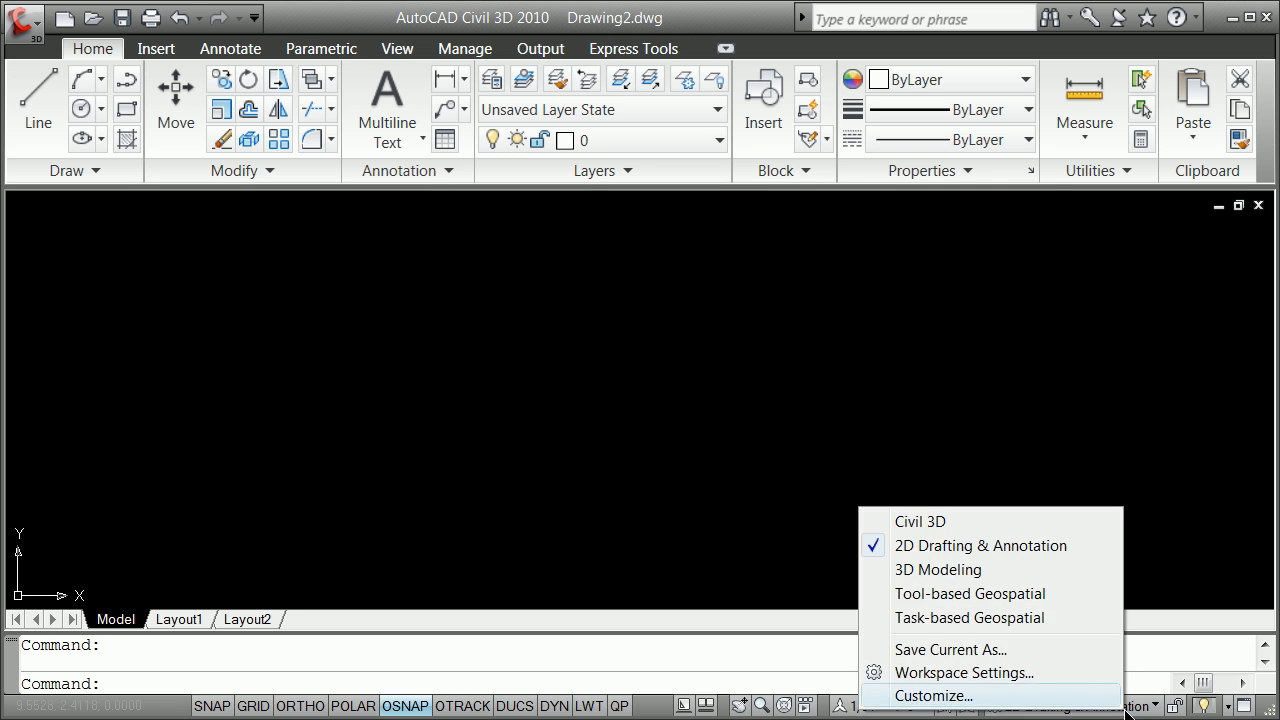
pyautogui.click(952, 520)
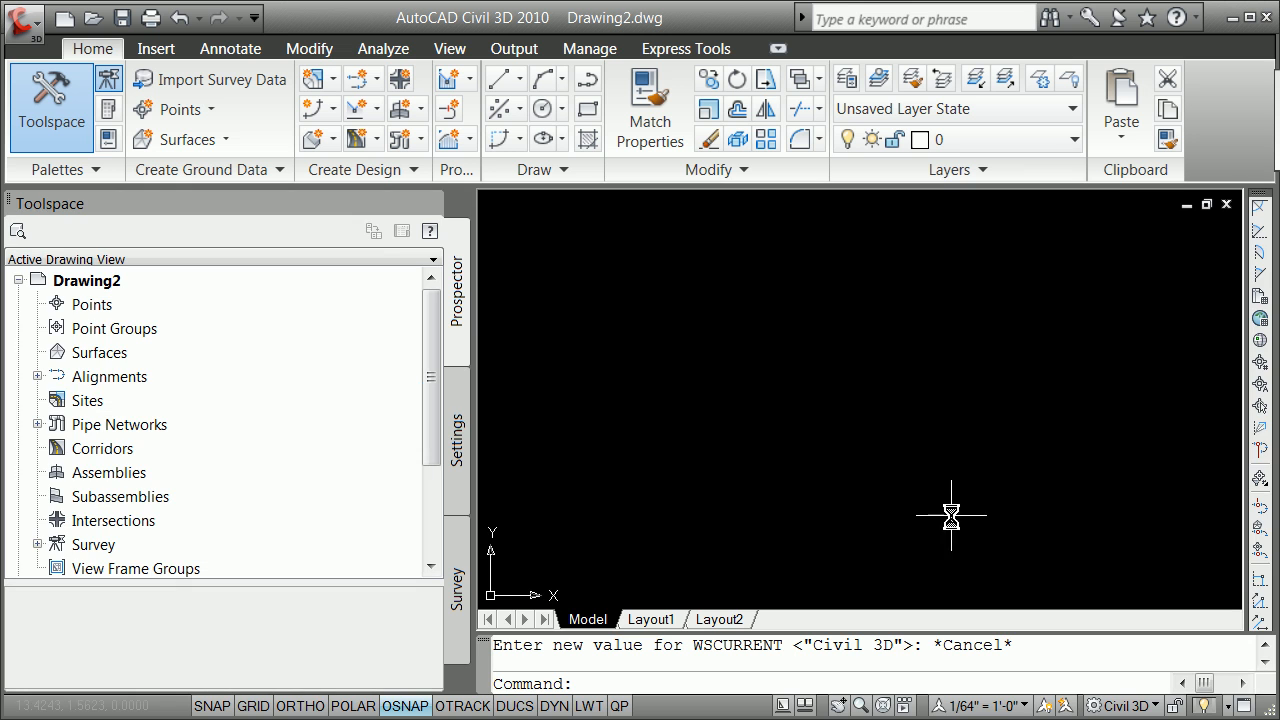
# Switch the workspace to 3D Modeling
pyautogui.click(1103, 711)
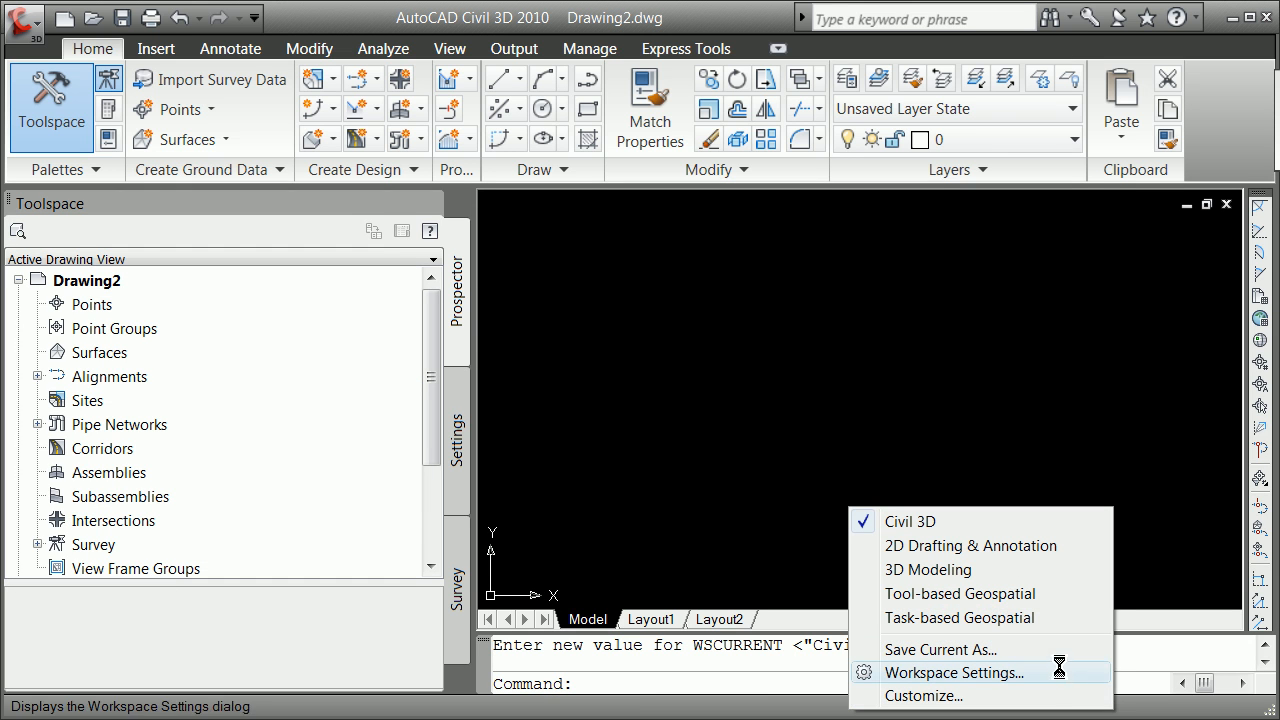
pyautogui.click(969, 592)
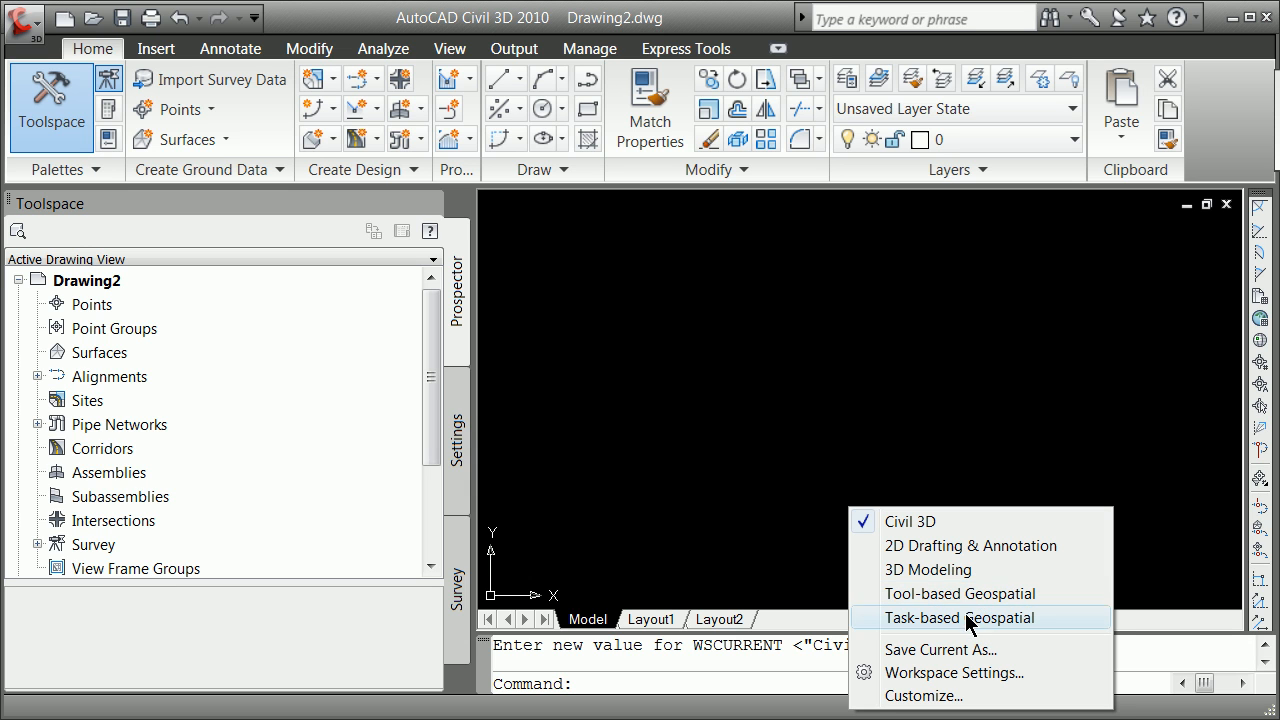
pyautogui.click(935, 572)
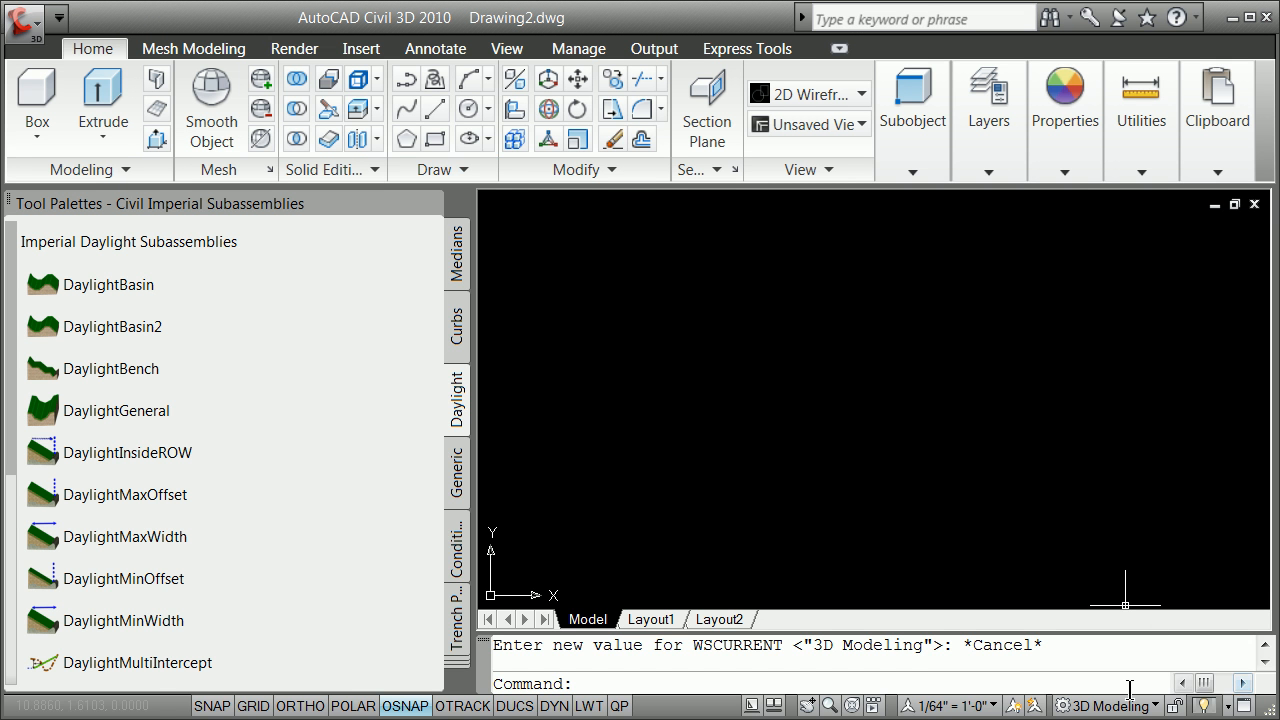
# Switch the workspace to 2D Drafting & Annotation
pyautogui.click(1138, 706)
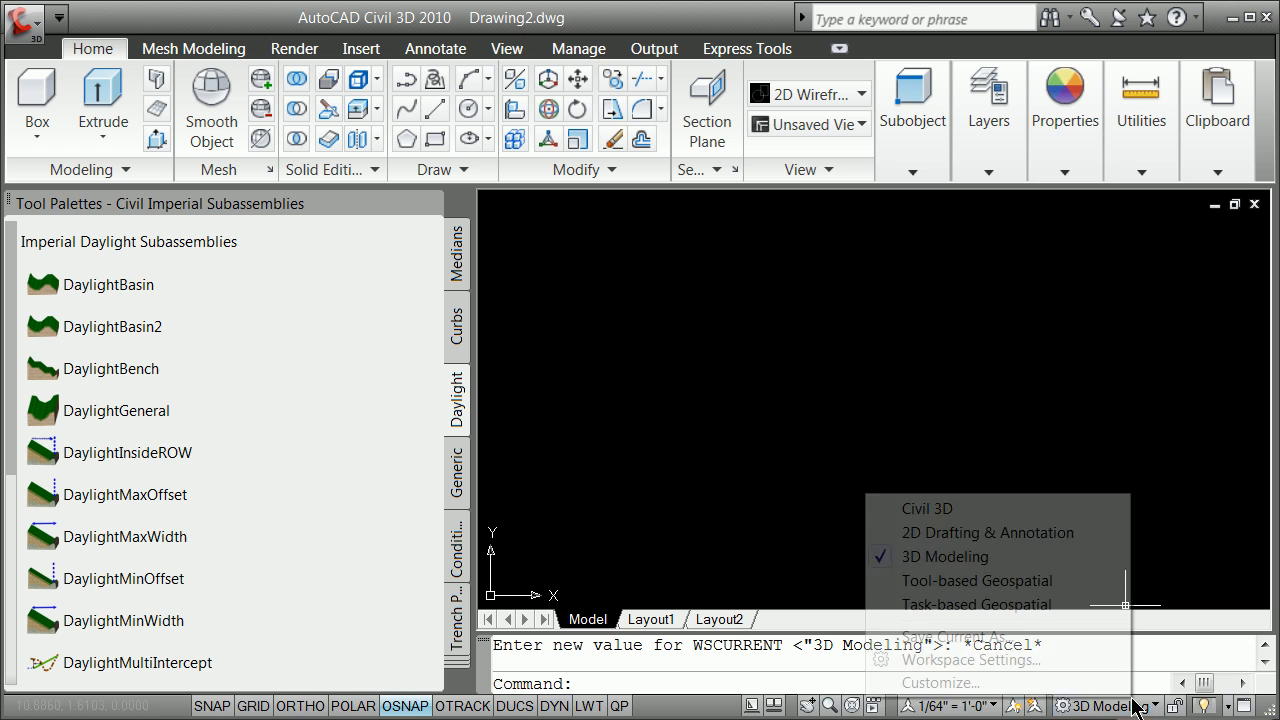
pyautogui.click(963, 533)
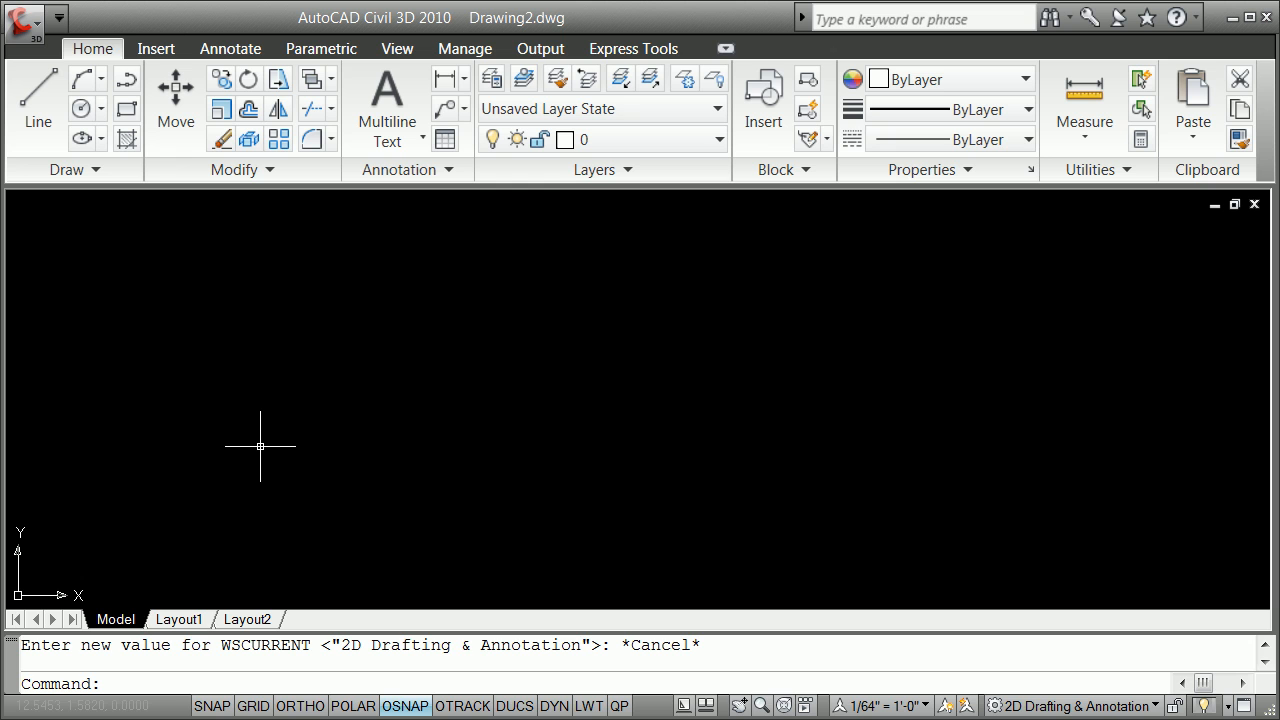
# Show the Draw toolbar with the -TOOLBAR command, using the Show option
pyautogui.write('oolbar')
pyautogui.press('Return')
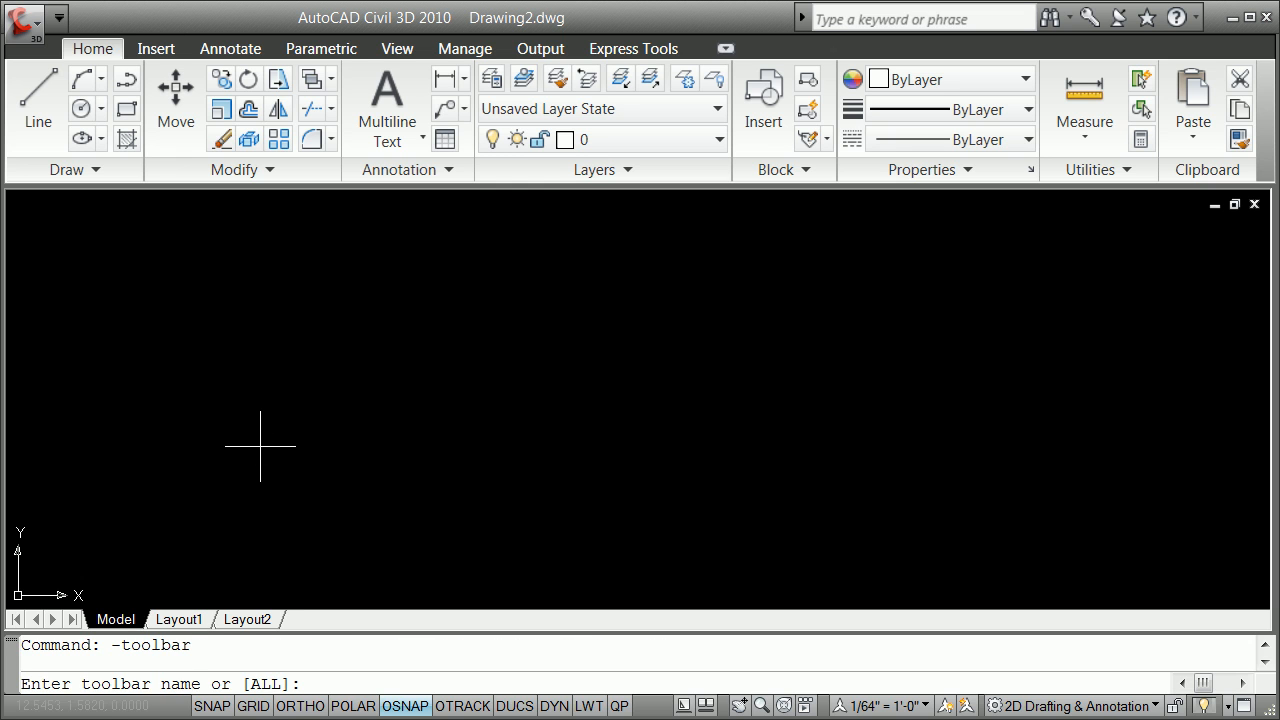
pyautogui.write('draw')
pyautogui.press('Return')
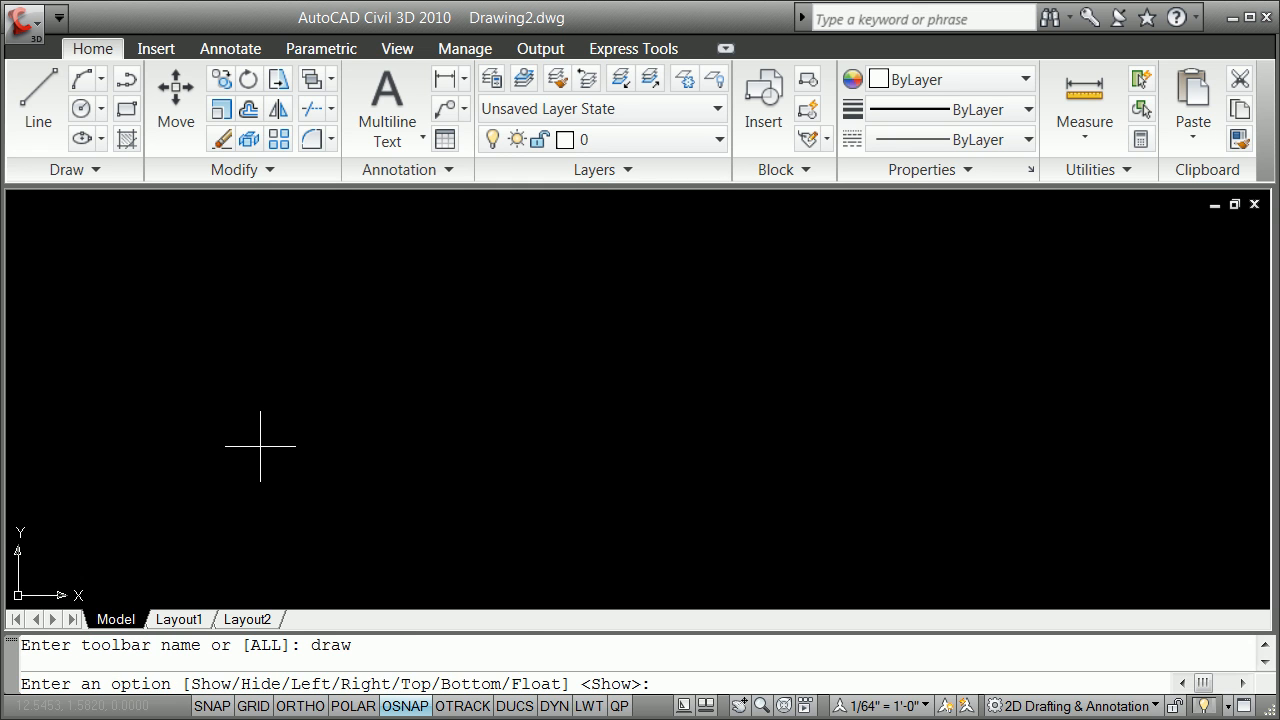
pyautogui.press('Return')
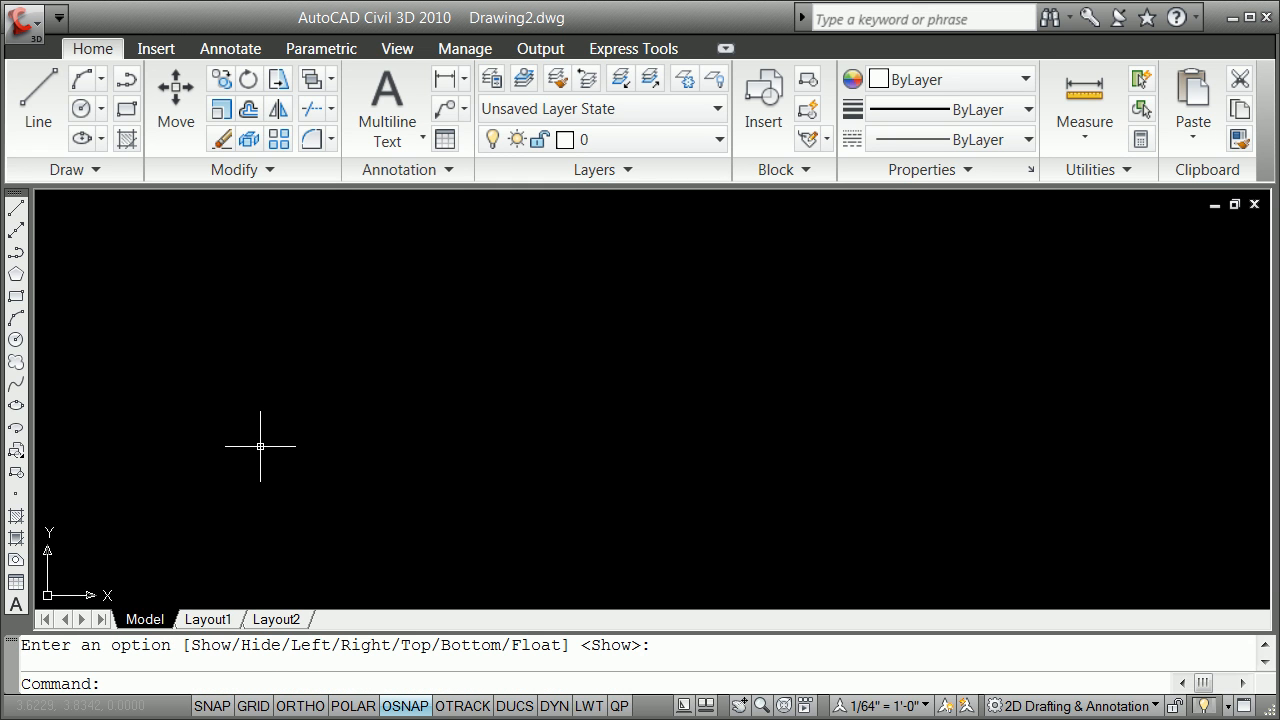
# Turn on the Layers and Layers II toolbars
pyautogui.rightClick(16, 205)
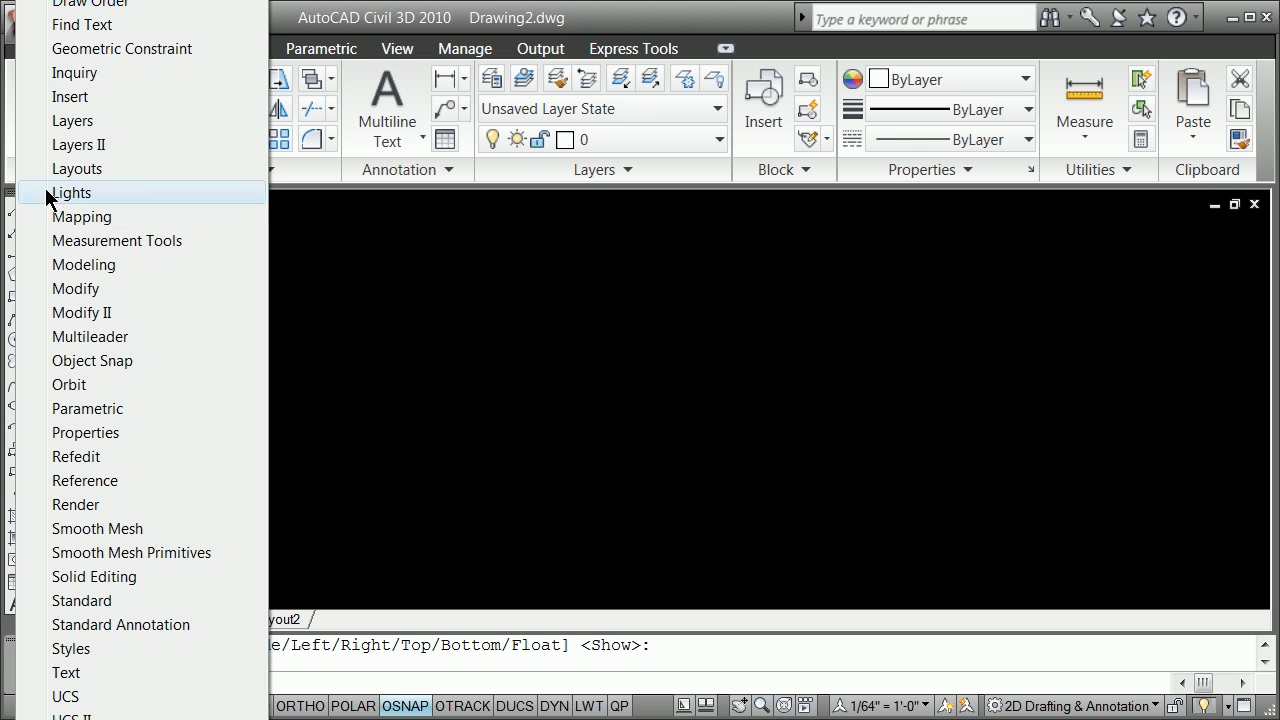
pyautogui.click(63, 120)
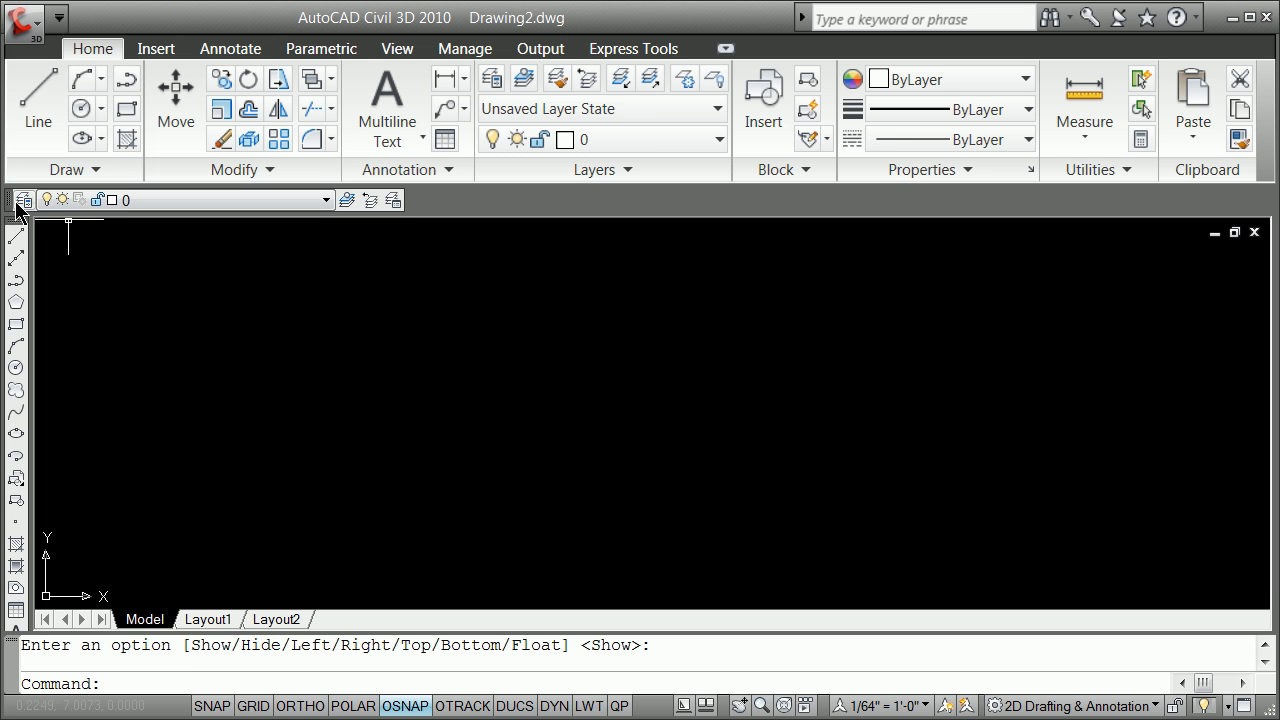
pyautogui.rightClick(16, 205)
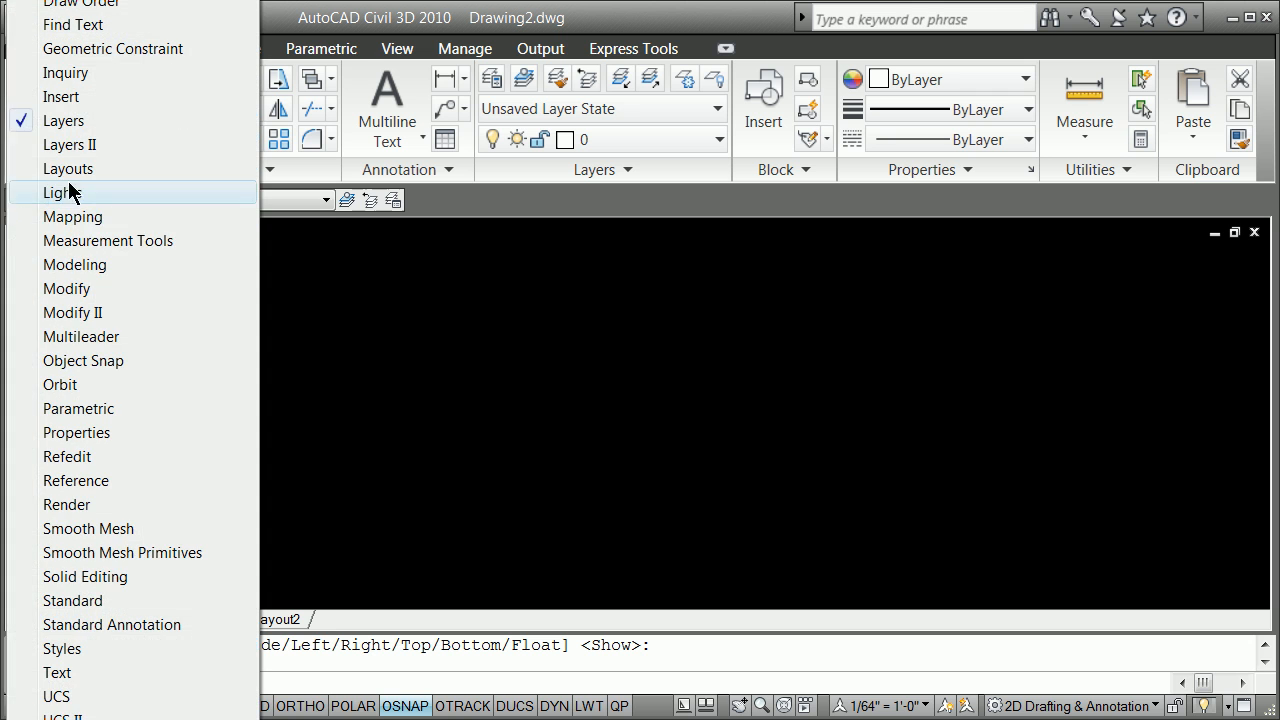
pyautogui.click(65, 144)
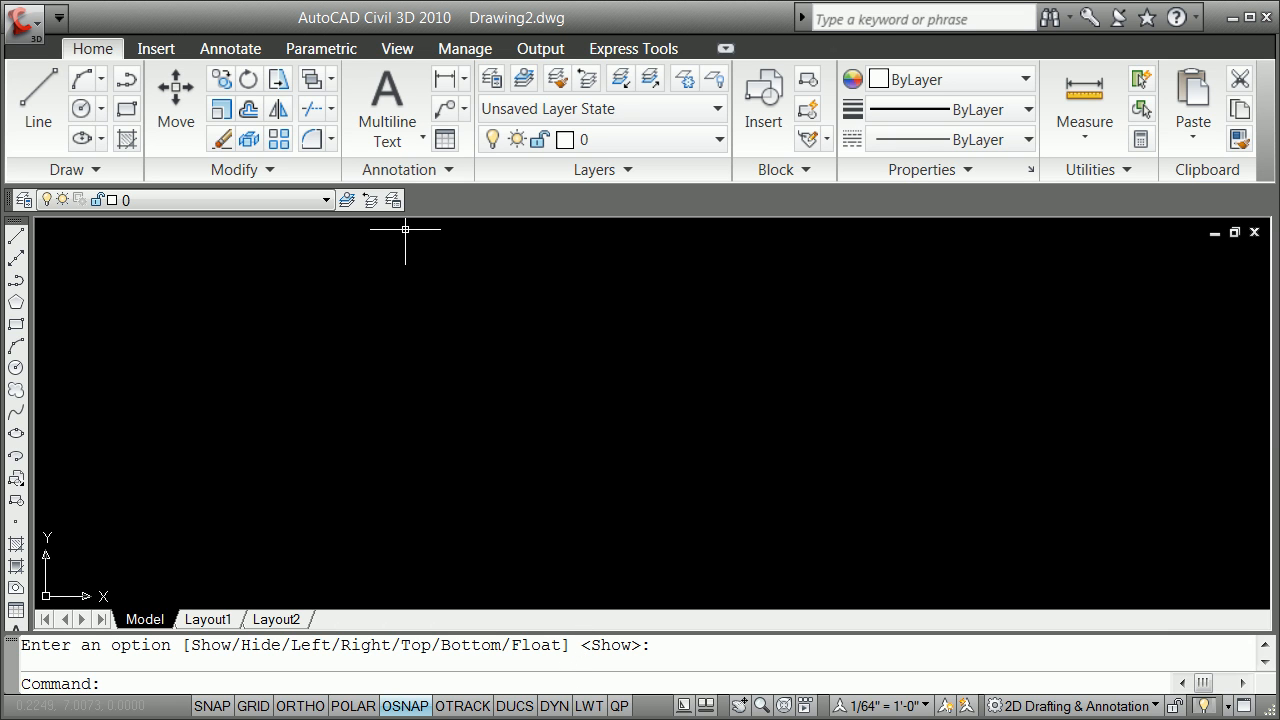
# Dock the Layers II toolbar in the same row, directly beside the Layers toolbar
pyautogui.rightClick(345, 200)
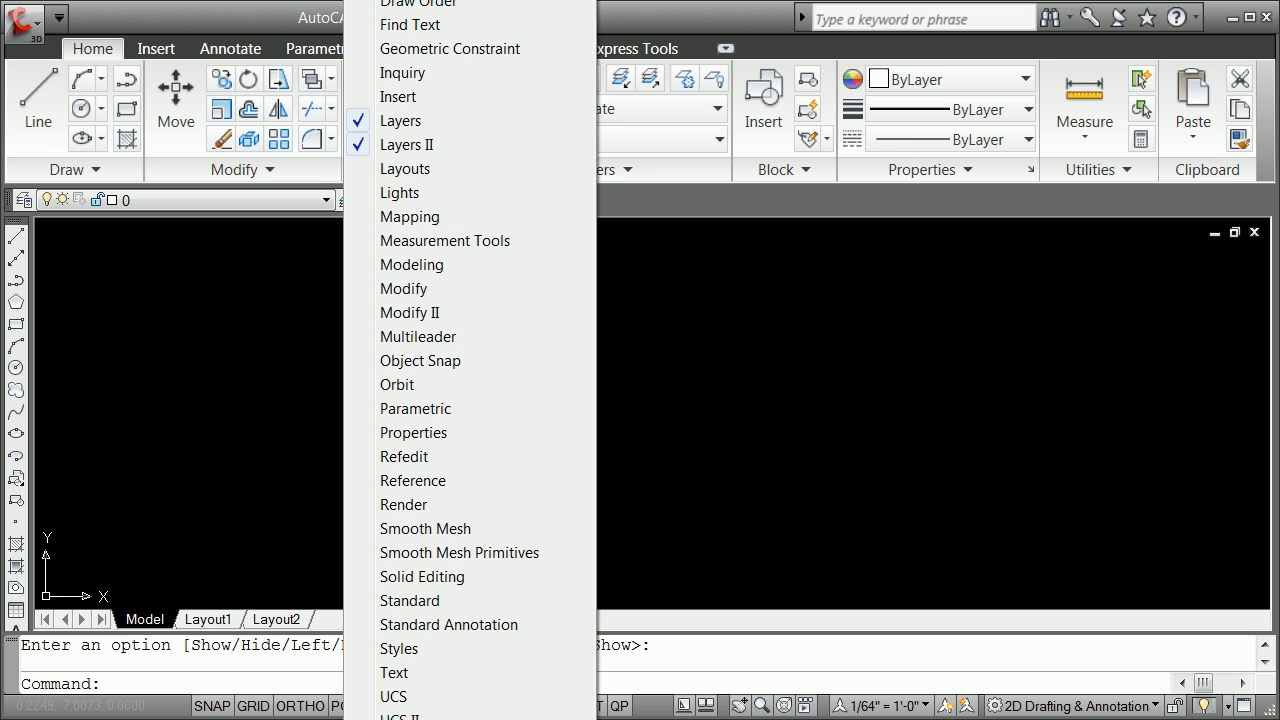
pyautogui.press('Escape')
pyautogui.rightClick(402, 200)
pyautogui.press('Escape')
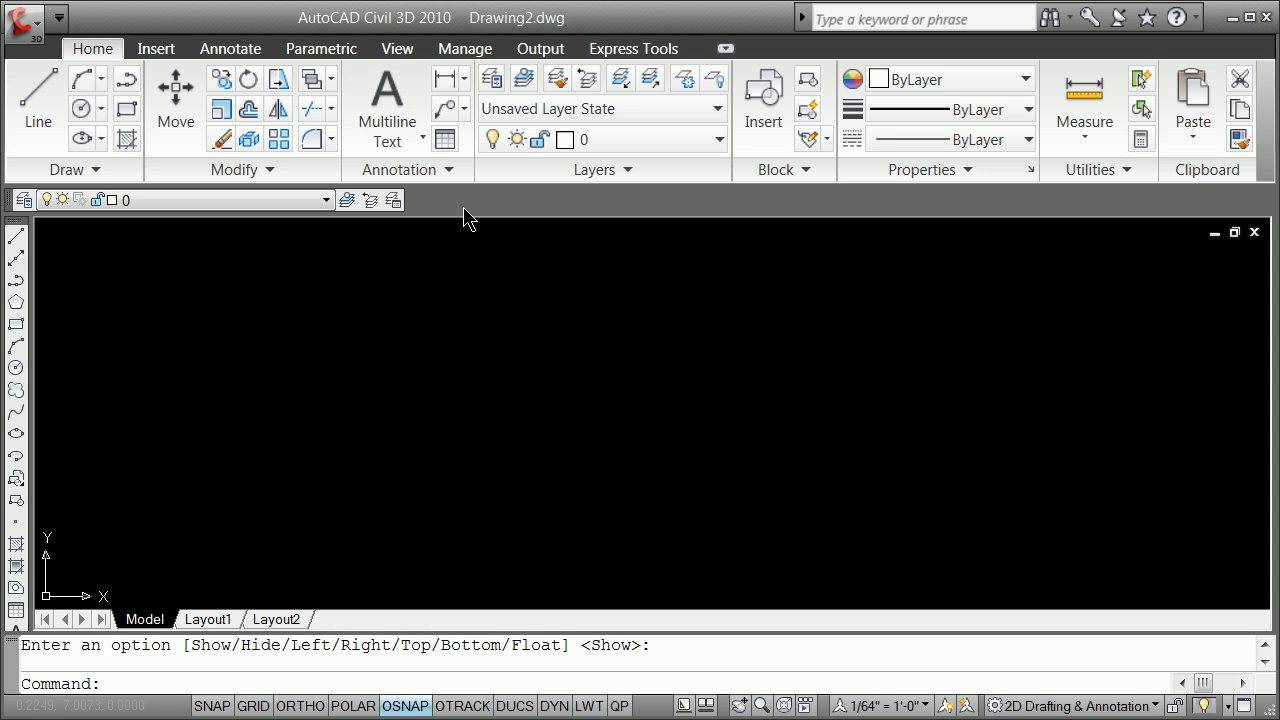
pyautogui.moveTo(400, 62); pyautogui.dragTo(458, 212)
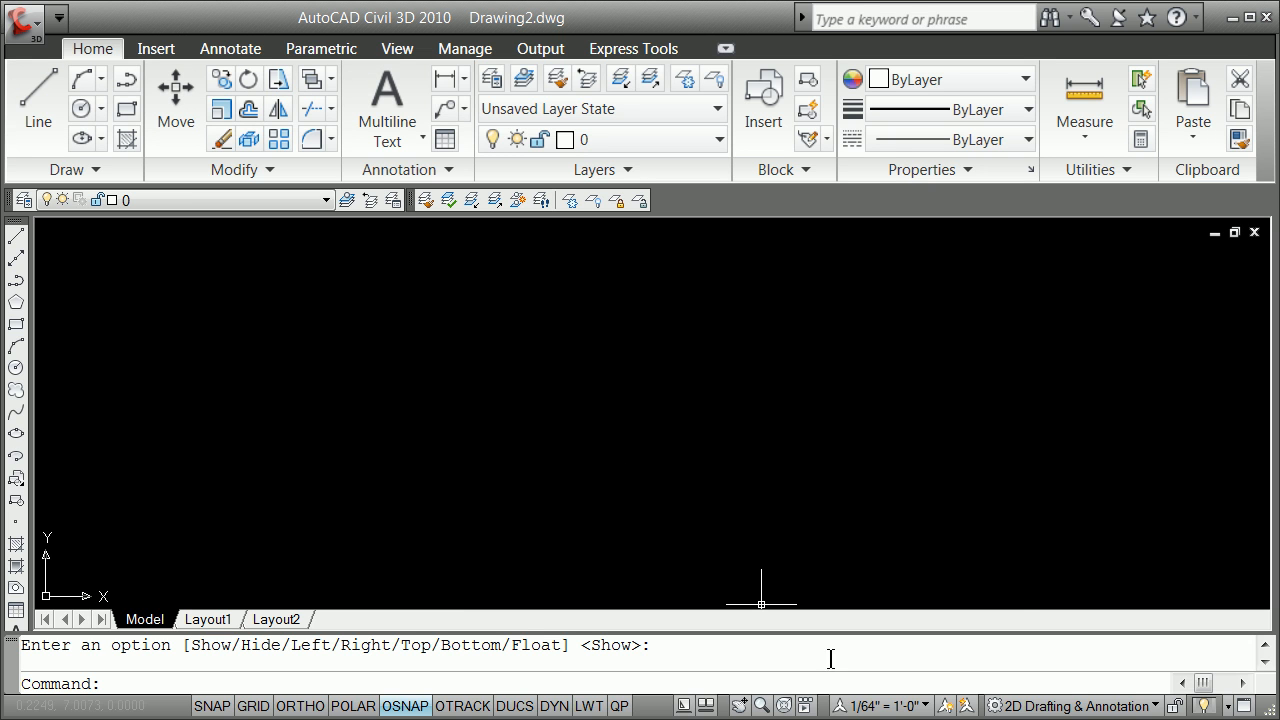
pyautogui.click(921, 708)
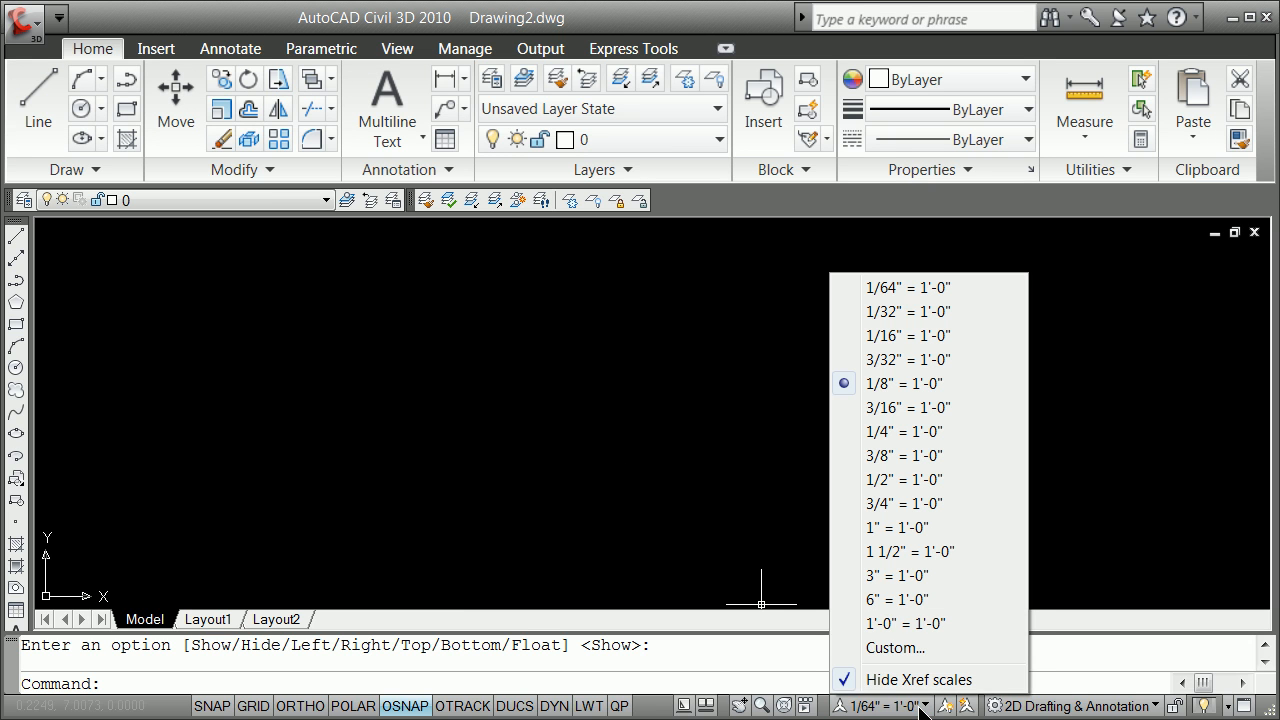
pyautogui.click(474, 283)
pyautogui.click(656, 370)
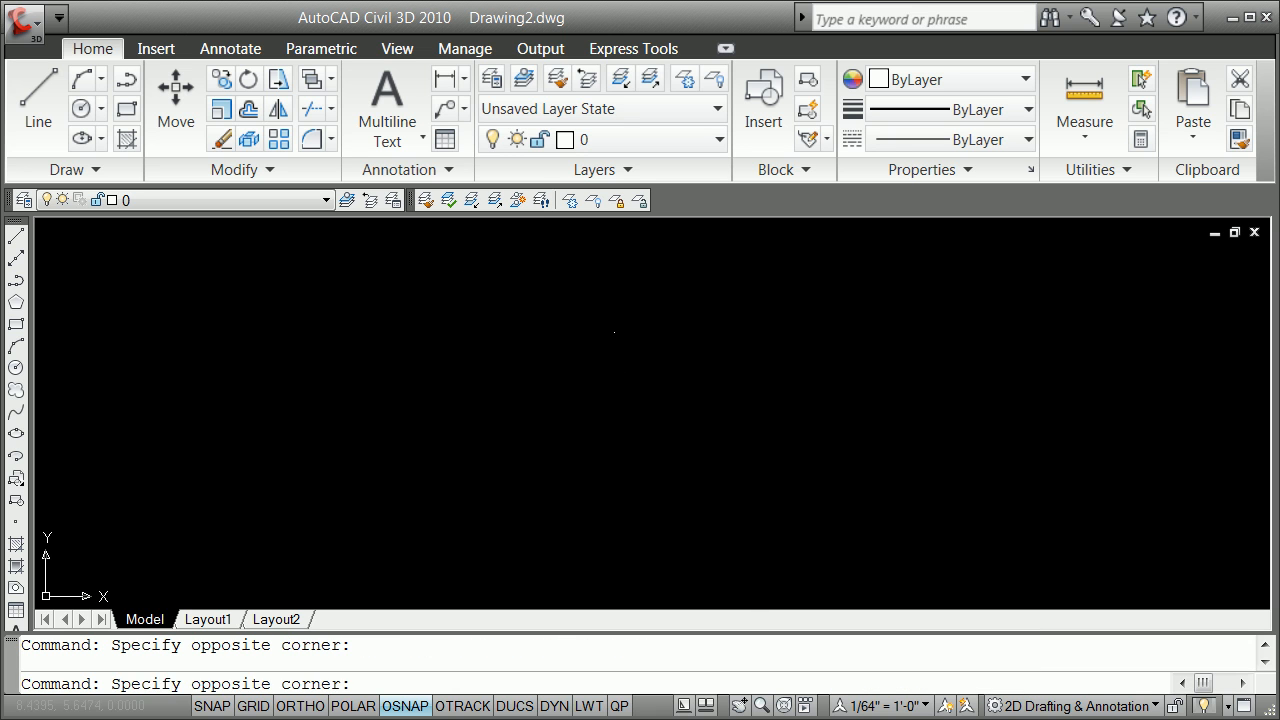
pyautogui.click(731, 460)
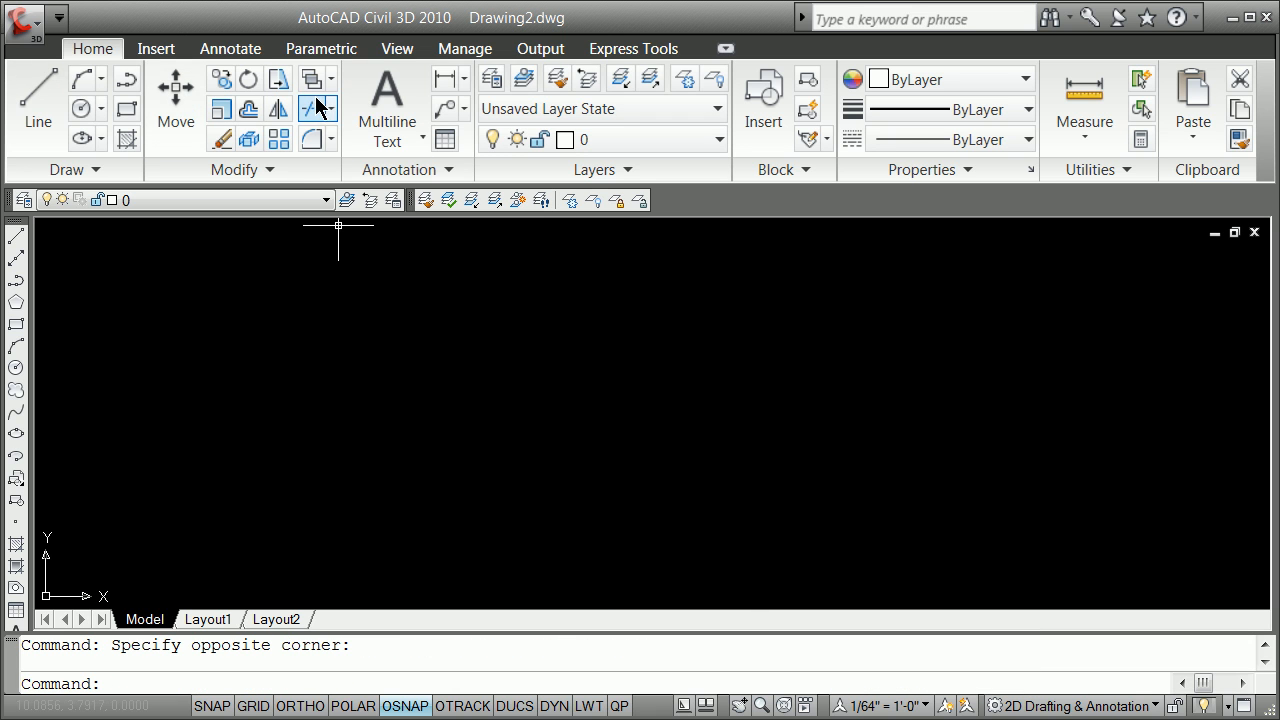
# Start a new drawing and look for a template in the kdrive folder under the user's home folder
pyautogui.click(33, 30)
pyautogui.click(115, 168)
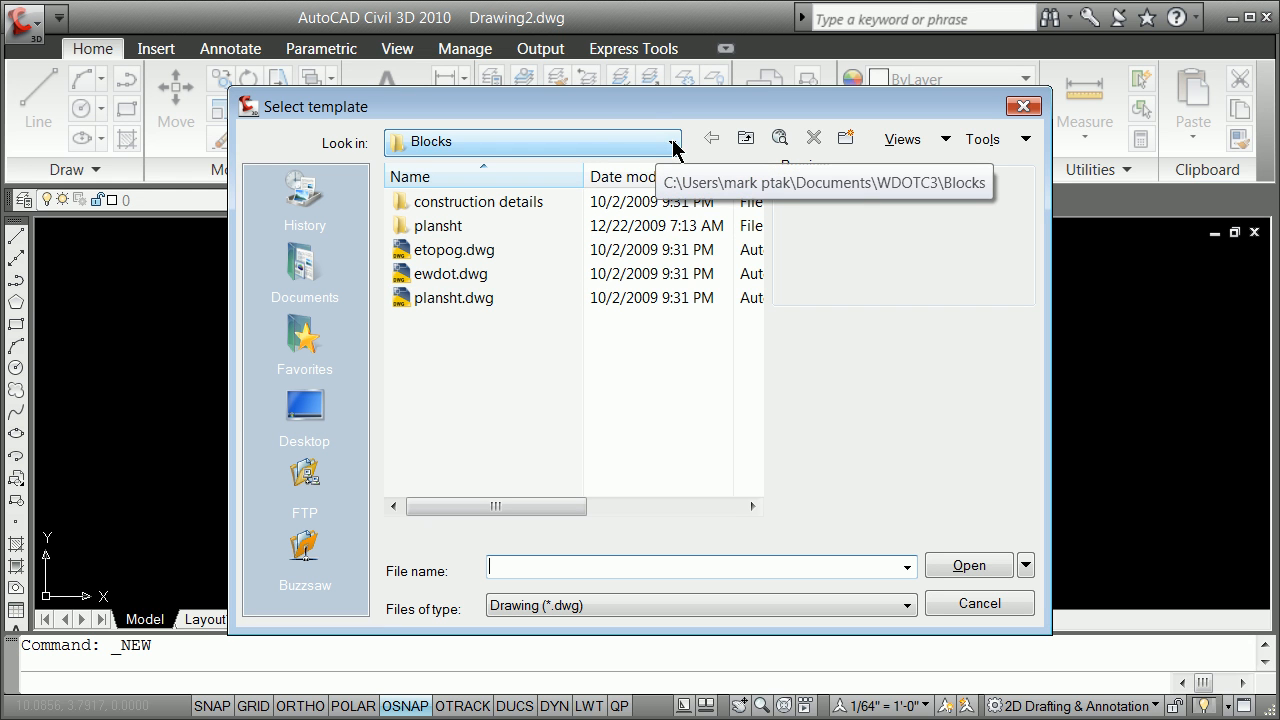
pyautogui.click(673, 145)
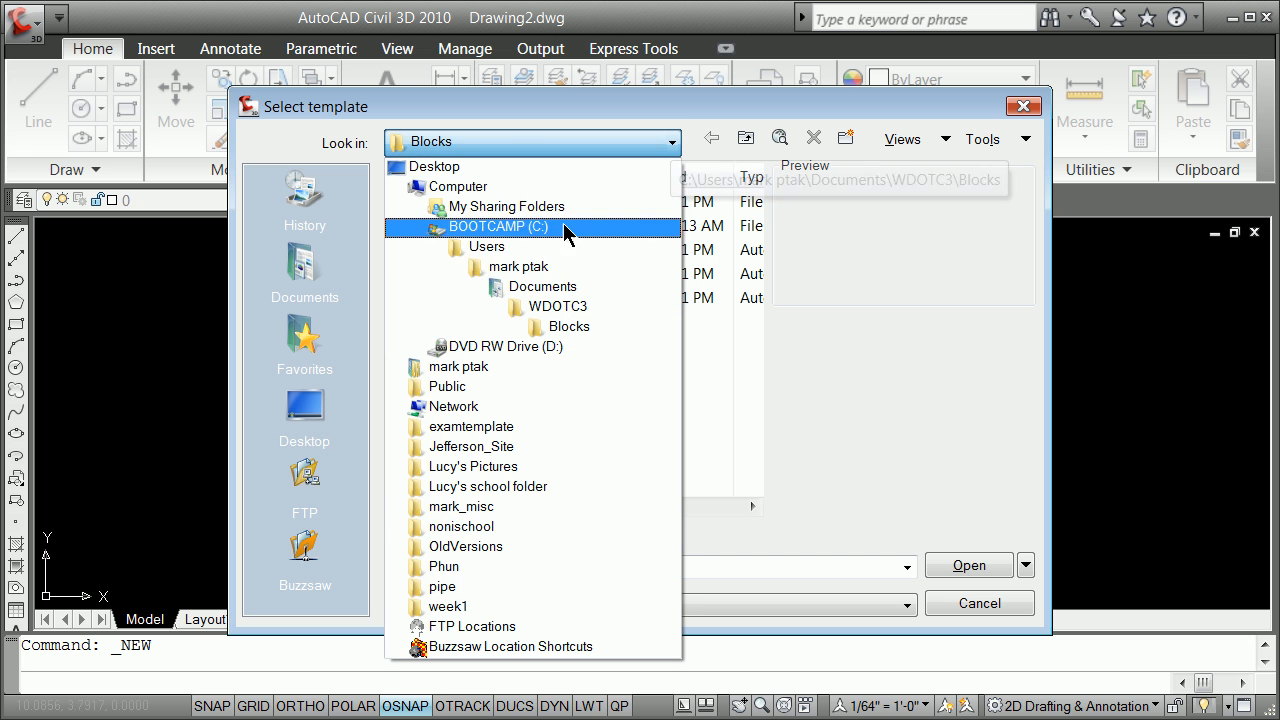
pyautogui.click(530, 267)
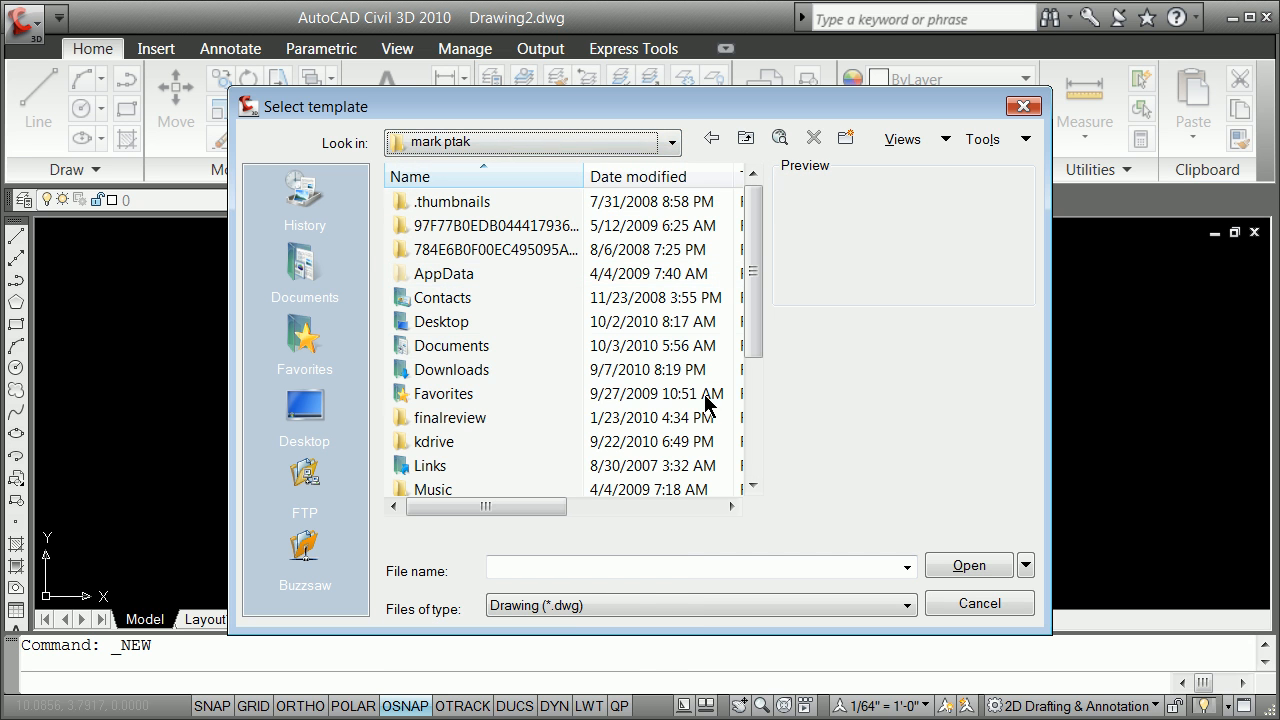
pyautogui.doubleClick(433, 443)
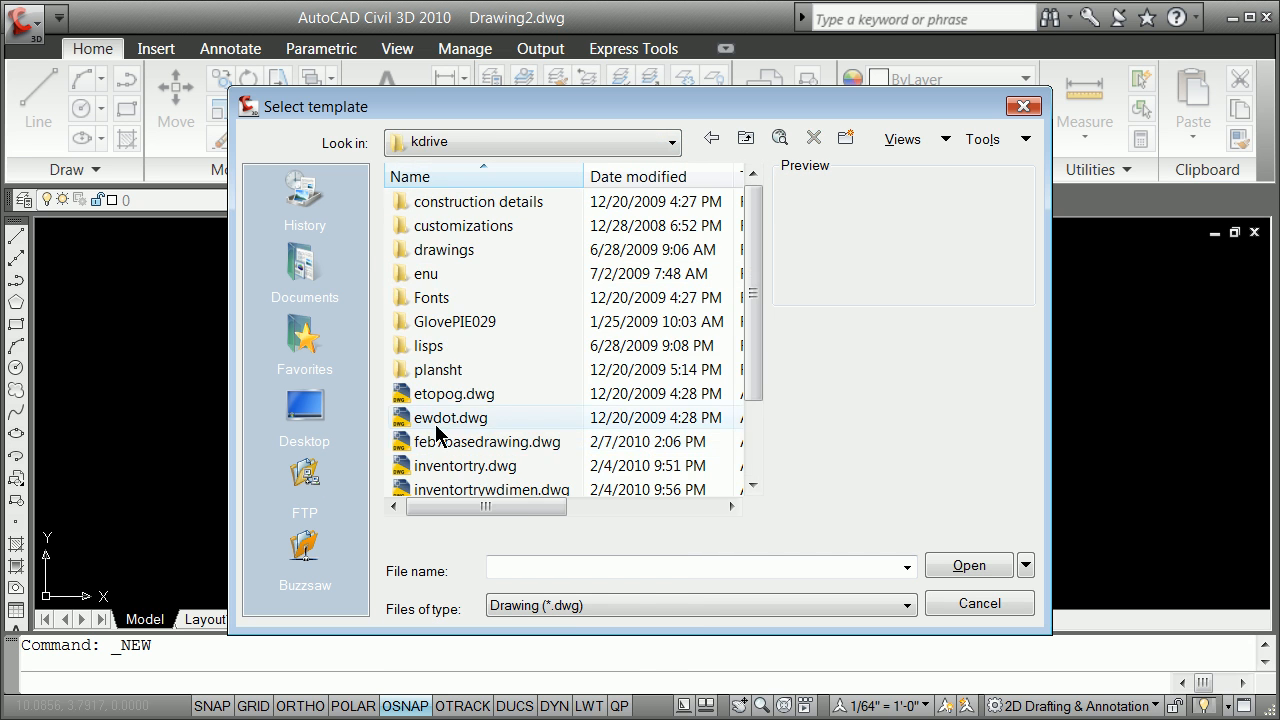
pyautogui.moveTo(757, 345); pyautogui.dragTo(757, 318)
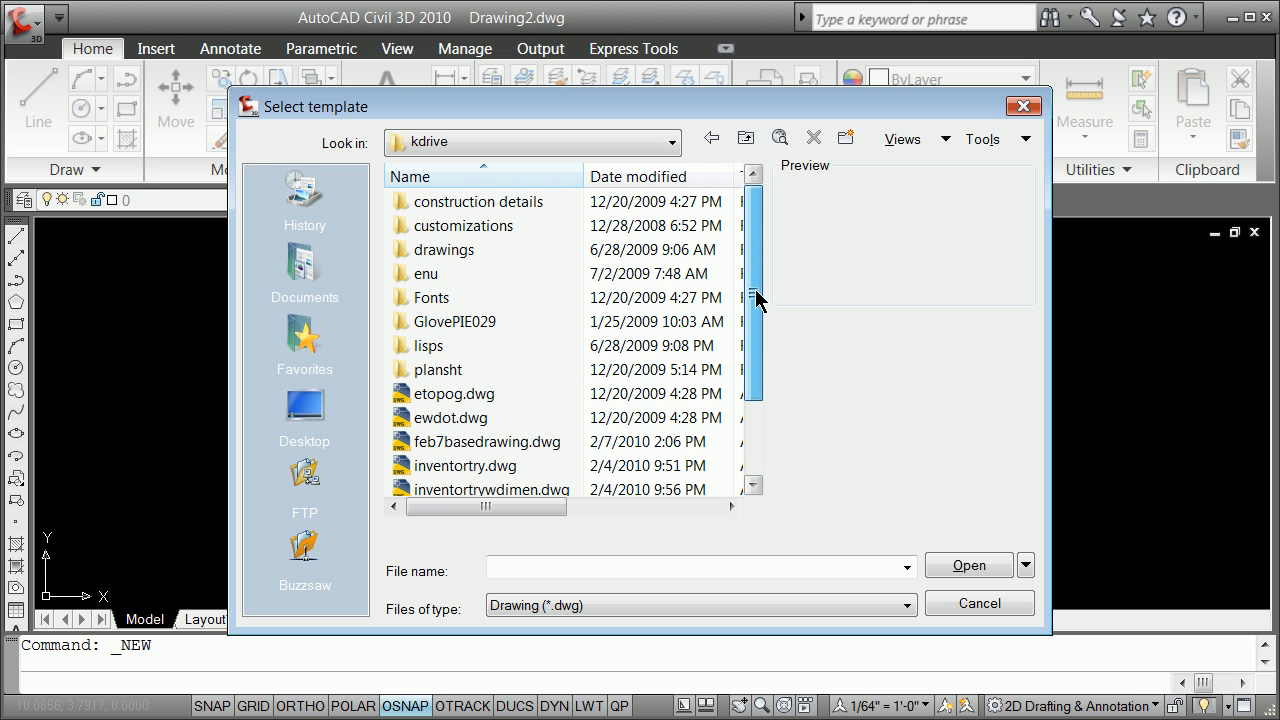
pyautogui.moveTo(757, 296)
pyautogui.mouseDown()
pyautogui.moveTo(755, 415)
pyautogui.moveTo(749, 277)
pyautogui.mouseUp()
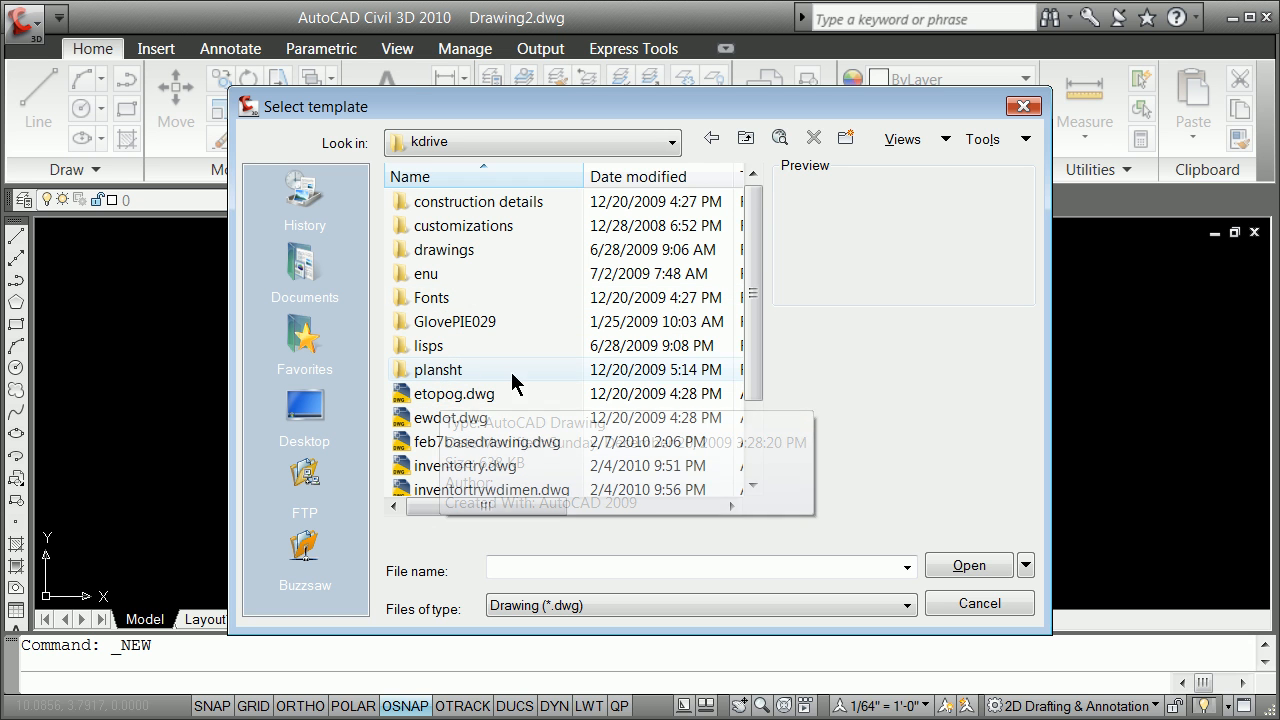
pyautogui.moveTo(757, 240); pyautogui.dragTo(753, 190)
# Browse in the template selection from Computer through the C: drive and Users back to the kdrive folder in the home folder
pyautogui.click(668, 145)
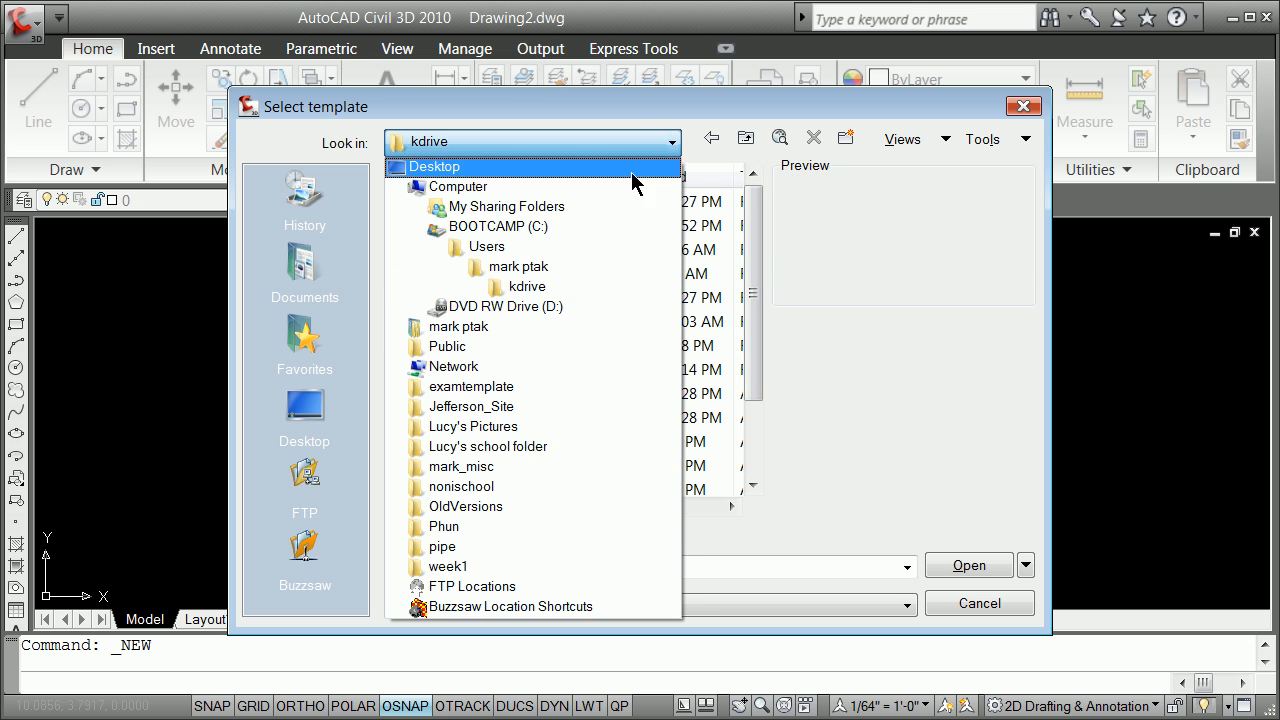
pyautogui.click(510, 270)
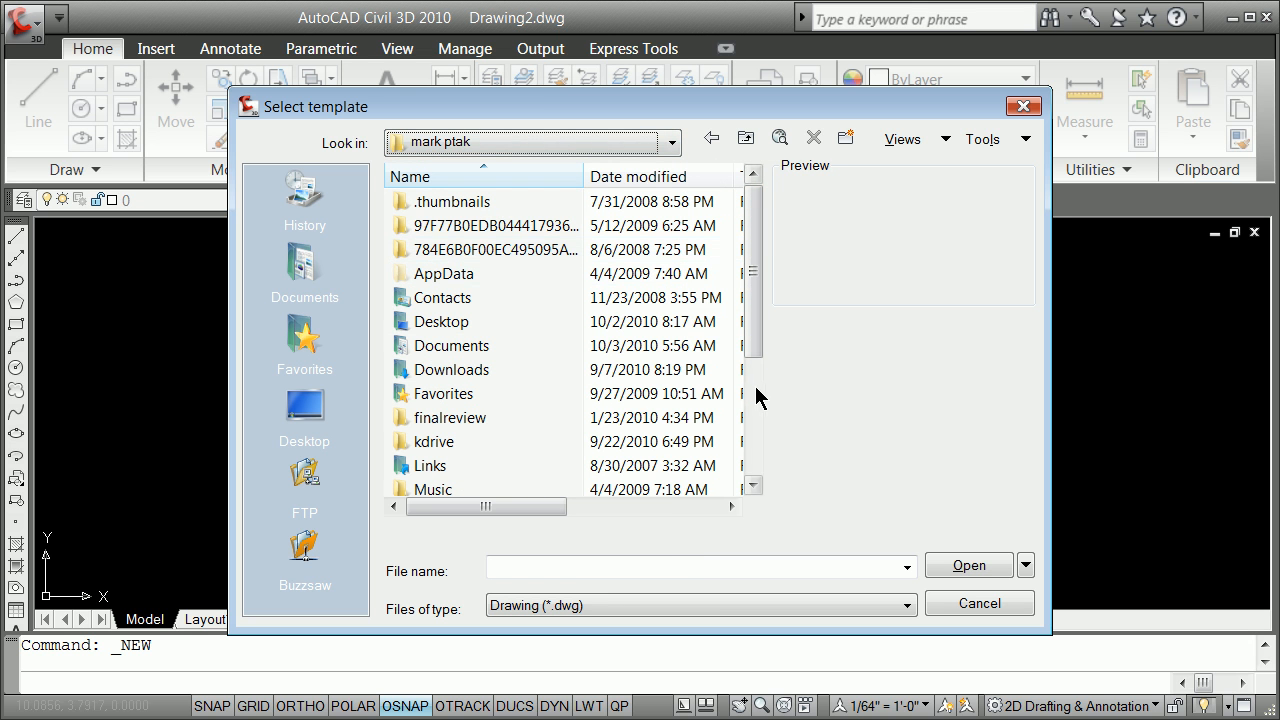
pyautogui.click(672, 143)
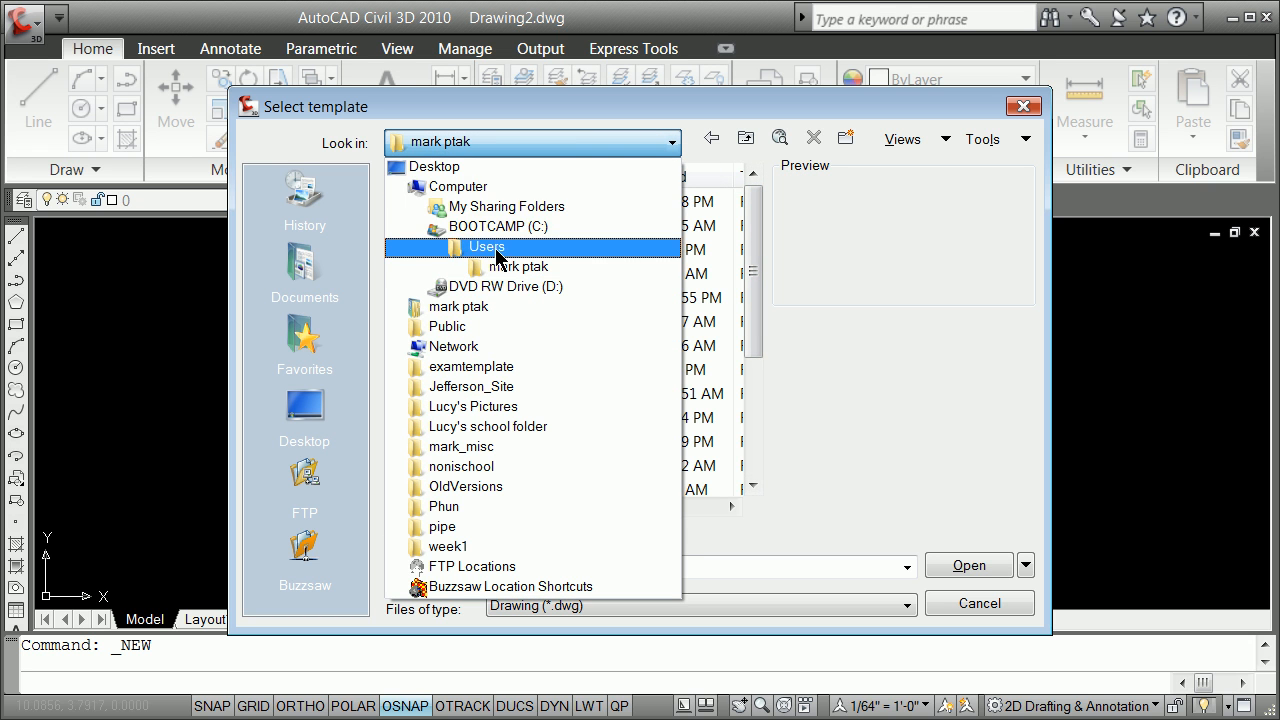
pyautogui.click(493, 190)
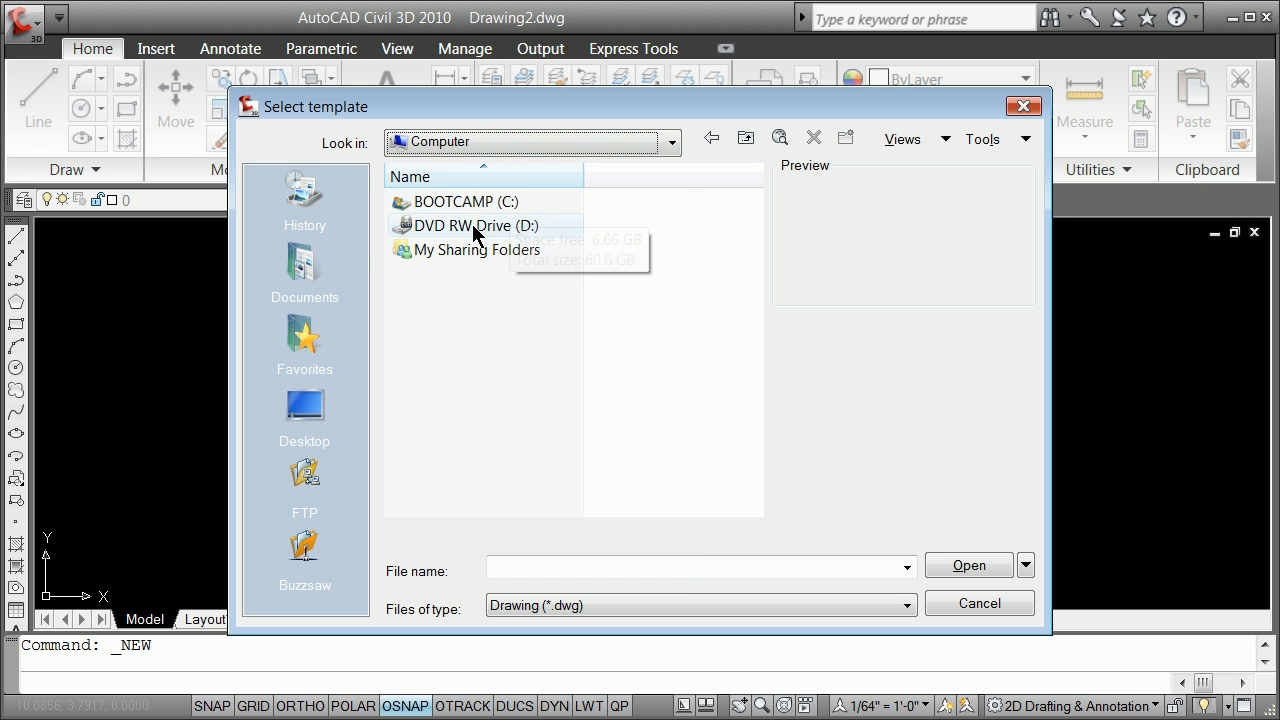
pyautogui.doubleClick(483, 205)
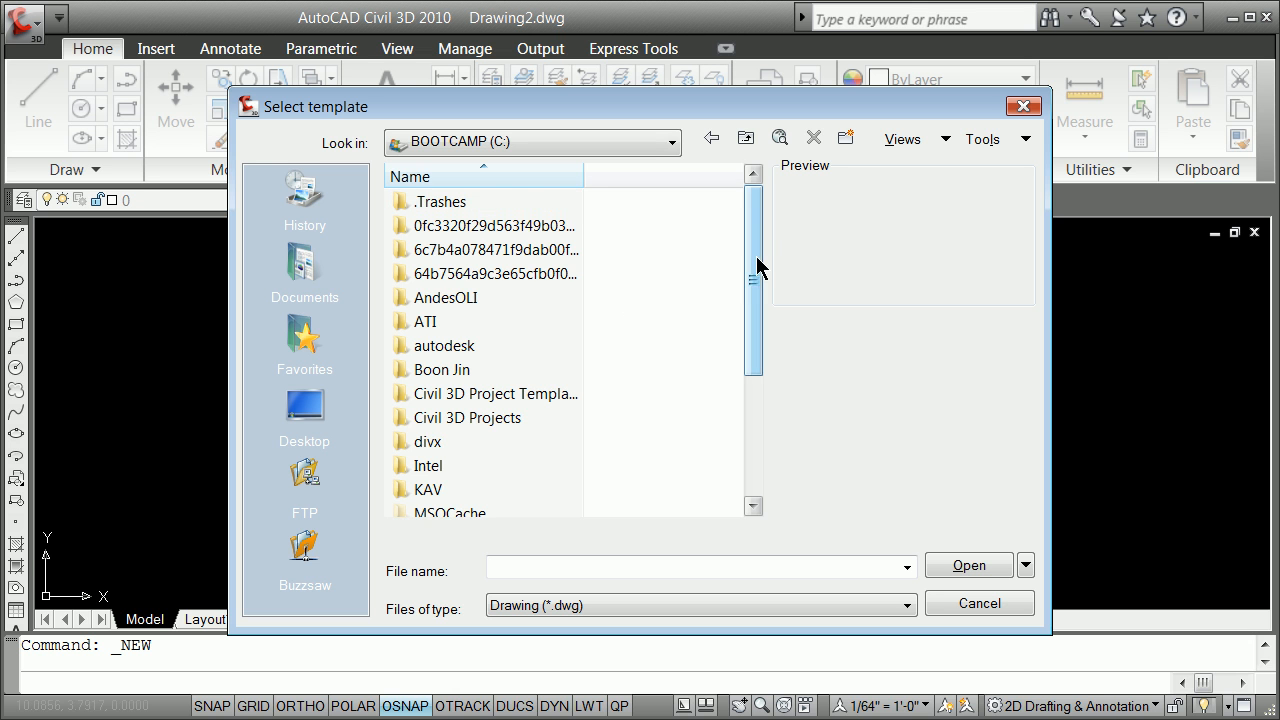
pyautogui.moveTo(757, 265); pyautogui.dragTo(737, 371)
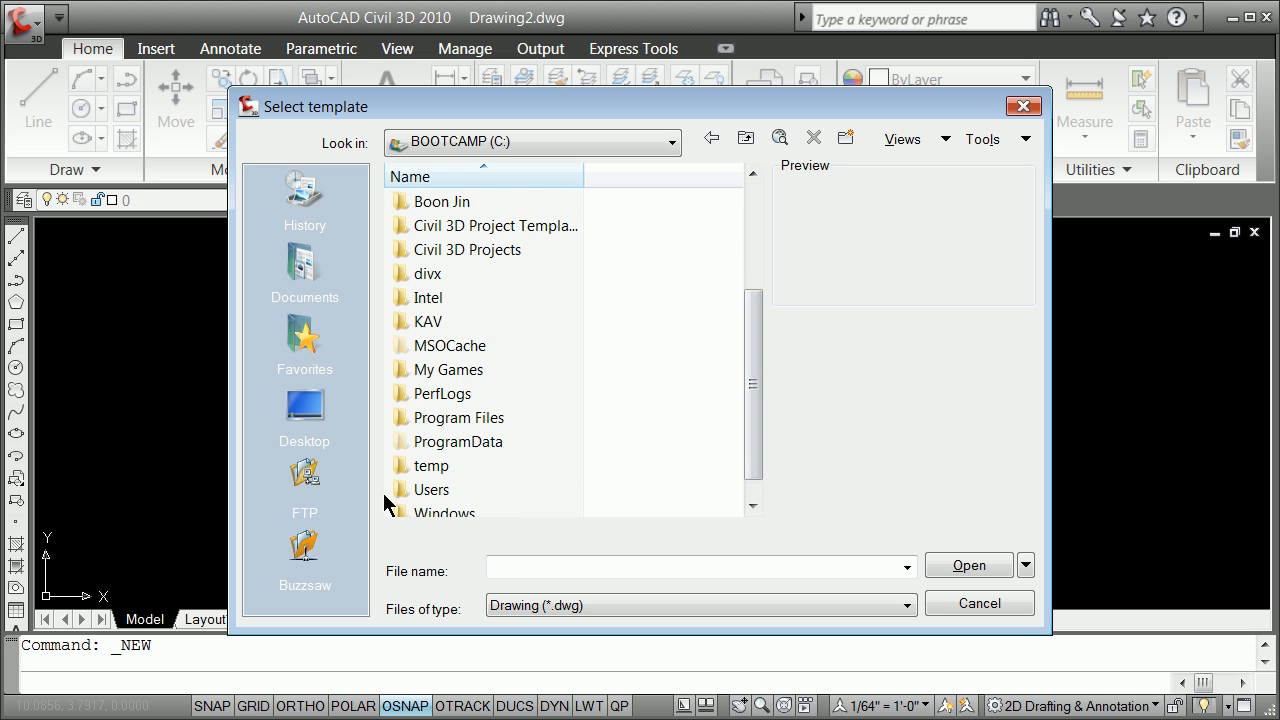
pyautogui.doubleClick(423, 490)
pyautogui.click(416, 252)
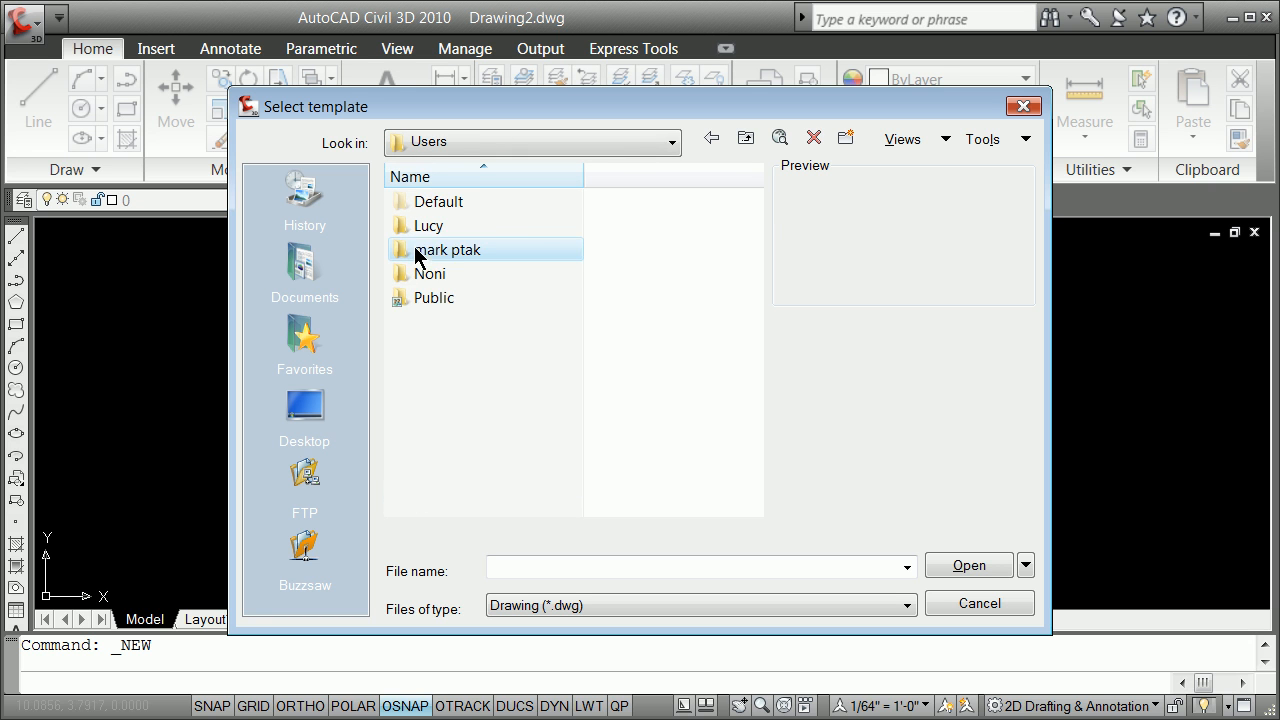
pyautogui.doubleClick(416, 252)
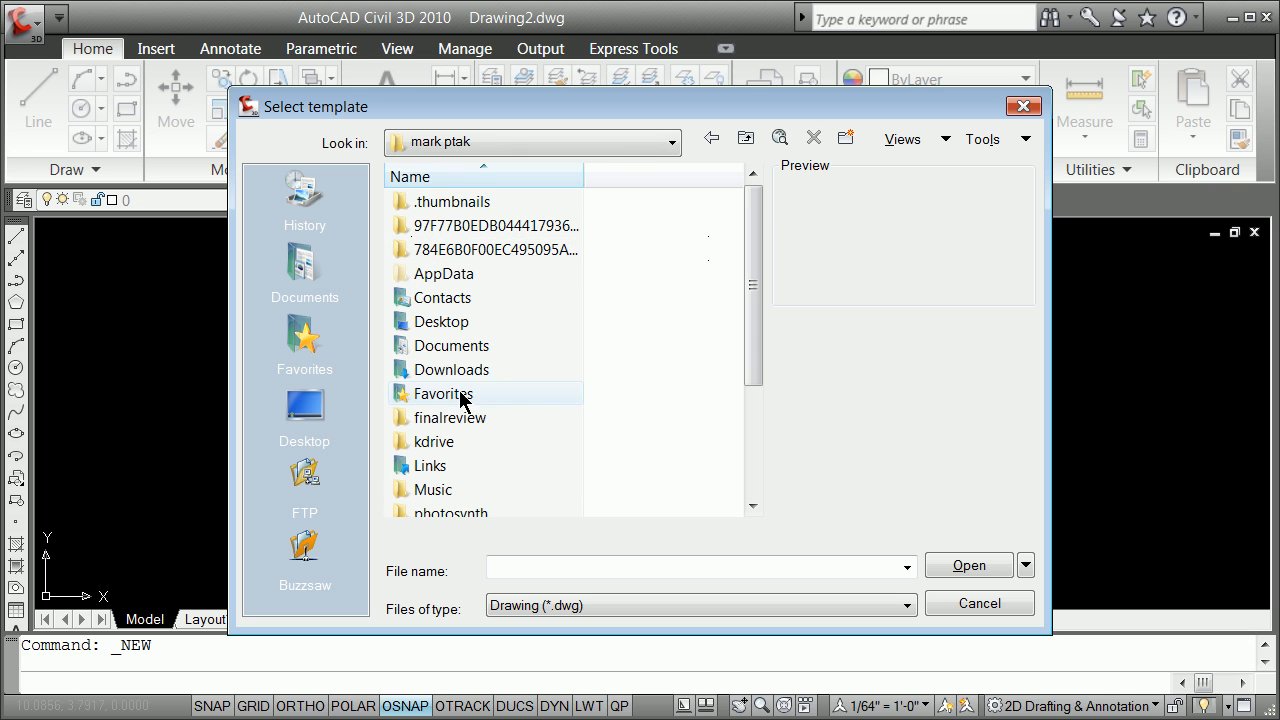
pyautogui.doubleClick(422, 449)
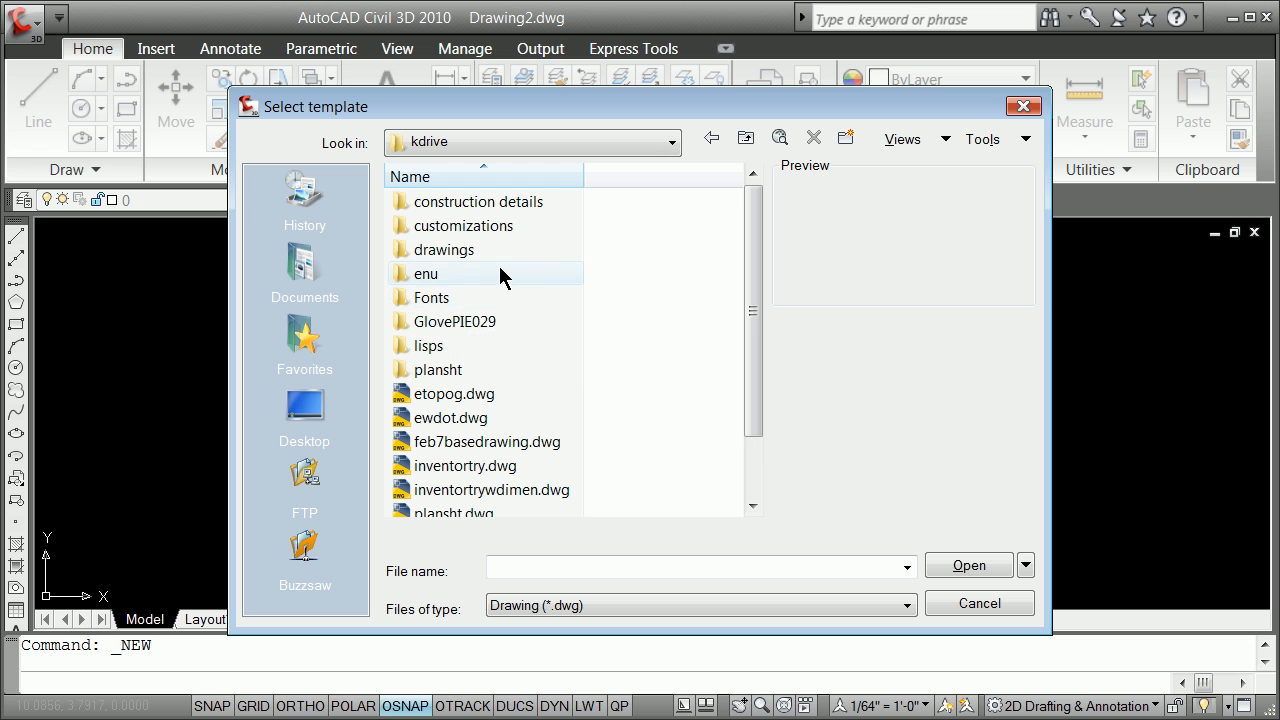
# Look for a template in kdrive's plansht and drawings folders, and cancel the template selection
pyautogui.doubleClick(420, 372)
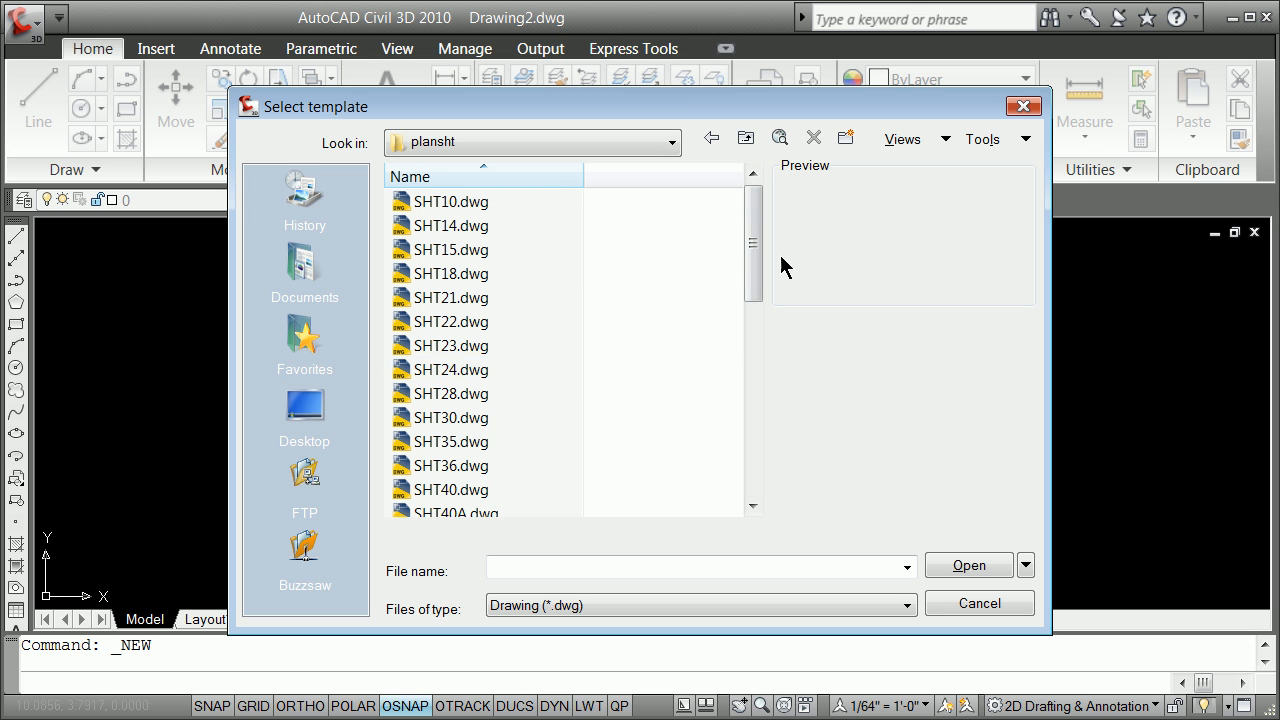
pyautogui.moveTo(752, 251); pyautogui.dragTo(776, 206)
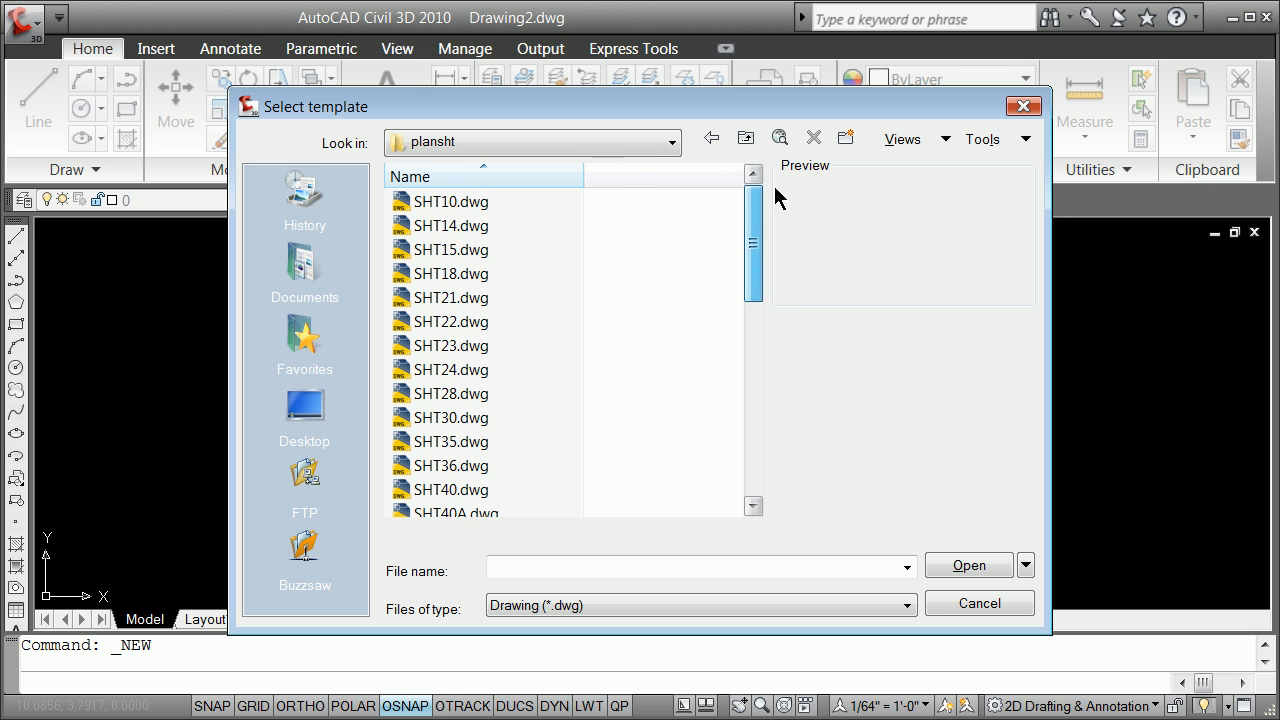
pyautogui.click(671, 143)
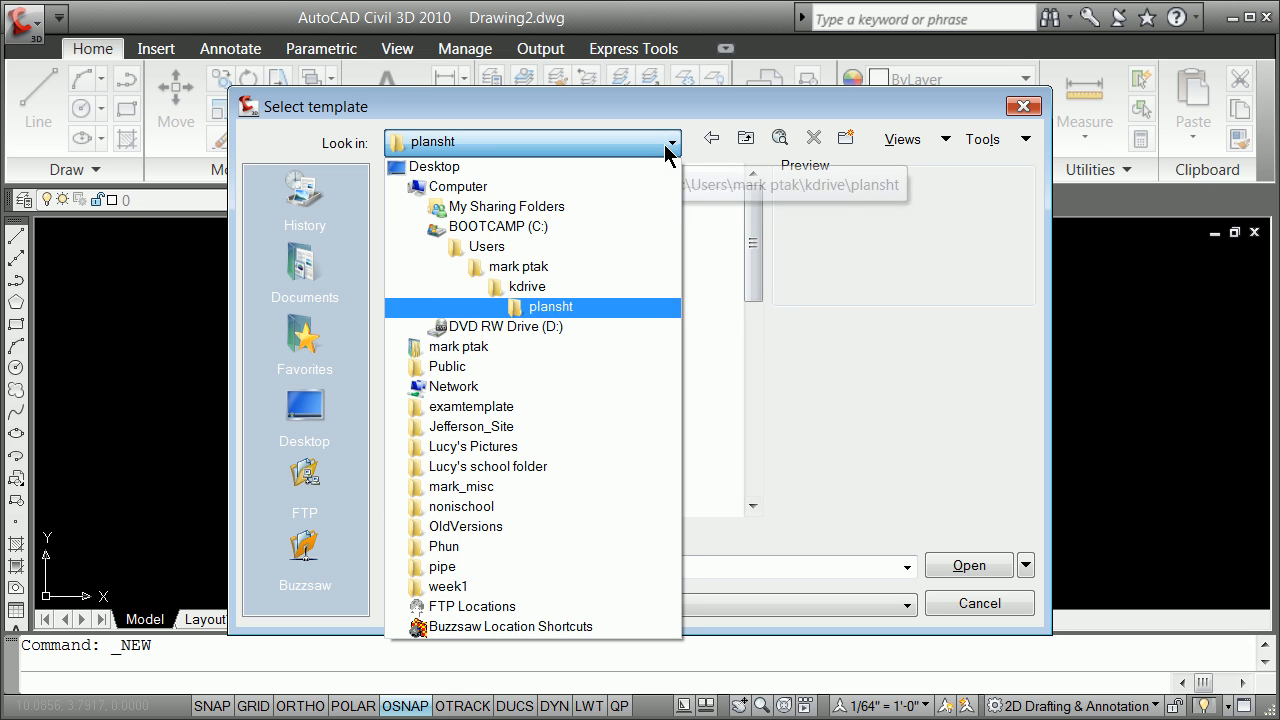
pyautogui.click(500, 290)
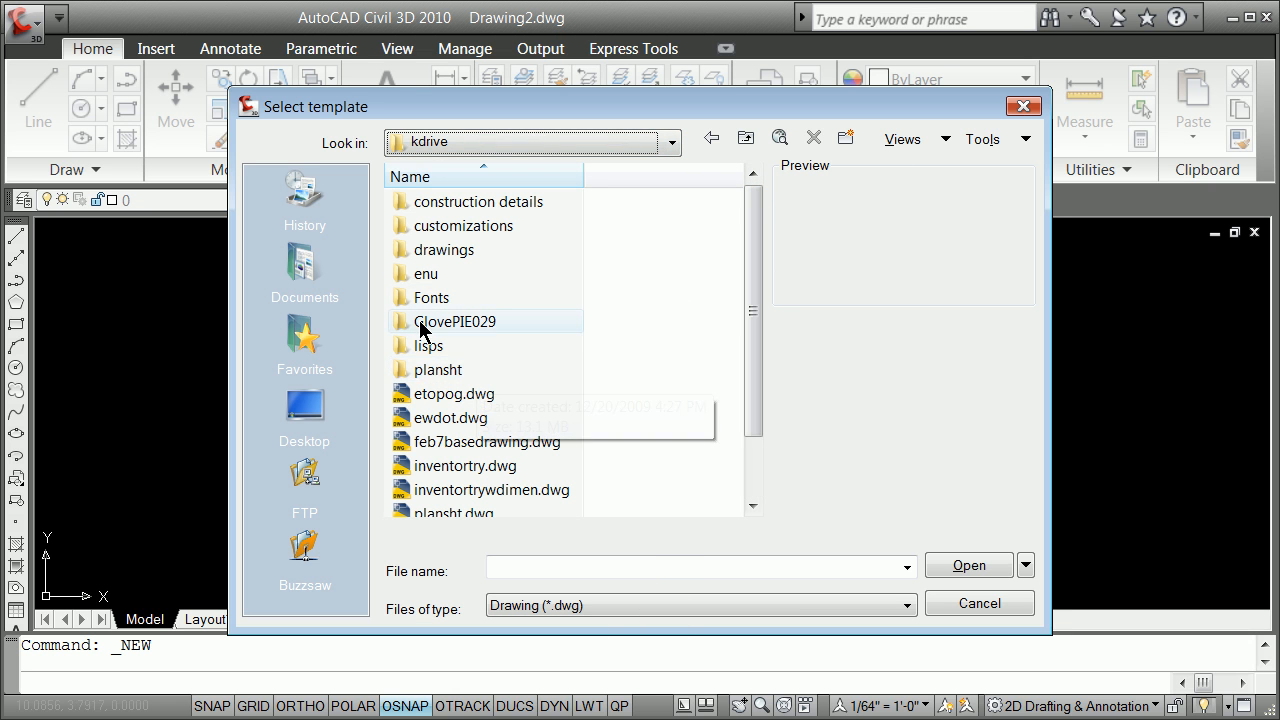
pyautogui.doubleClick(430, 252)
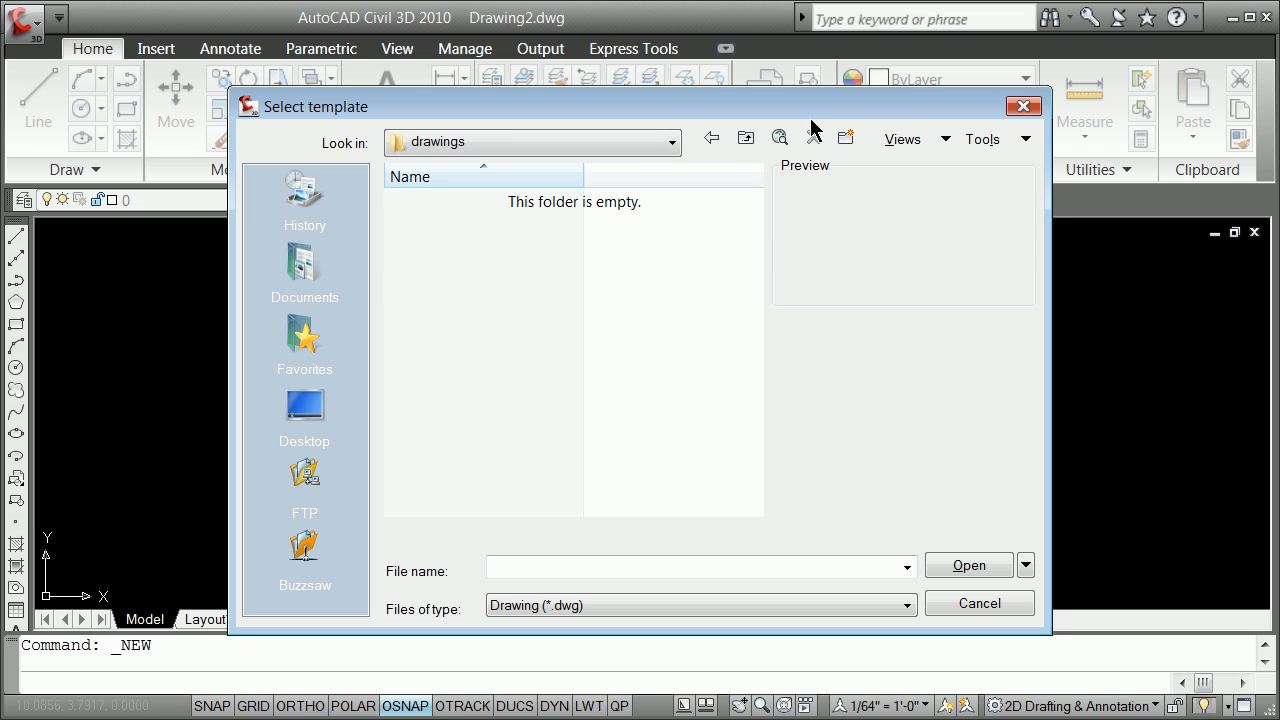
pyautogui.click(711, 139)
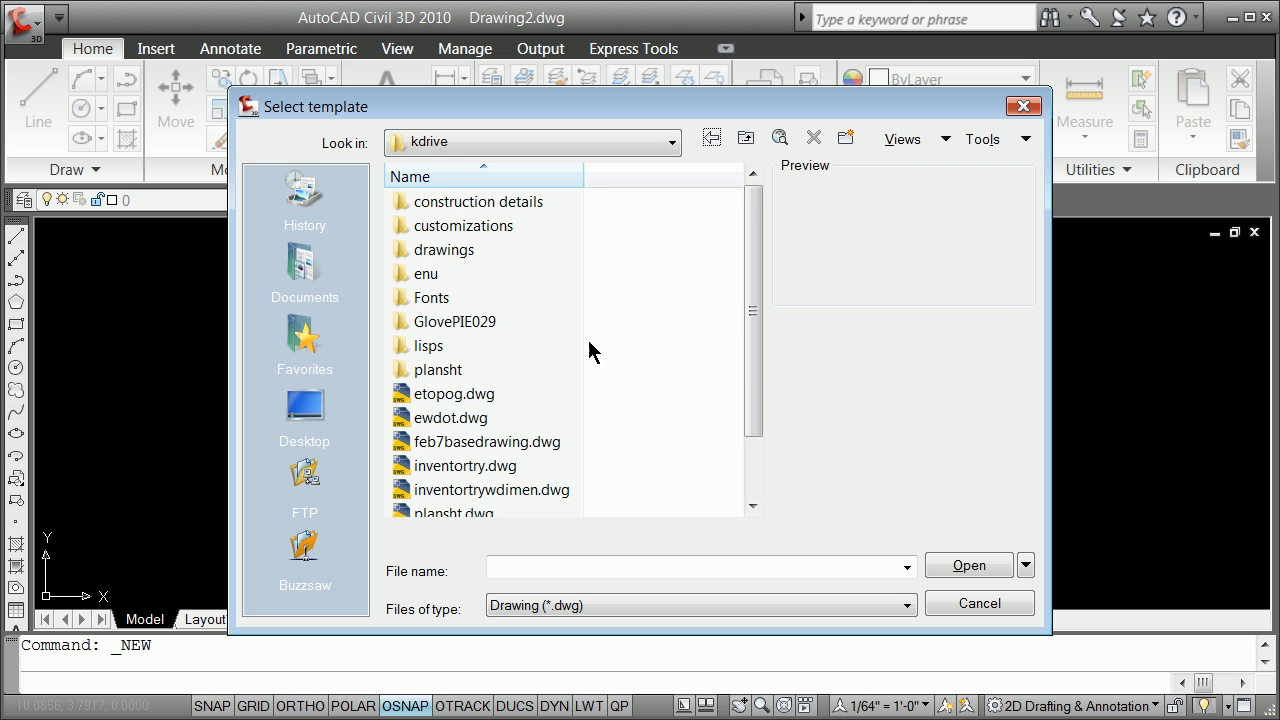
pyautogui.click(979, 604)
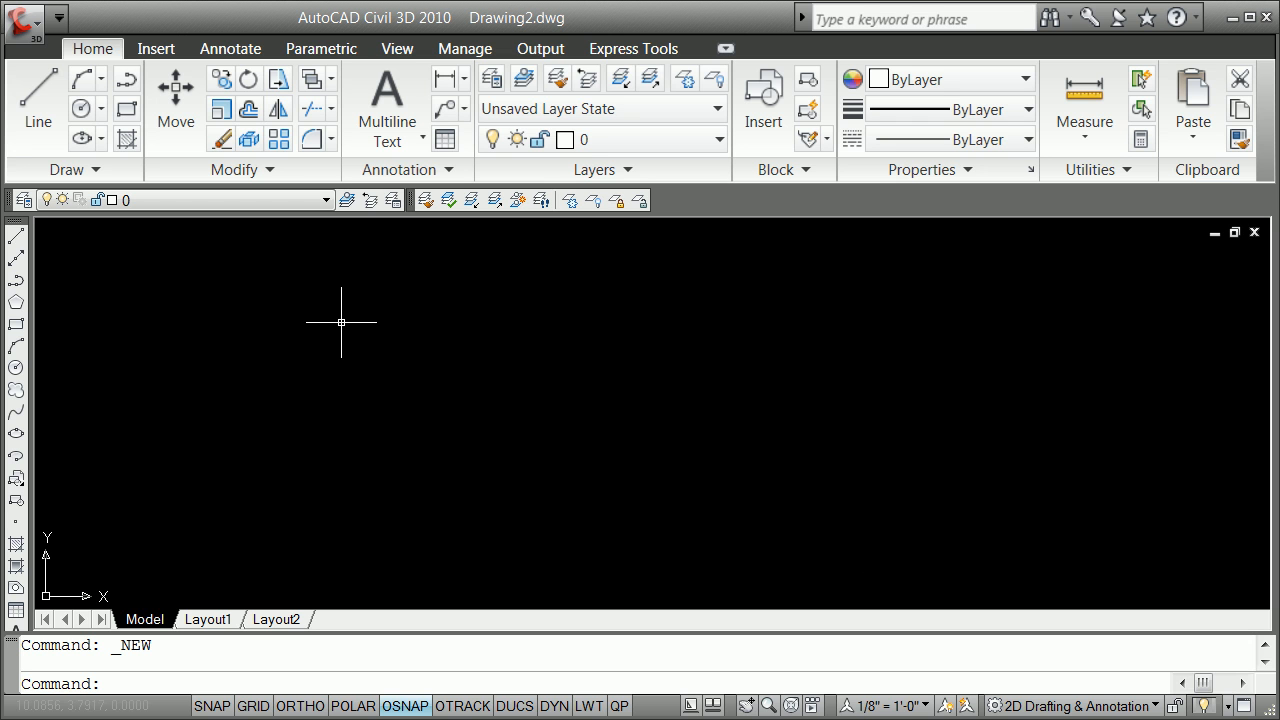
# Review the length, angle and insertion scale settings with the UNITS command and accept them
pyautogui.write('units')
pyautogui.press('Return')
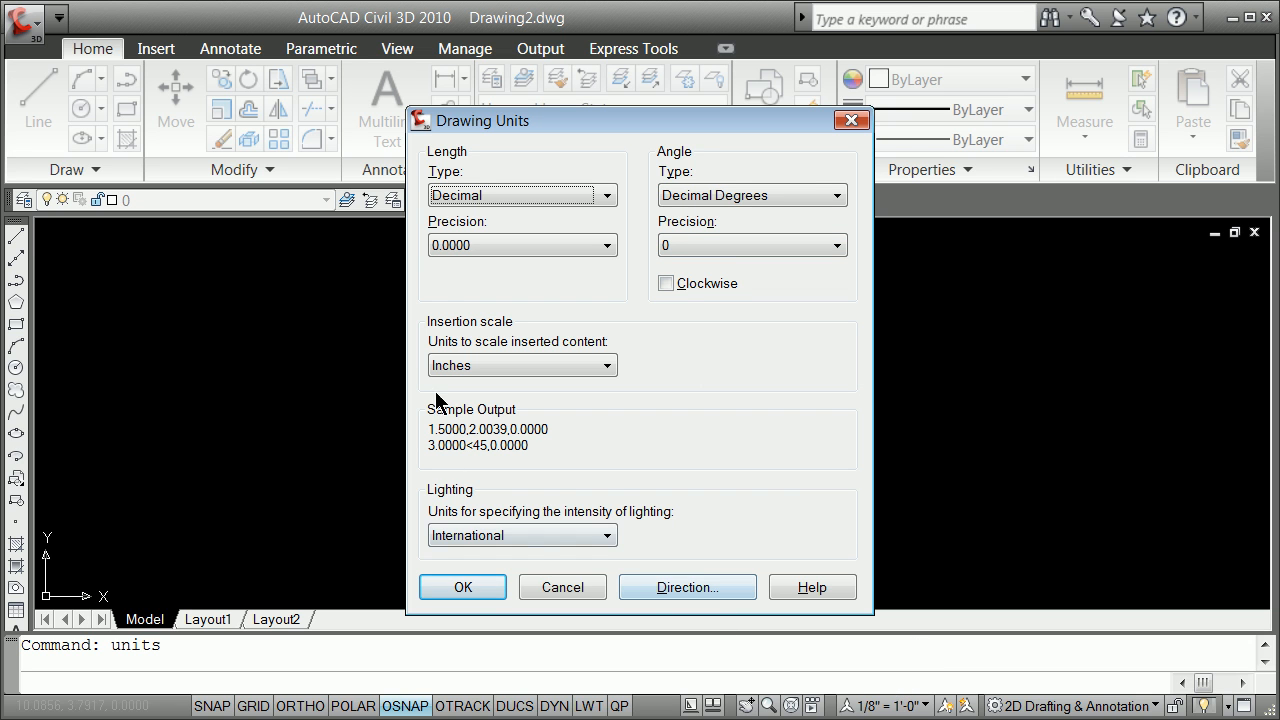
pyautogui.click(464, 597)
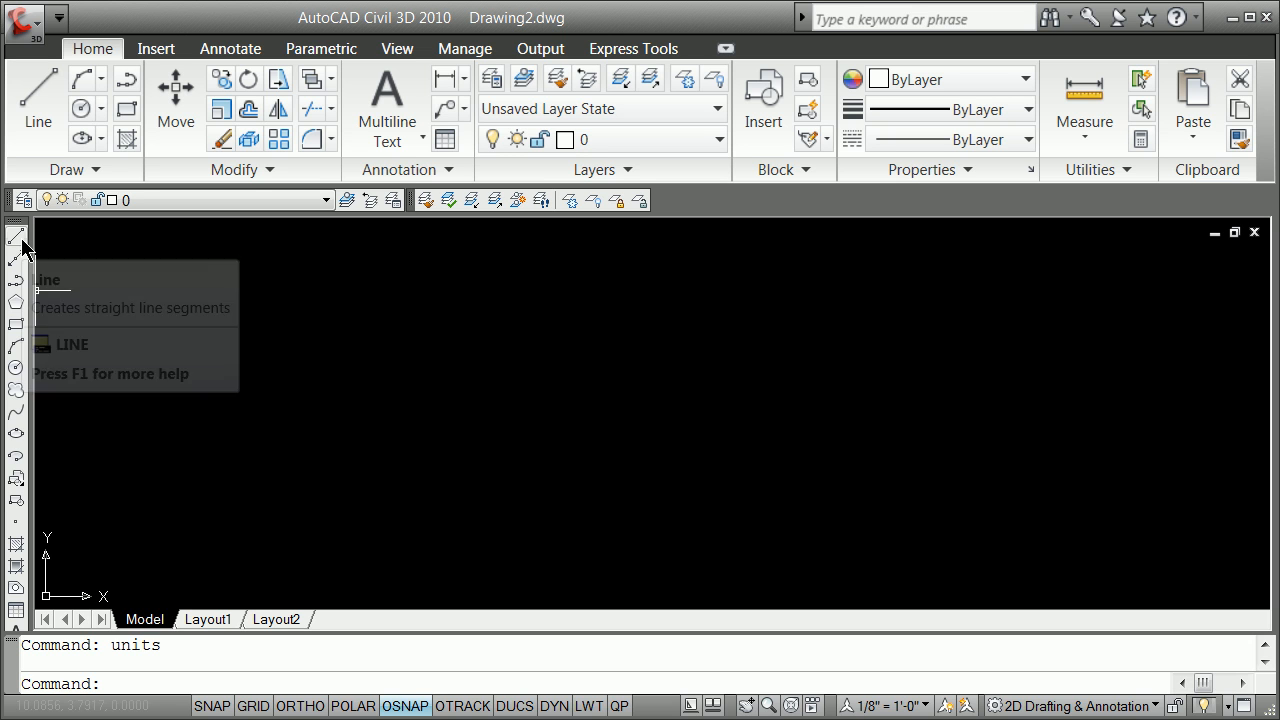
# Show the parametric tools and draw a closed, slightly skewed four-sided outline about 1.8 units wide with Line, snapping the end to the start point
pyautogui.click(318, 50)
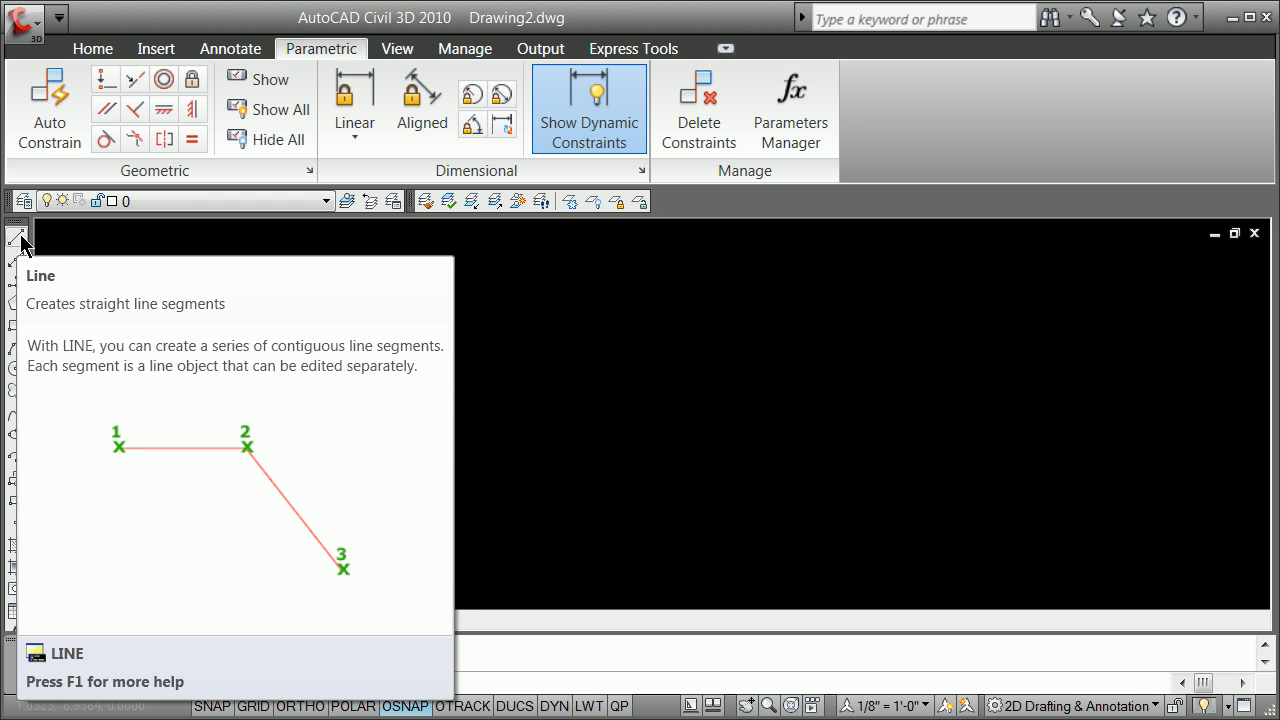
pyautogui.click(20, 240)
pyautogui.click(429, 481)
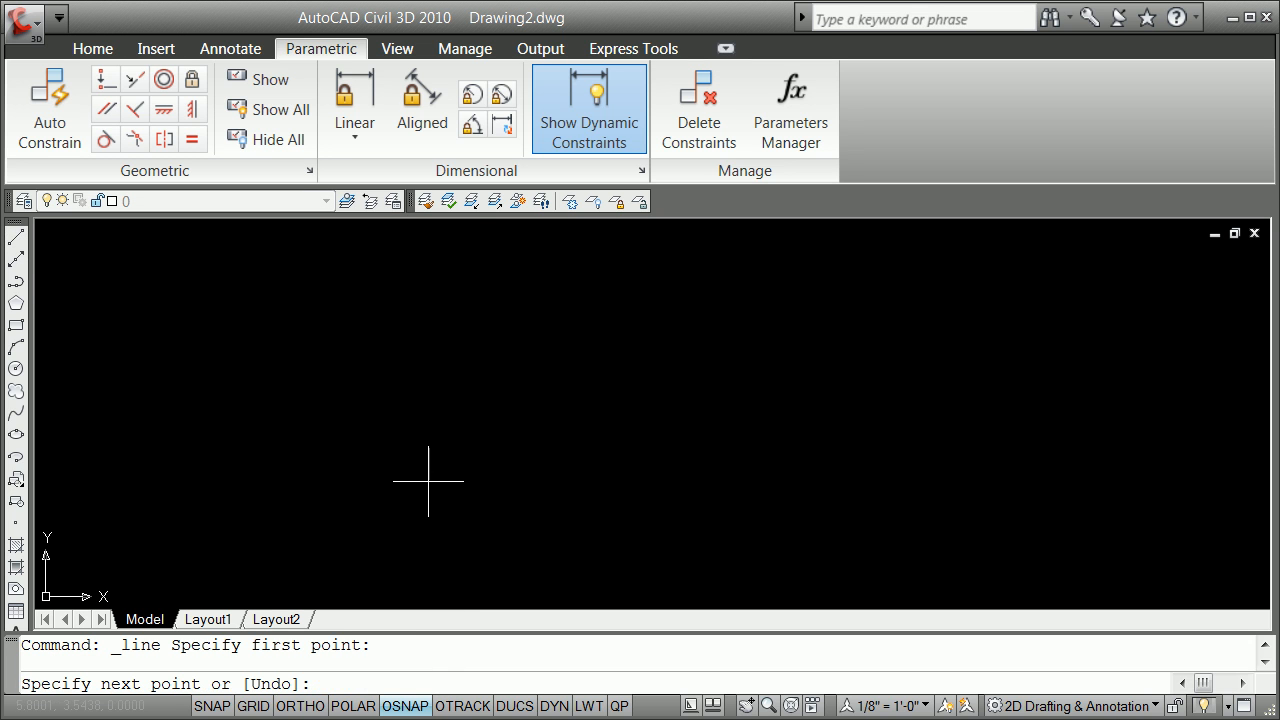
pyautogui.click(417, 351)
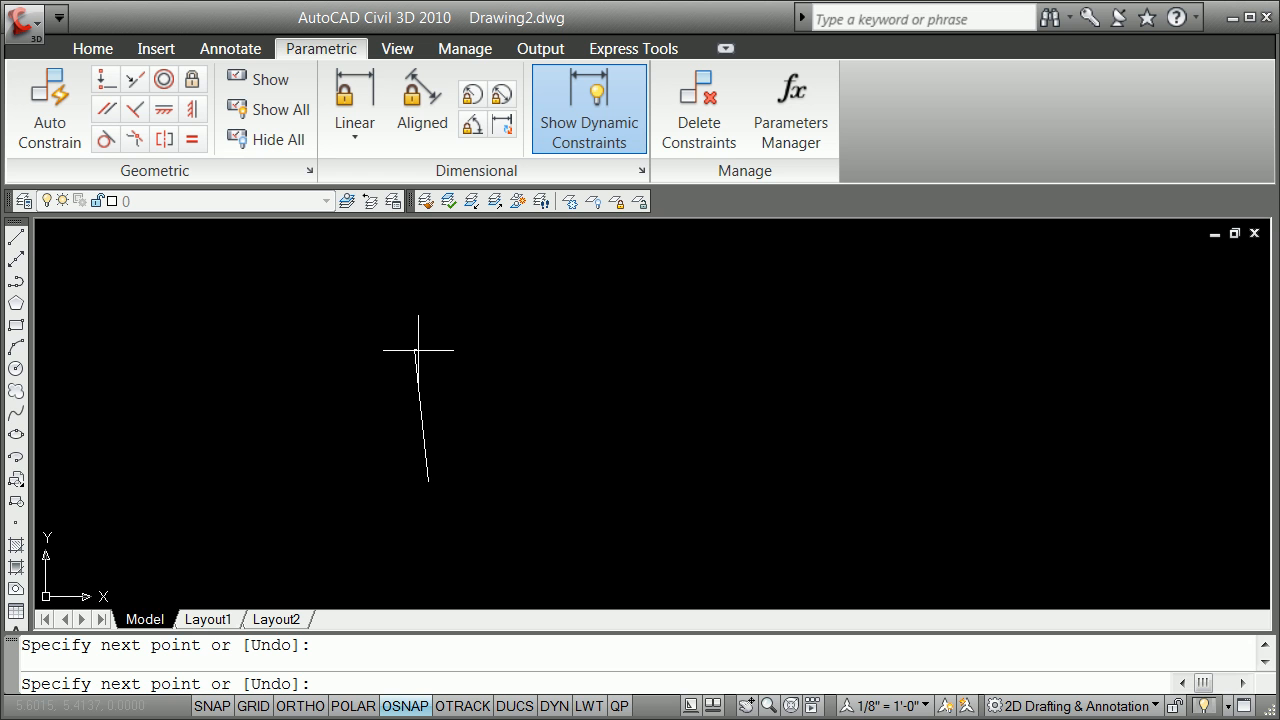
pyautogui.click(541, 360)
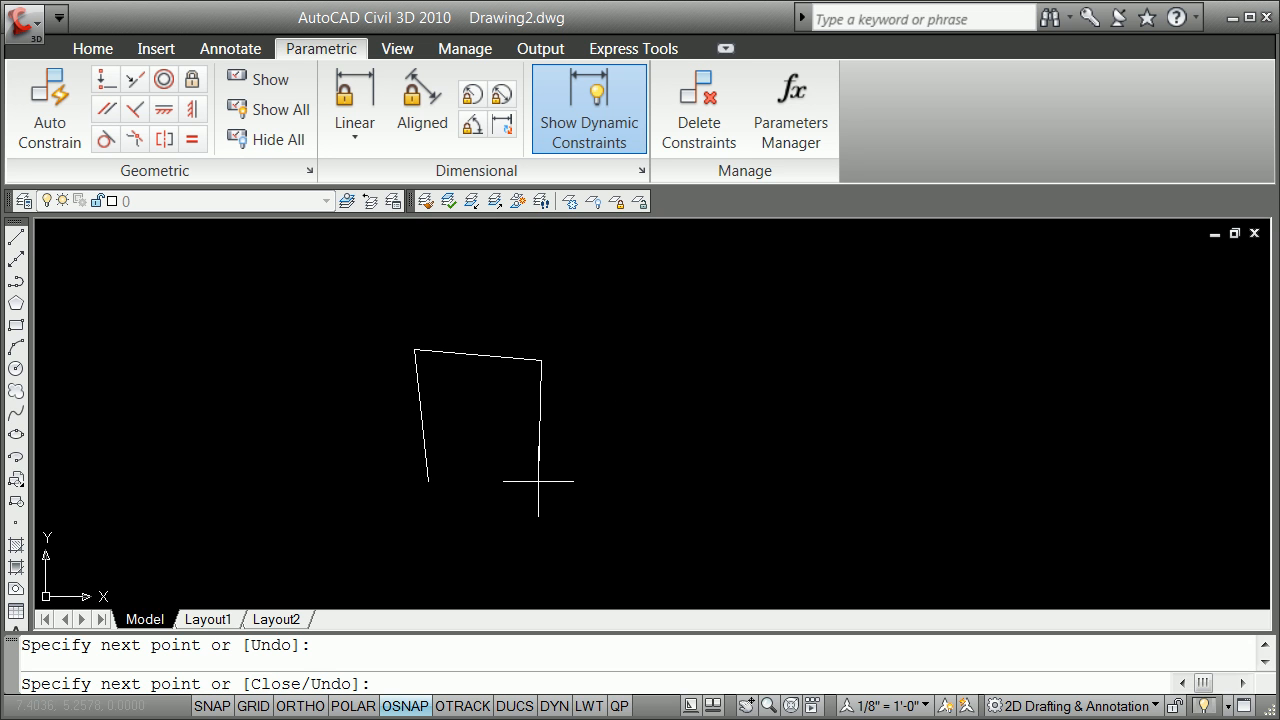
pyautogui.click(540, 482)
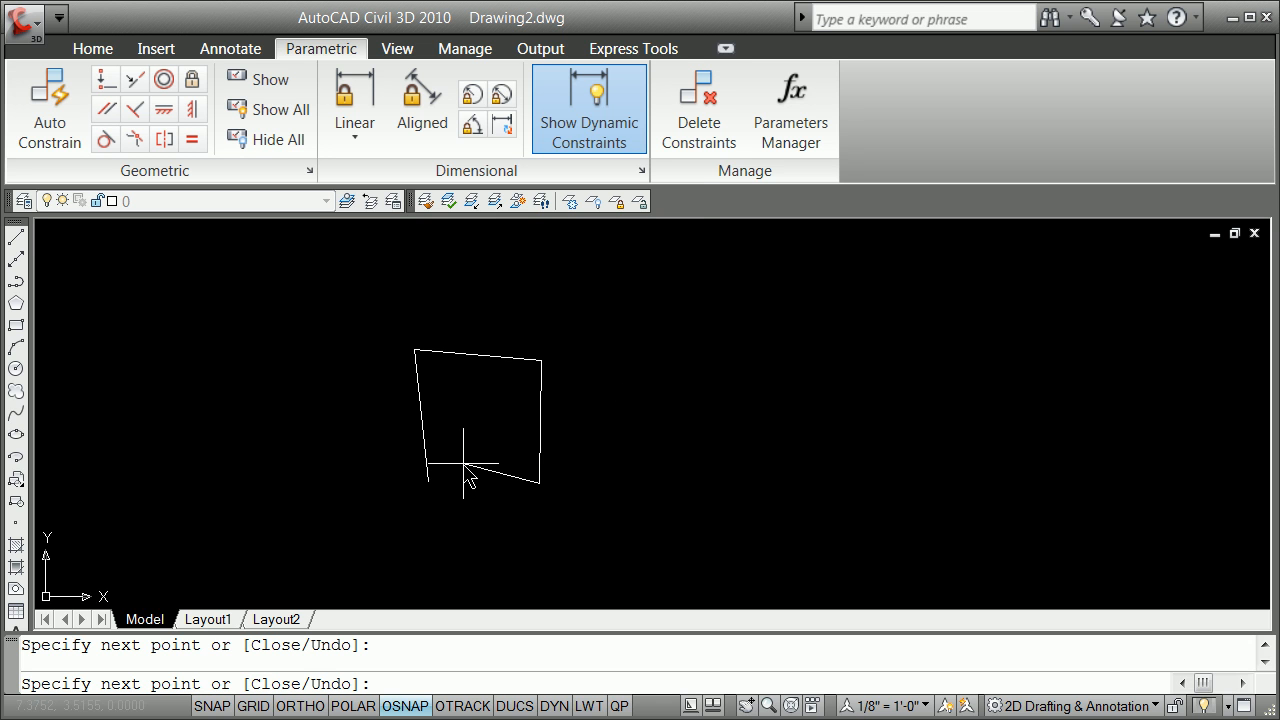
pyautogui.keyDown('shift'); pyautogui.rightClick(463, 463); pyautogui.keyUp('shift')
pyautogui.click(565, 95)
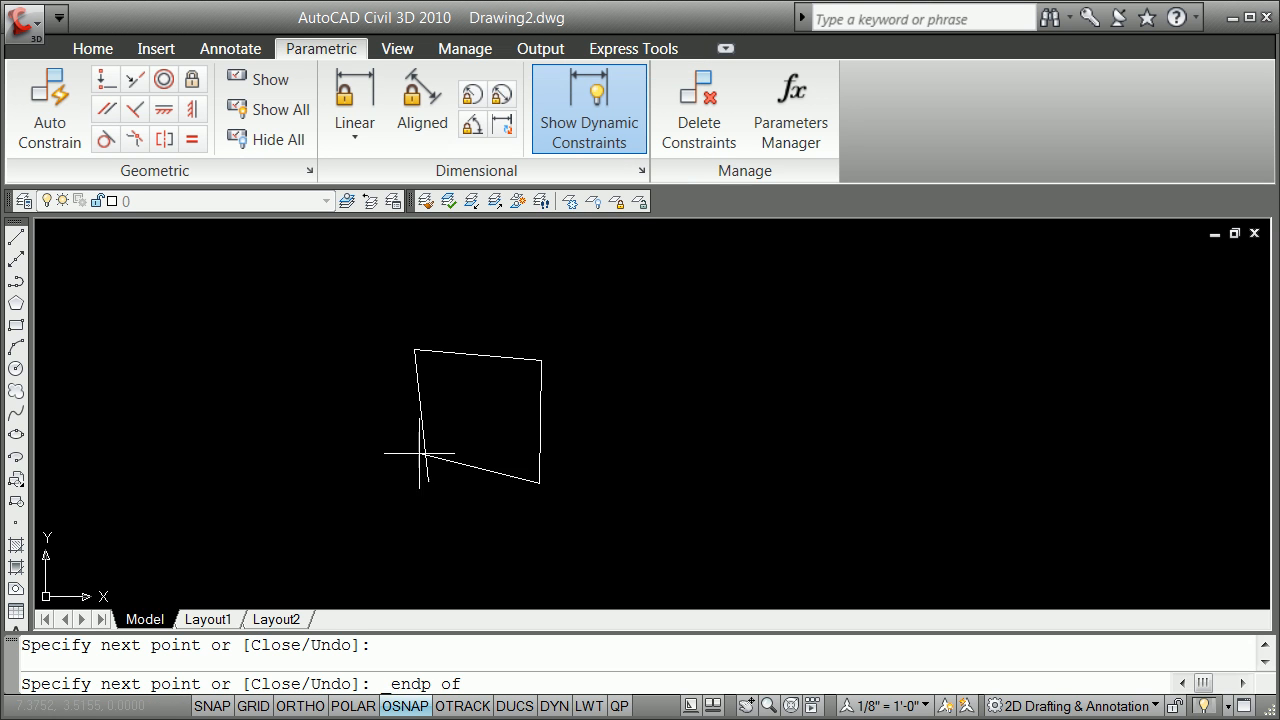
pyautogui.click(425, 480)
pyautogui.press('Return')
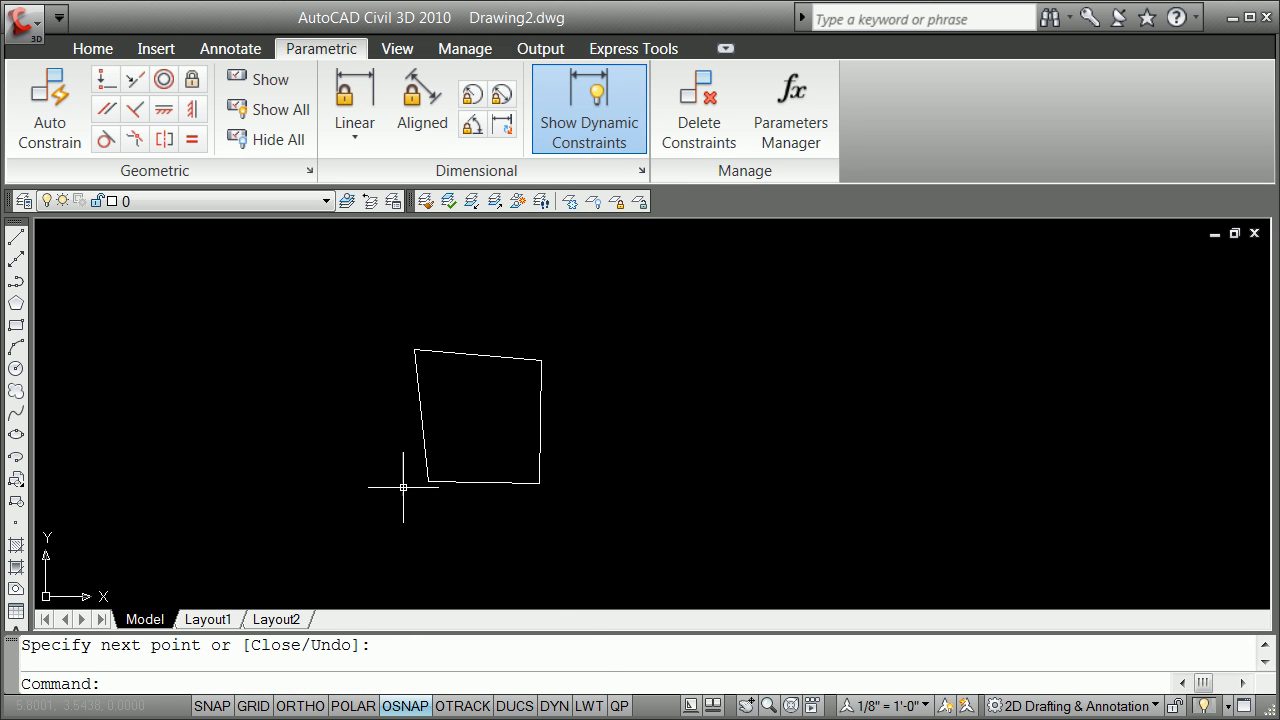
# Turn Dynamic Input on and back off
pyautogui.click(554, 706)
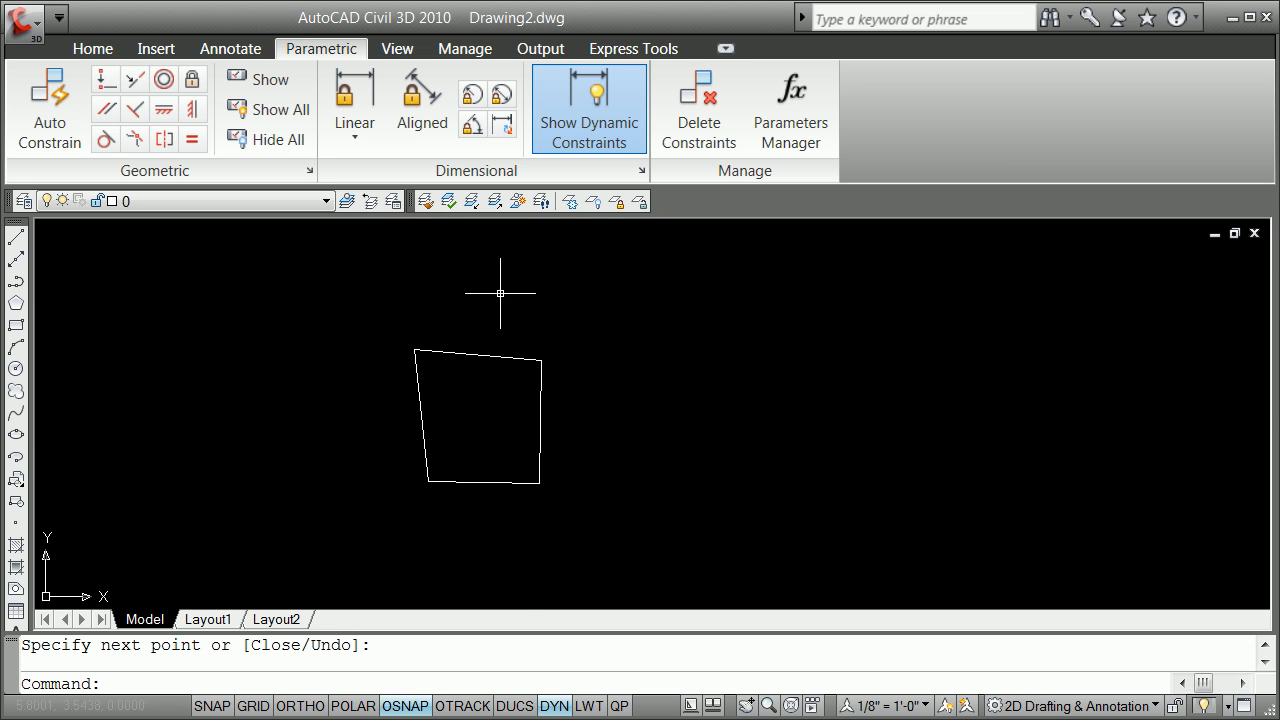
pyautogui.click(556, 706)
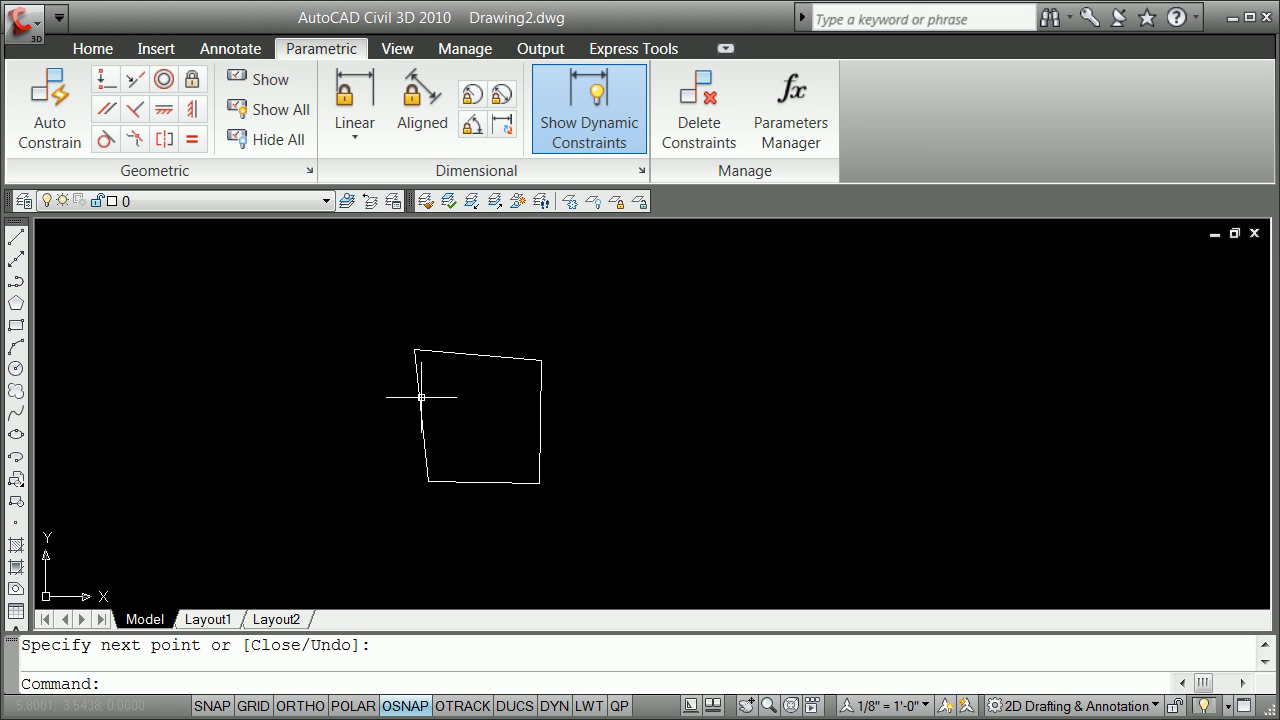
# Turn on the Parametric toolbar and dock it in the same row as the Layers II toolbar
pyautogui.moveTo(421, 397)
pyautogui.rightClick(15, 230)
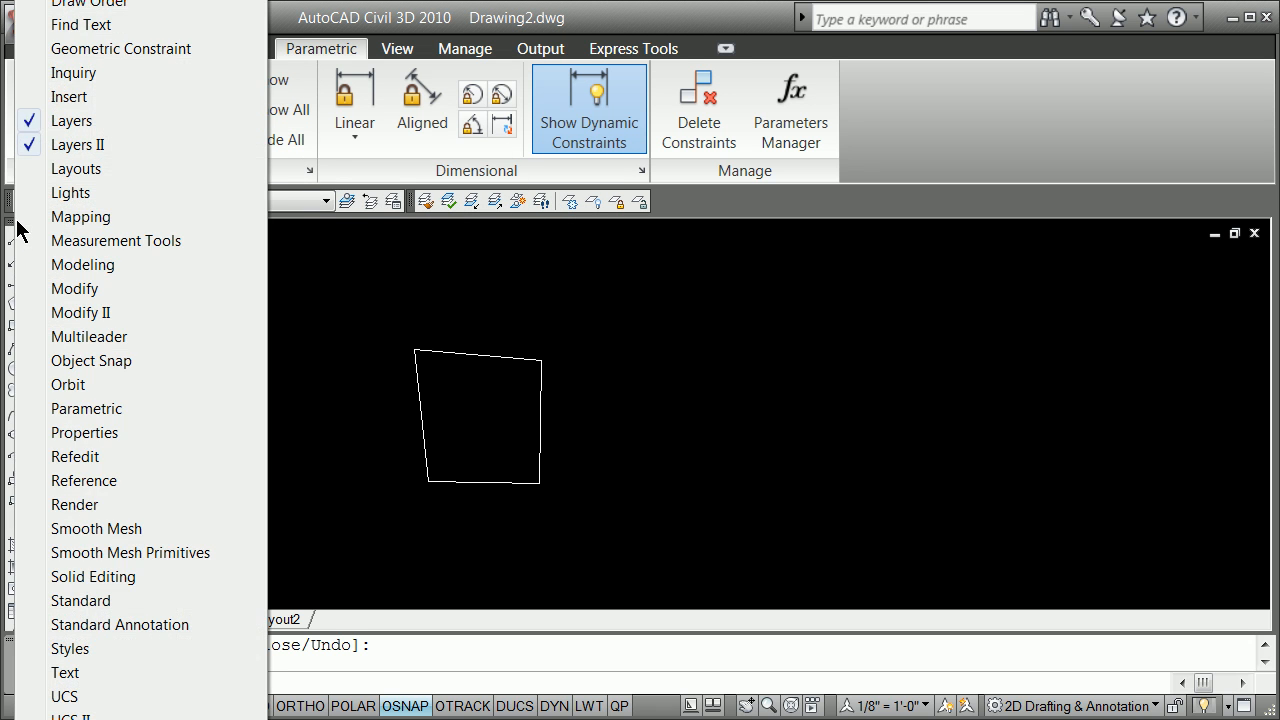
pyautogui.click(84, 410)
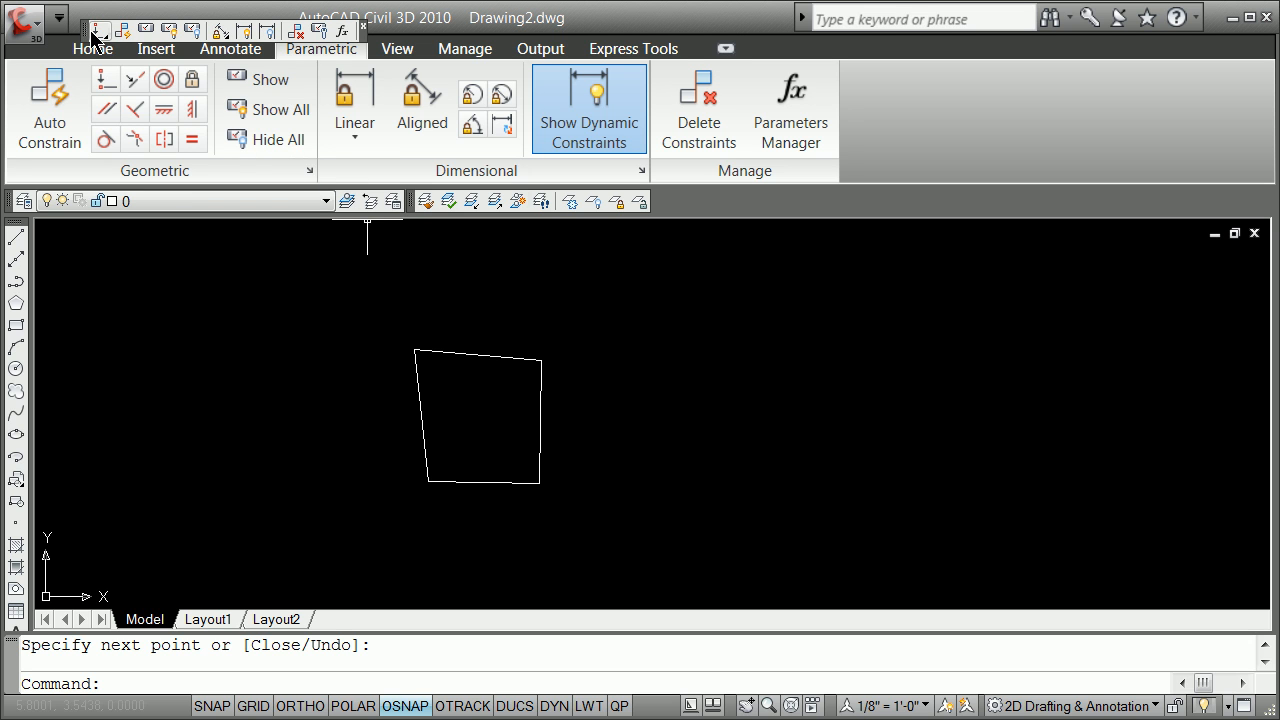
pyautogui.moveTo(92, 33); pyautogui.dragTo(846, 212)
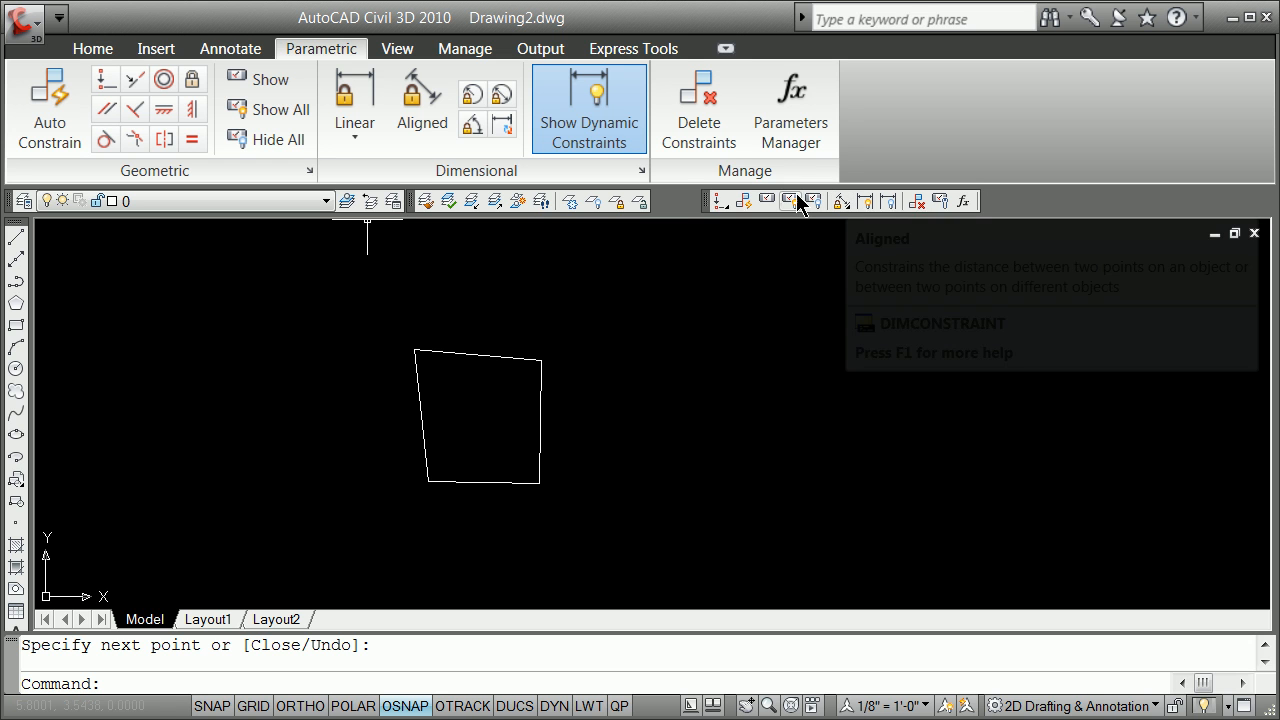
# Apply Coincident constraints to the line endpoints at both upper corners and the lower-right corner of the four-sided outline
pyautogui.click(720, 204)
pyautogui.click(720, 204)
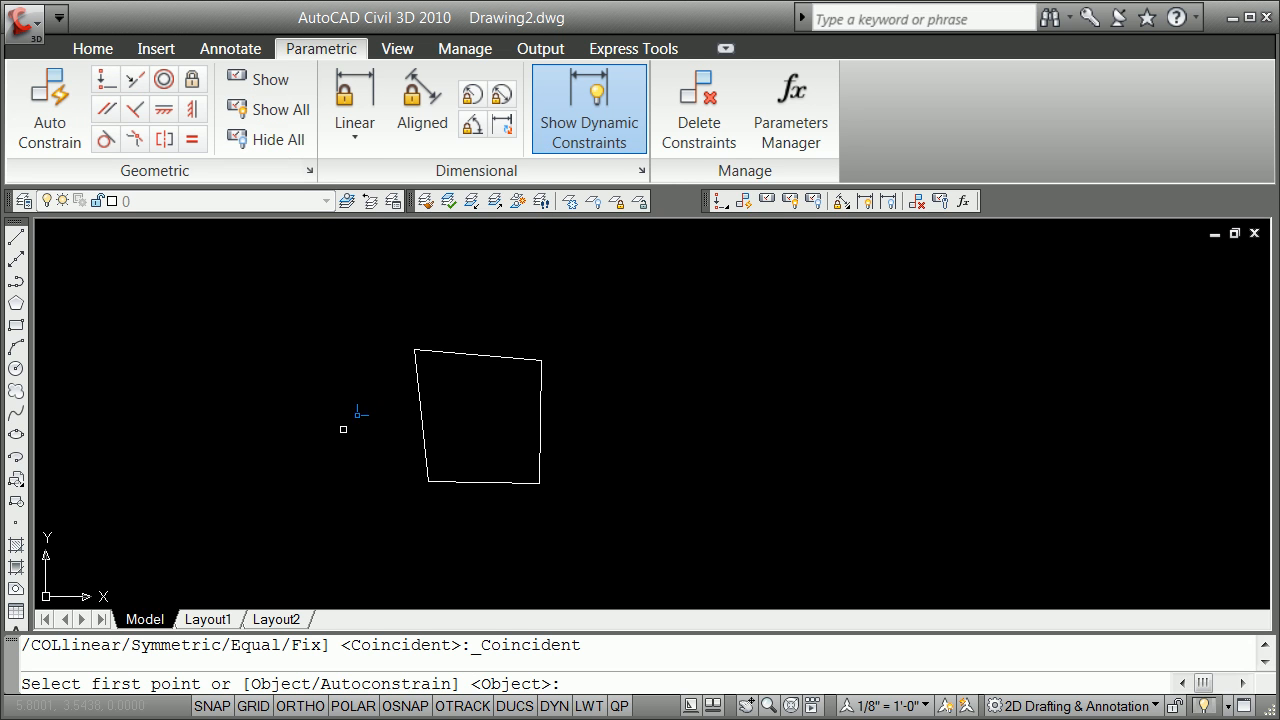
pyautogui.click(427, 344)
pyautogui.click(416, 350)
pyautogui.click(541, 360)
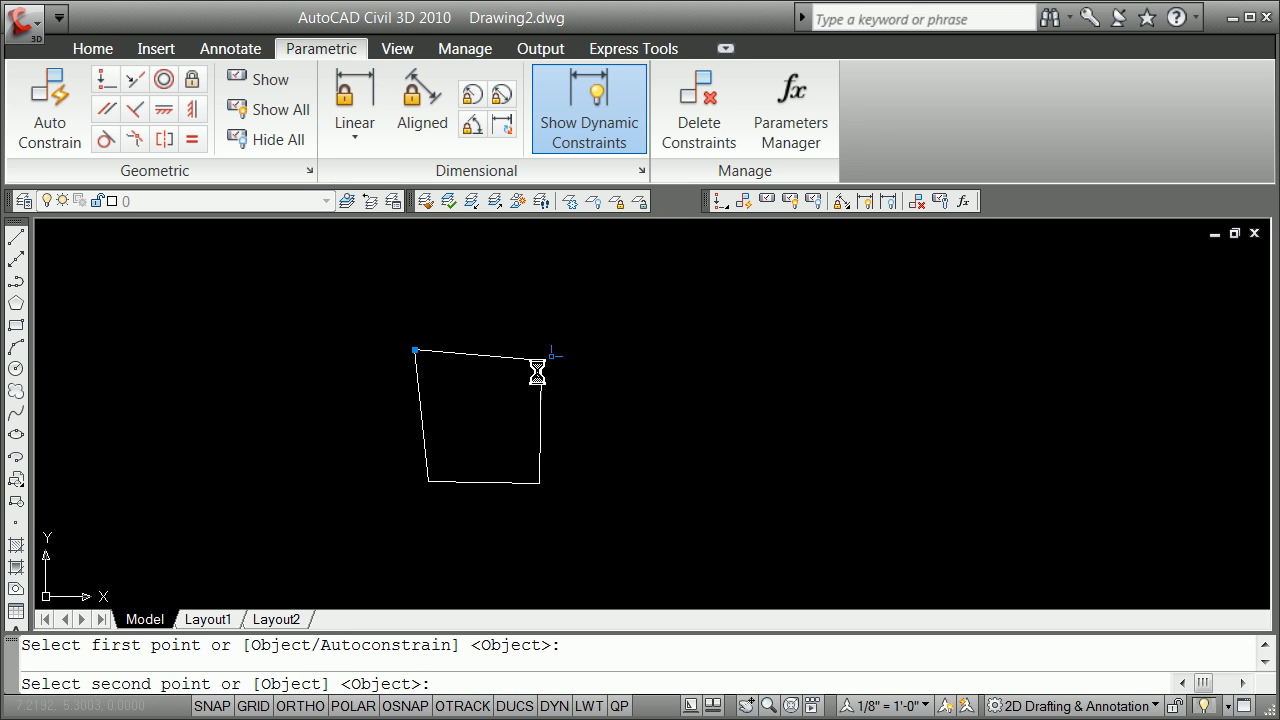
pyautogui.click(541, 360)
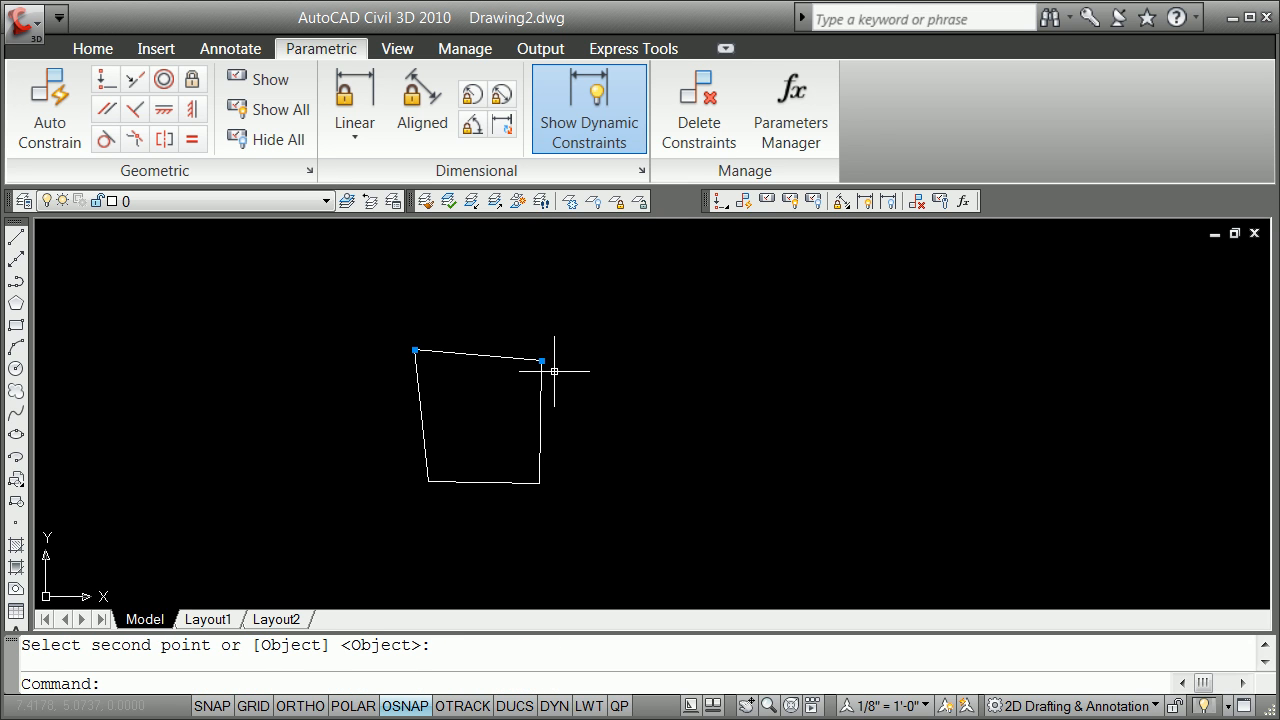
pyautogui.click(106, 82)
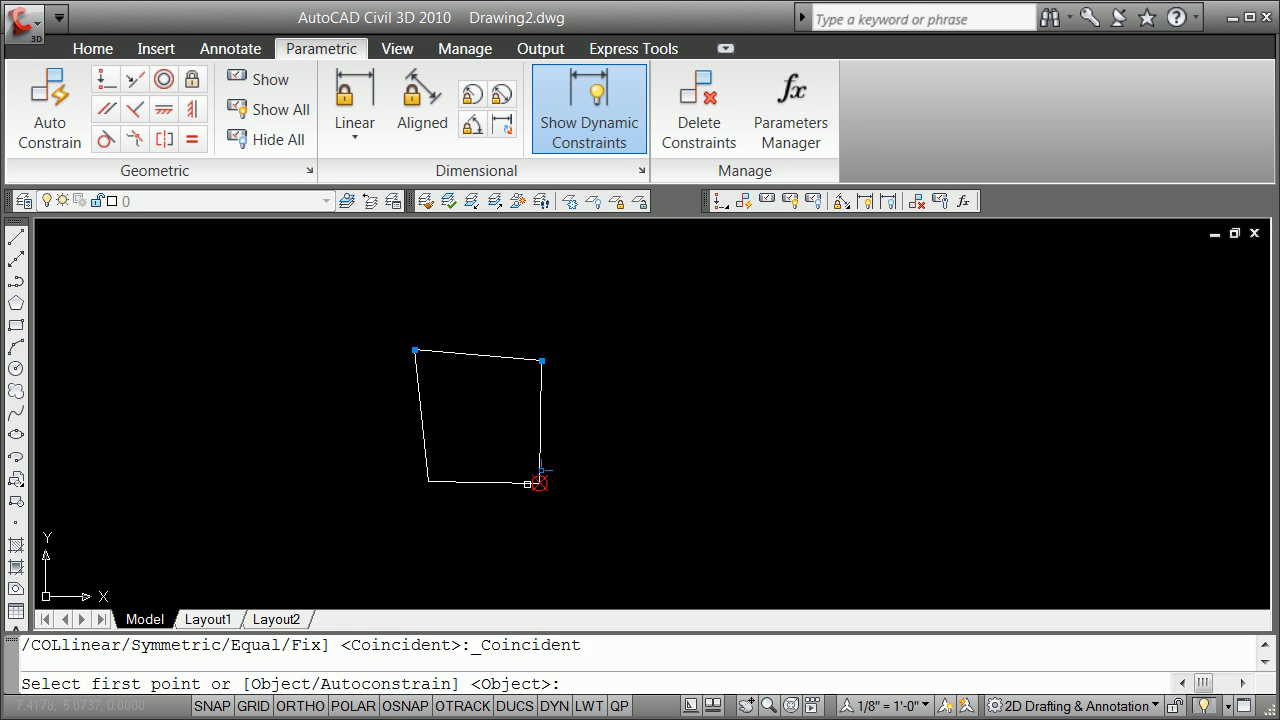
pyautogui.click(533, 475)
pyautogui.click(538, 476)
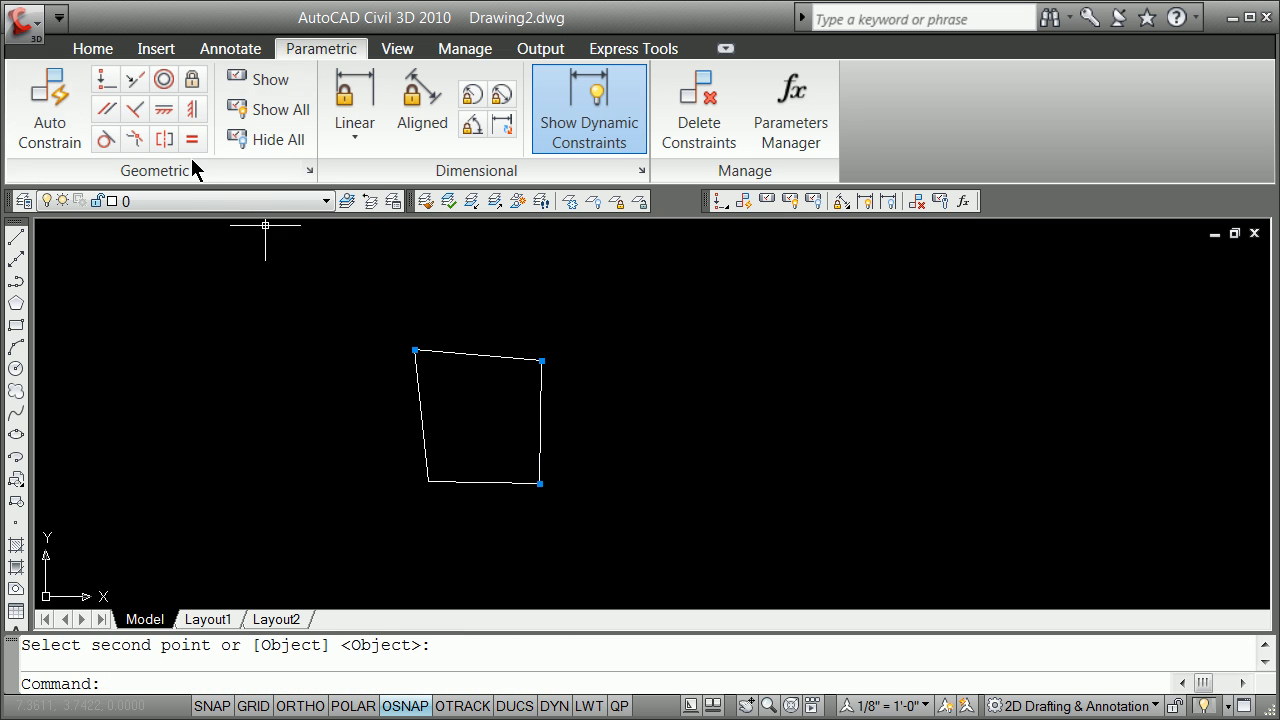
# Apply a Coincident constraint to the line endpoints at the outline's lower-left corner
pyautogui.click(107, 84)
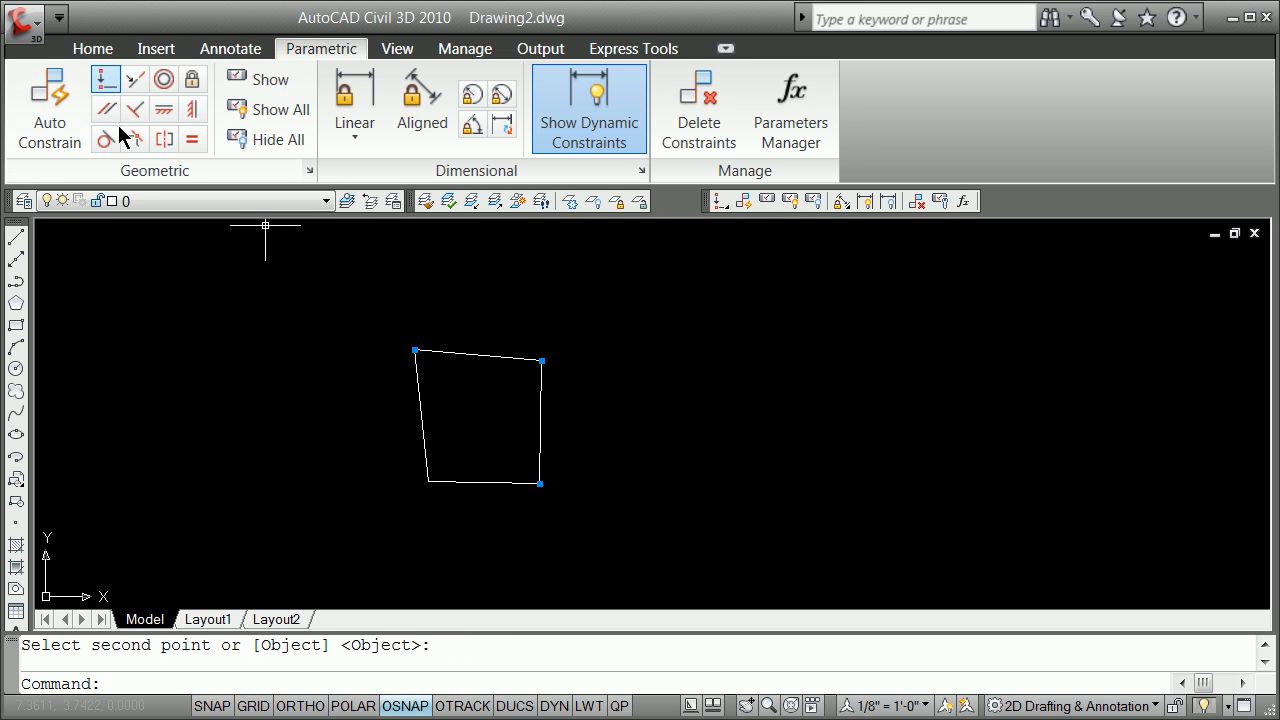
pyautogui.click(445, 455)
pyautogui.click(443, 457)
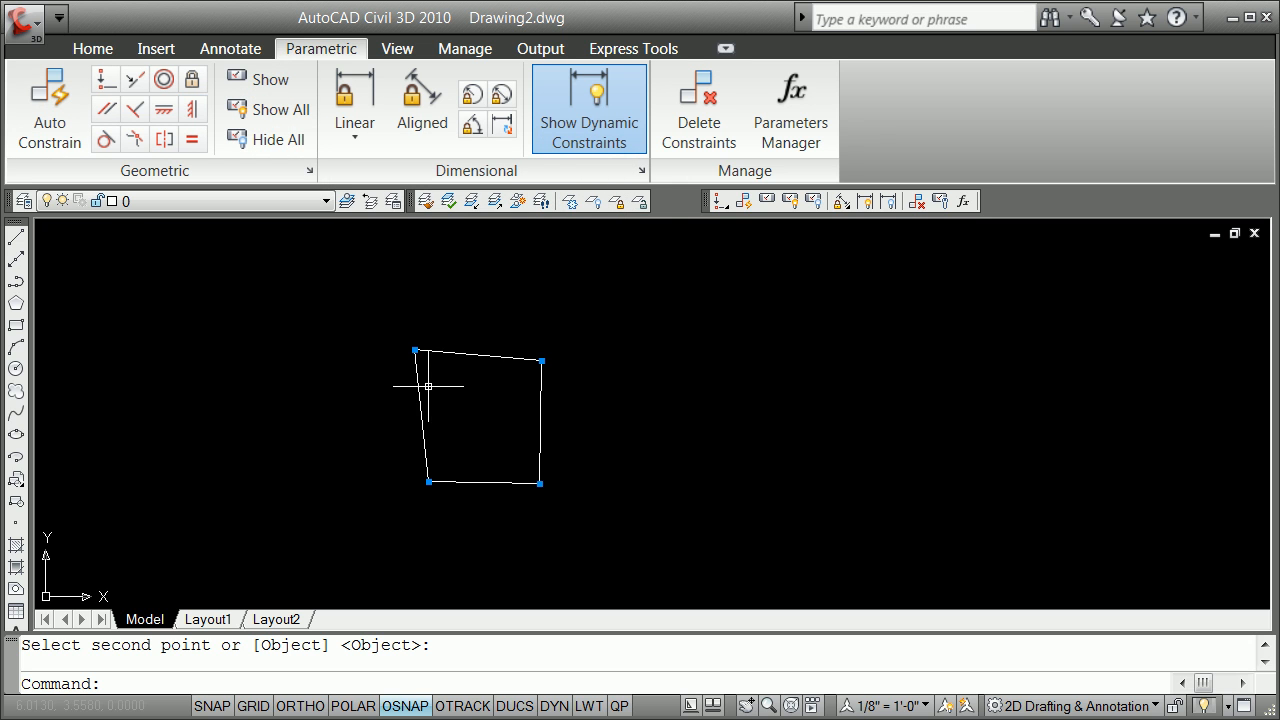
# Apply a Fix constraint on the outline's bottom line and a Vertical constraint to its left line
pyautogui.click(192, 88)
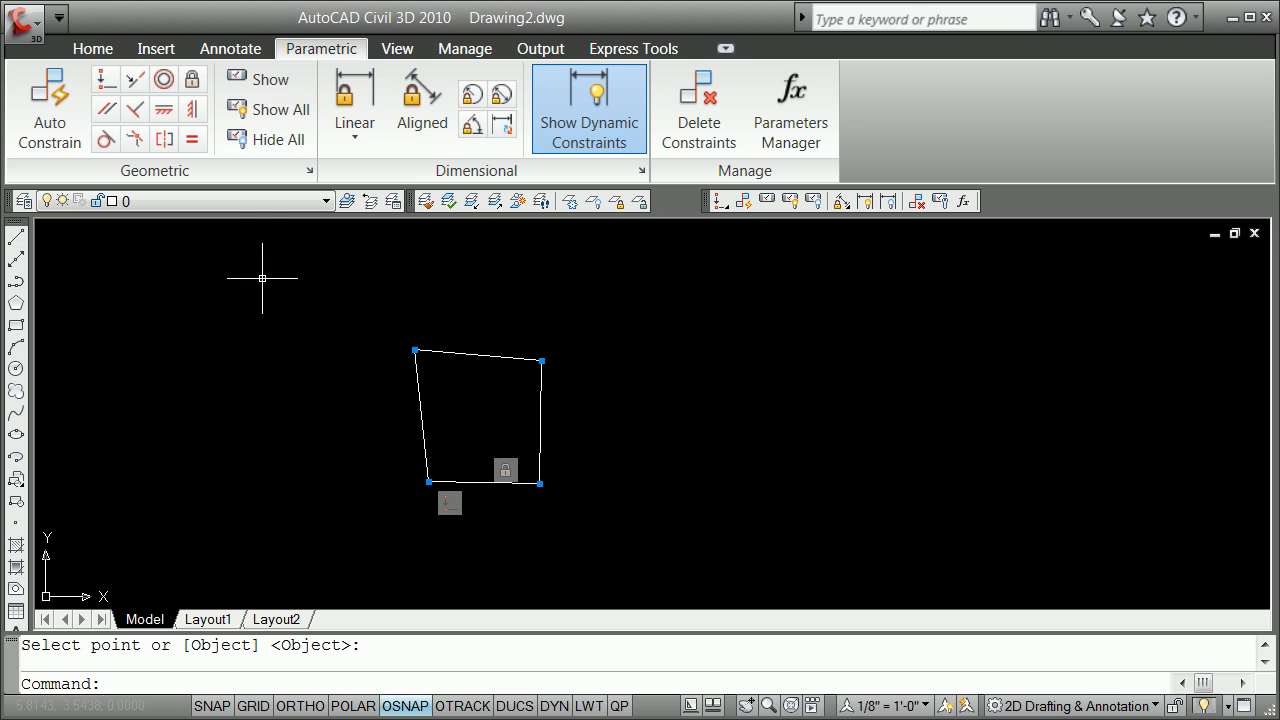
pyautogui.click(195, 108)
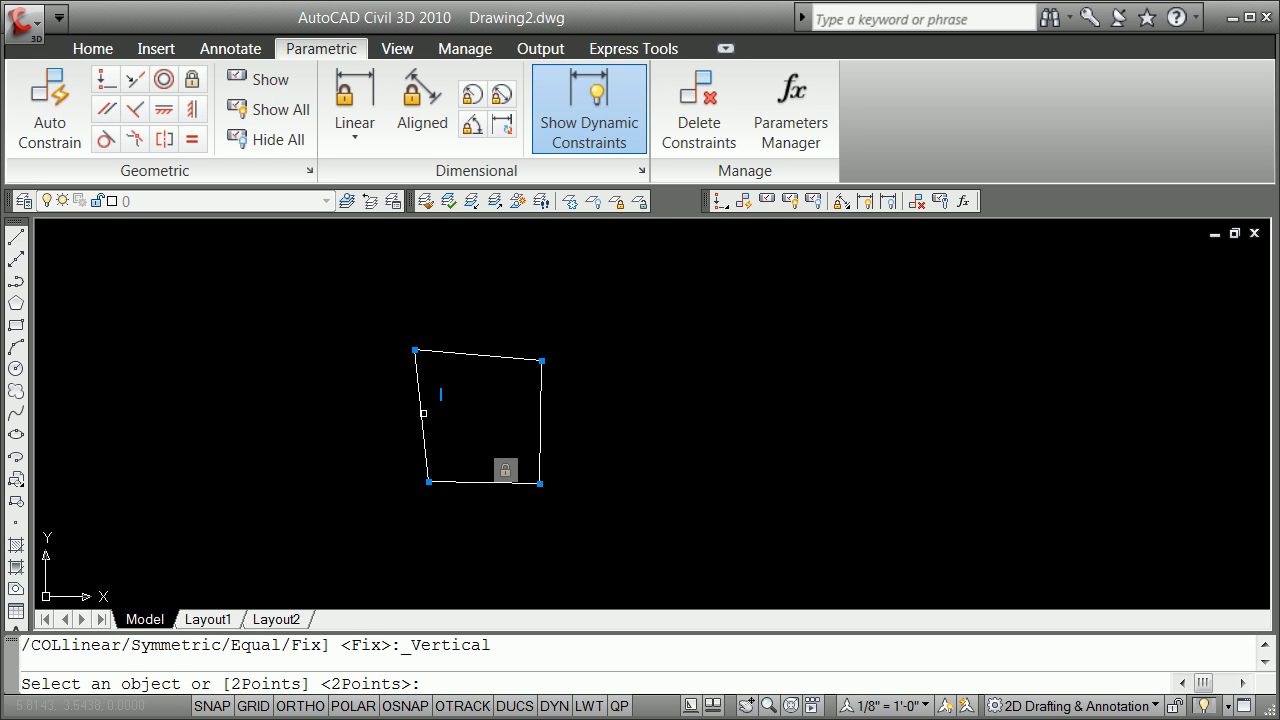
pyautogui.click(424, 413)
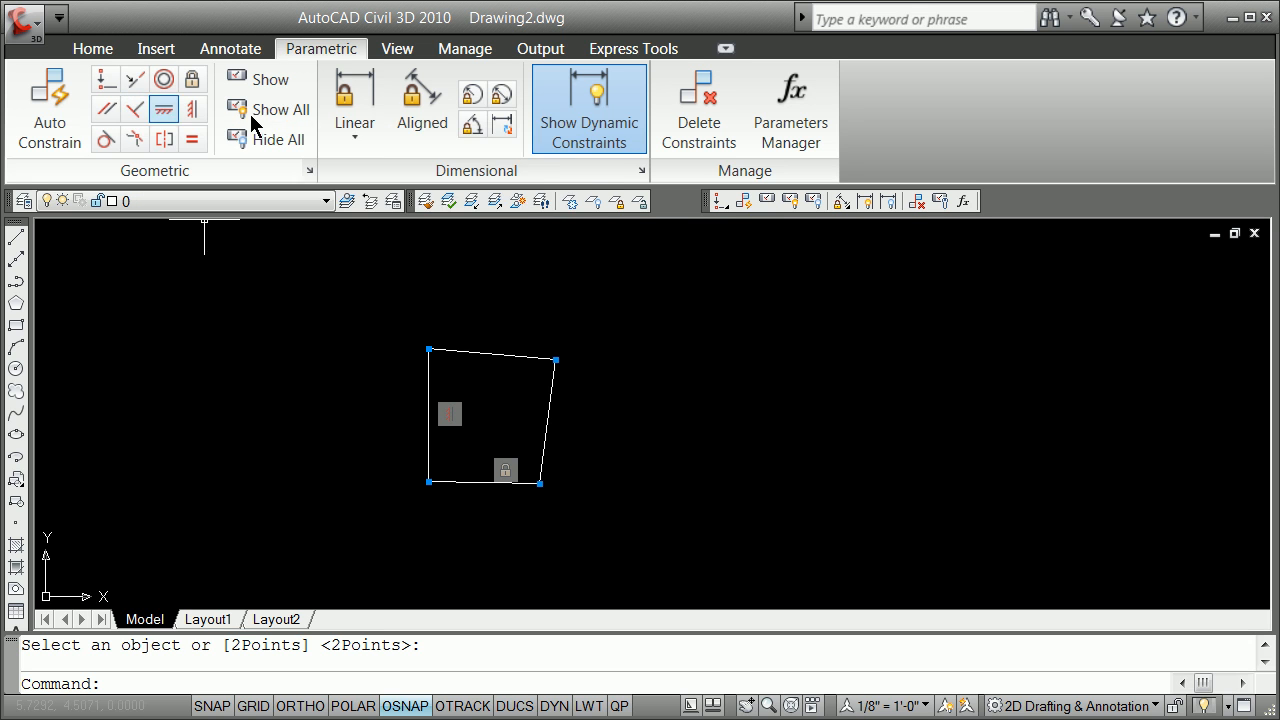
# Add an Angular dimensional constraint between the left and top lines, placed inside the outline, accepting the proposed value
pyautogui.click(474, 128)
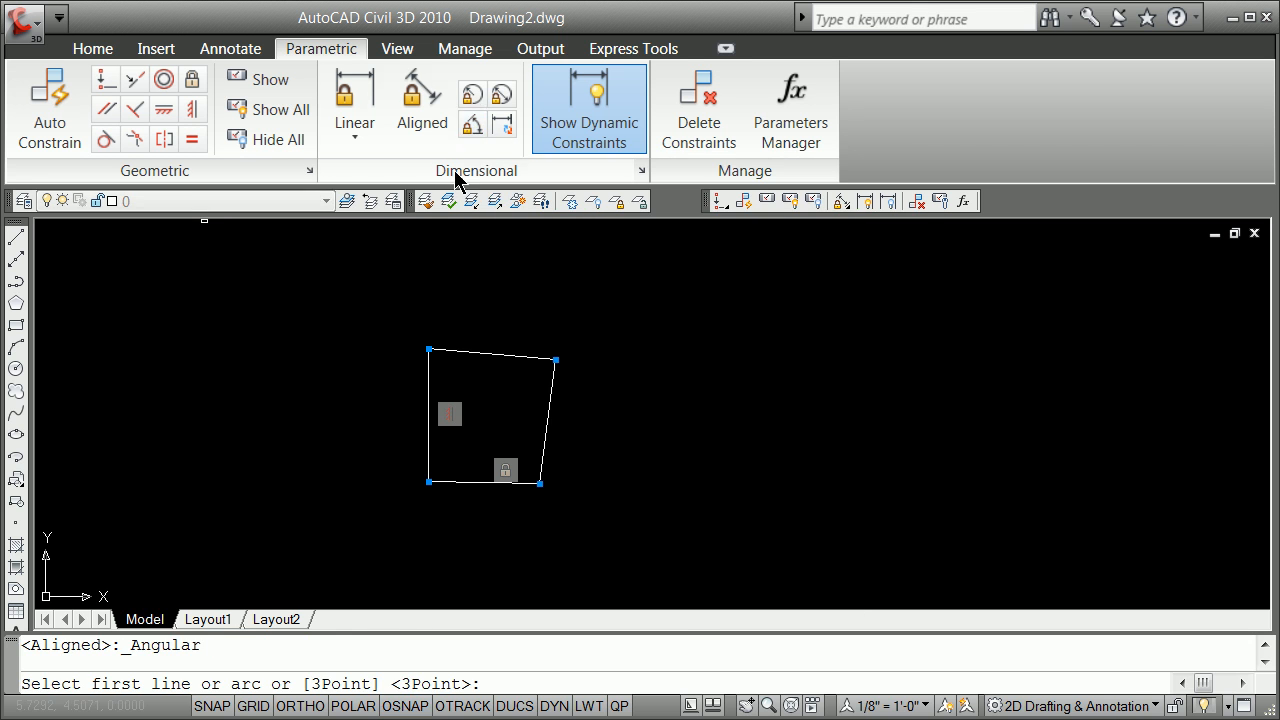
pyautogui.click(430, 399)
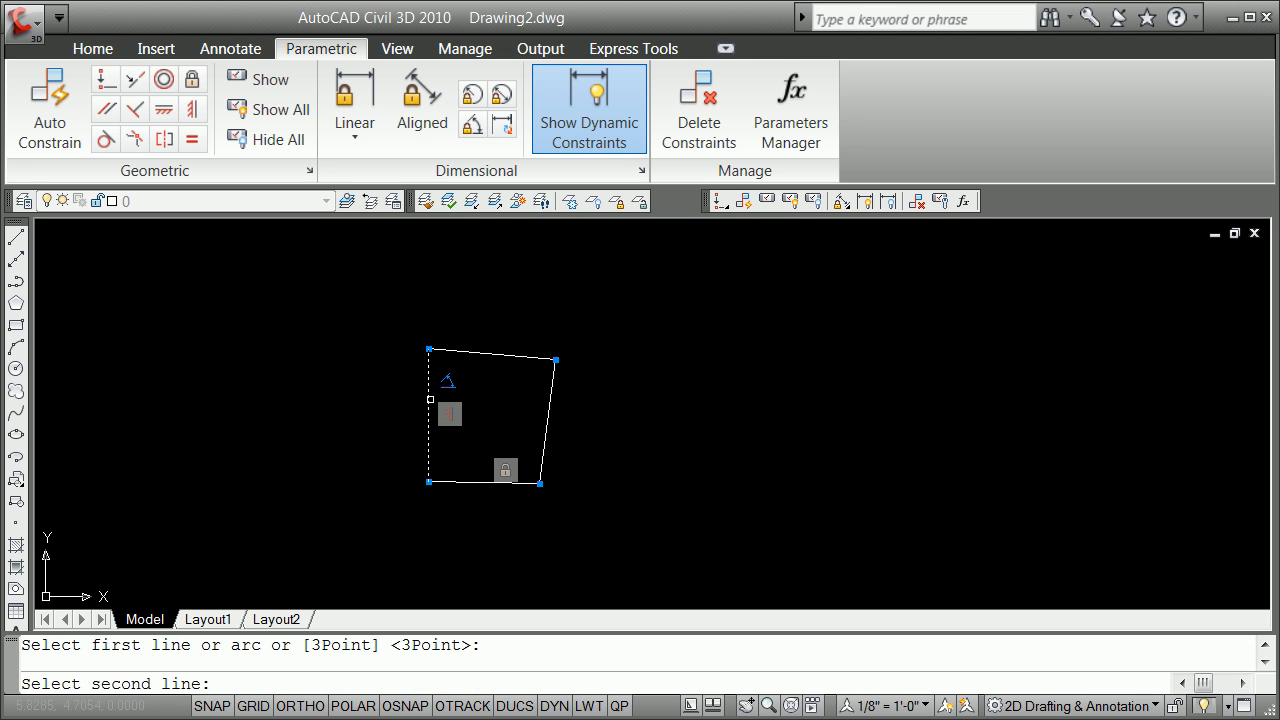
pyautogui.click(448, 352)
pyautogui.press('F3')
pyautogui.click(484, 368)
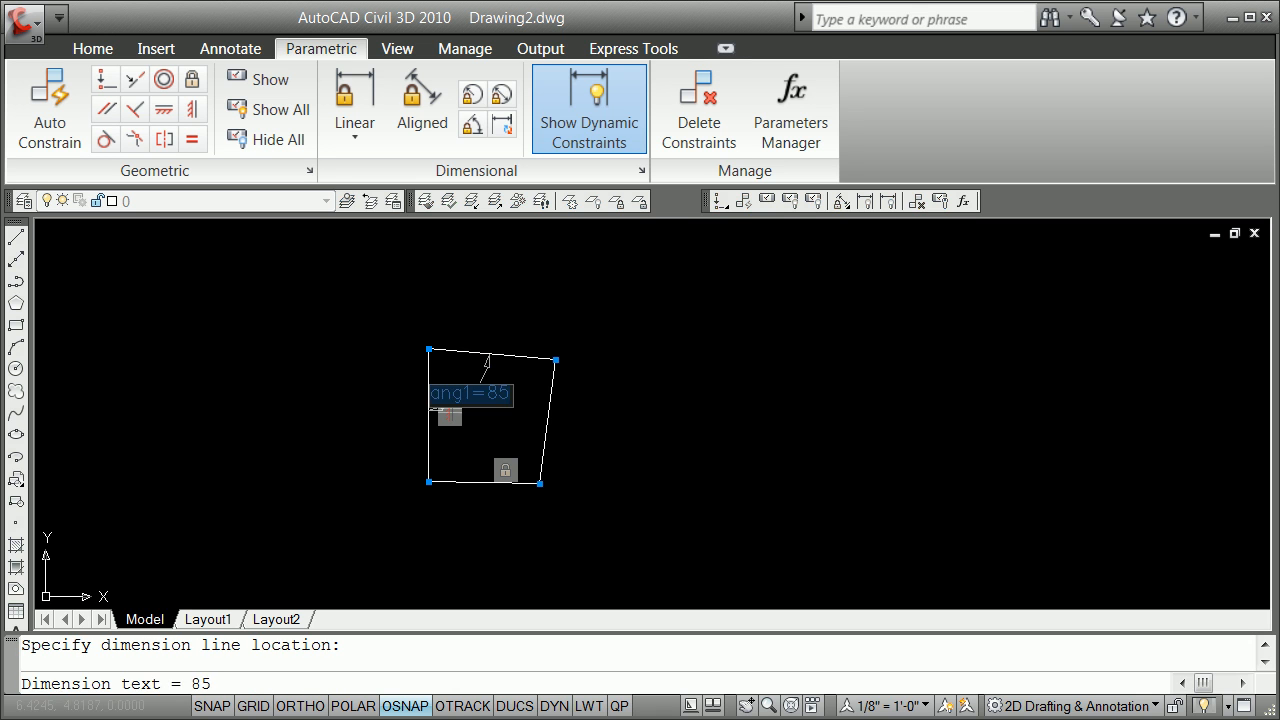
pyautogui.press('Return')
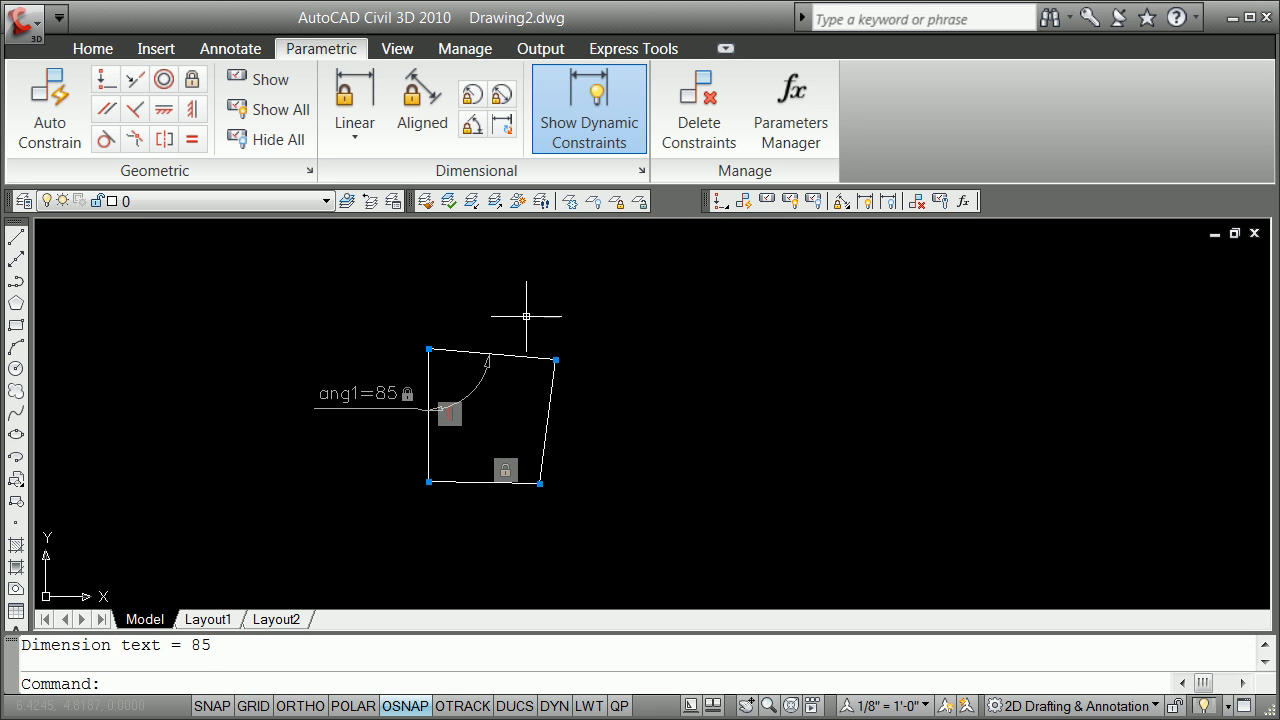
# Add an Angular dimensional constraint between the top and right lines, accepting the proposed value
pyautogui.click(472, 124)
pyautogui.click(526, 357)
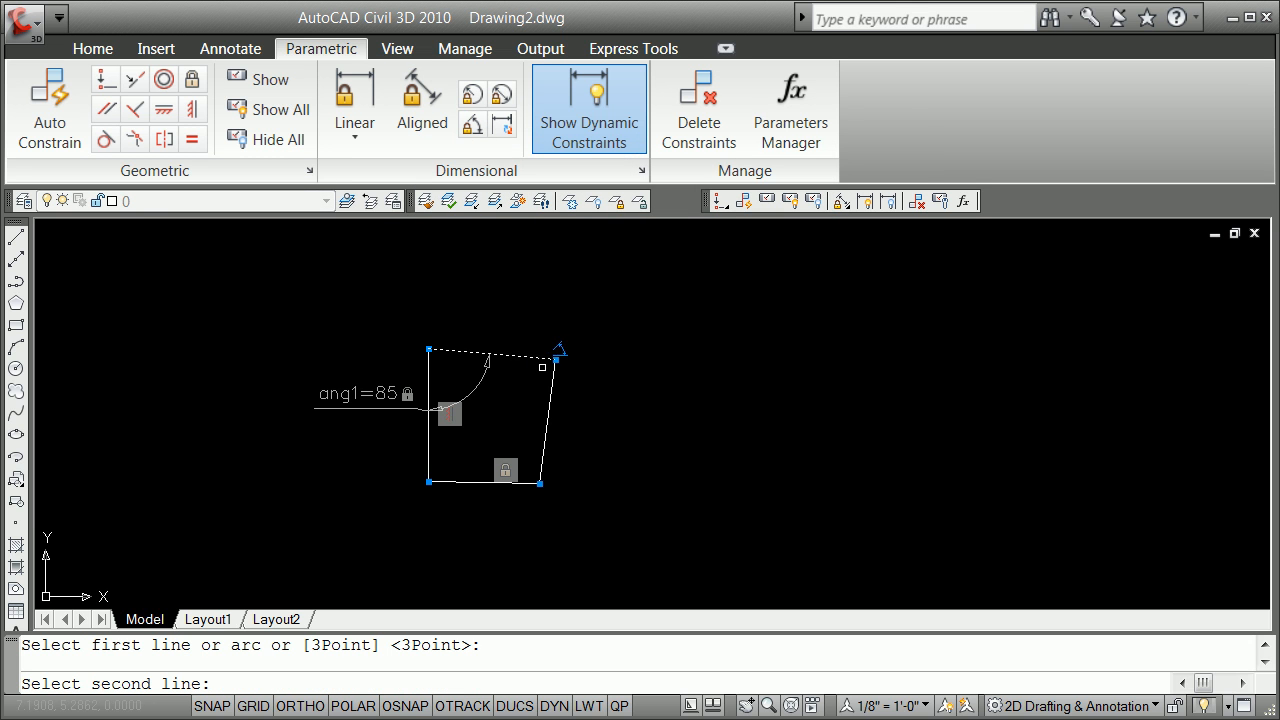
pyautogui.click(551, 378)
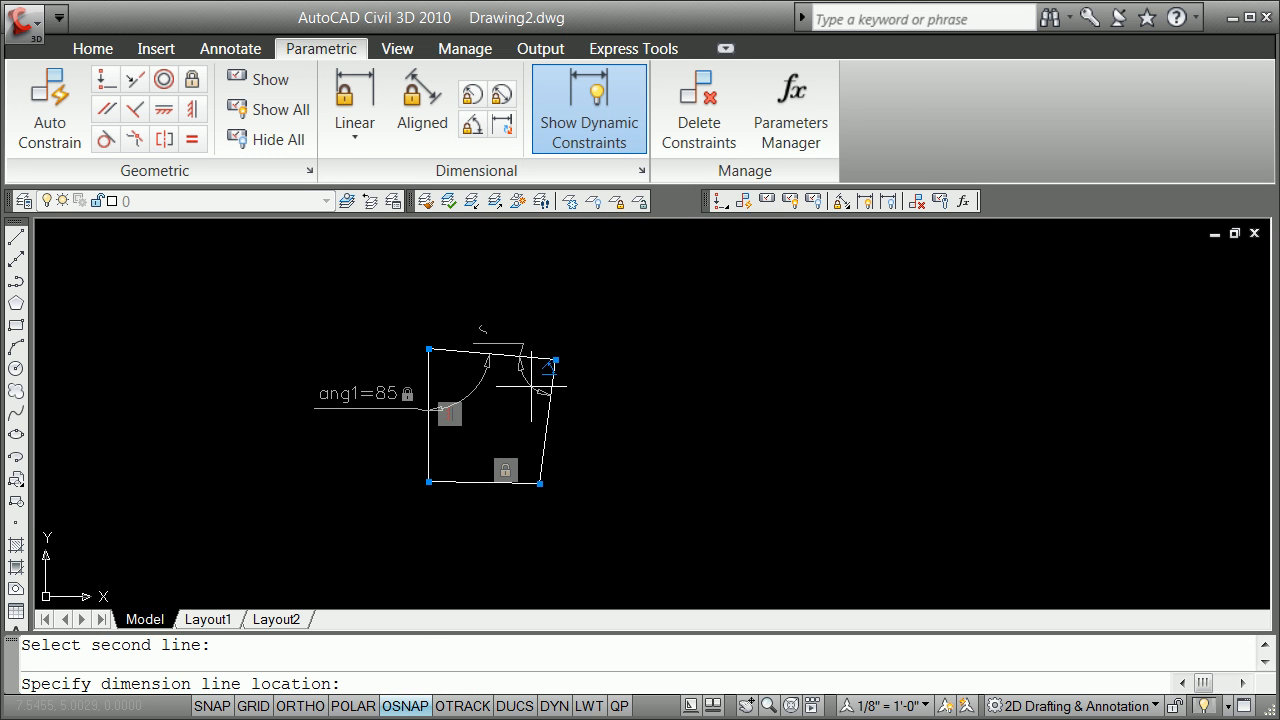
pyautogui.click(533, 398)
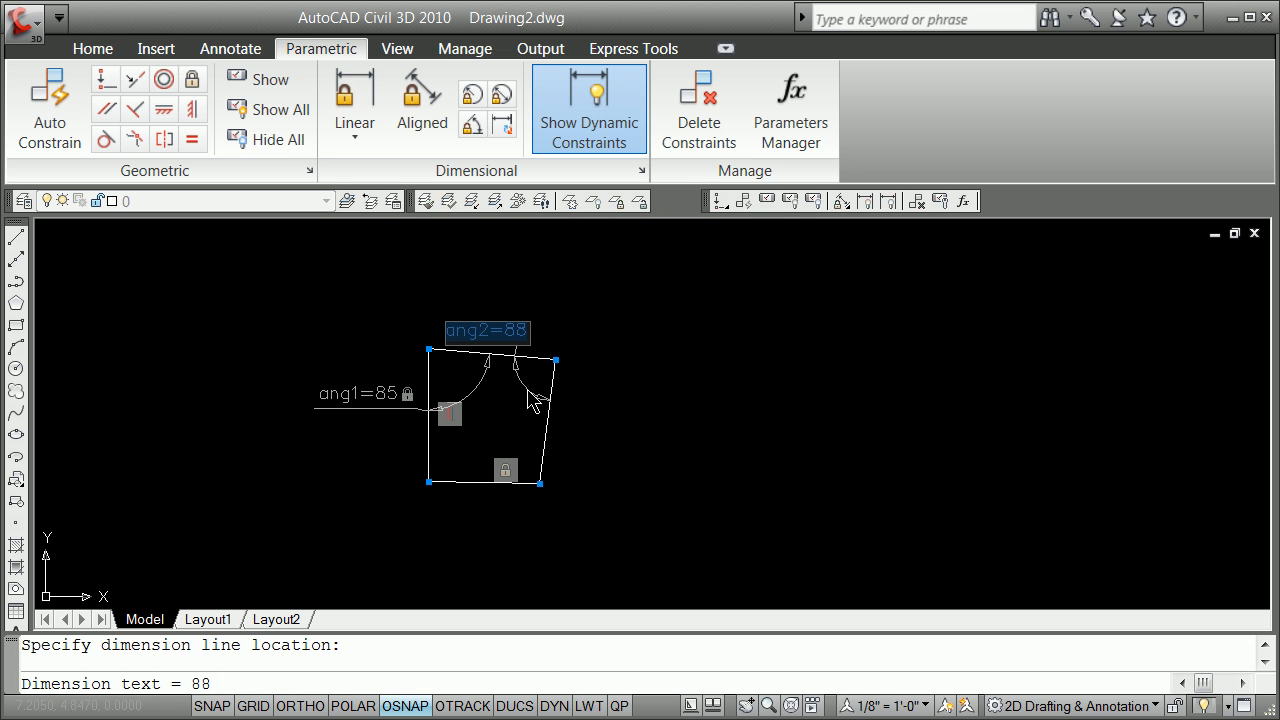
pyautogui.press('Return')
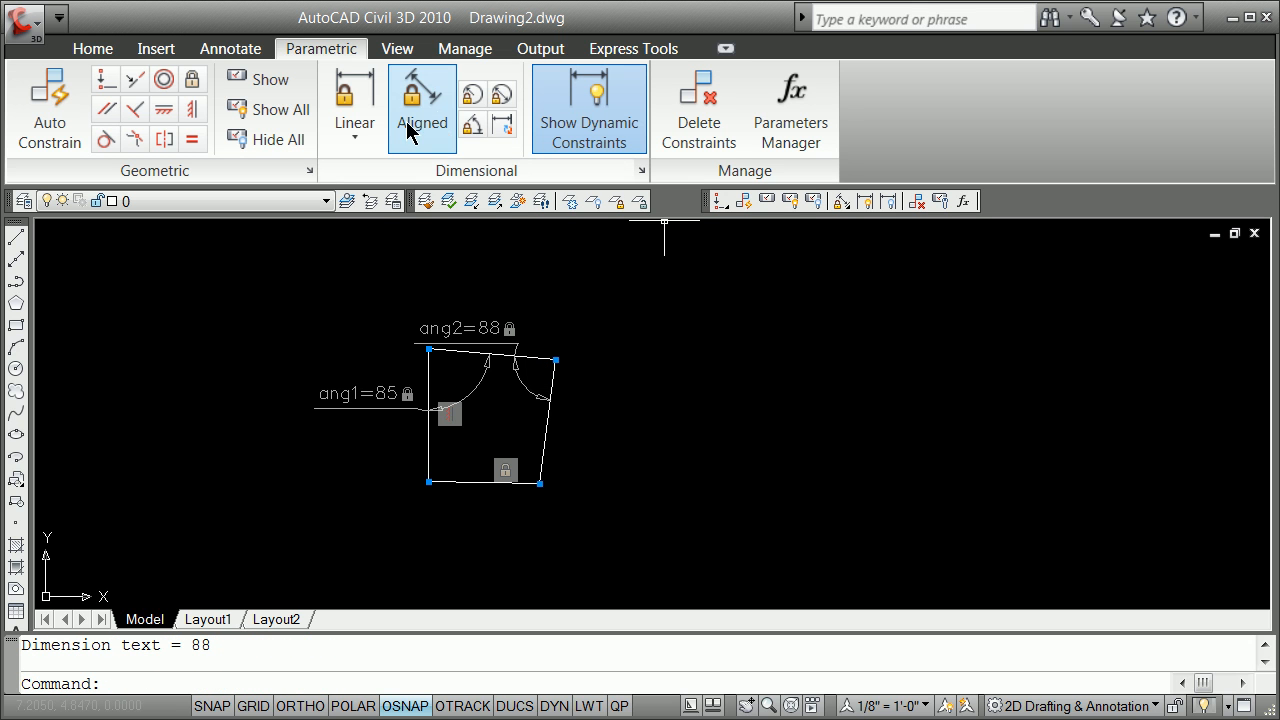
# Add an Angular dimensional constraint between the right and bottom lines, accepting the proposed value
pyautogui.click(472, 127)
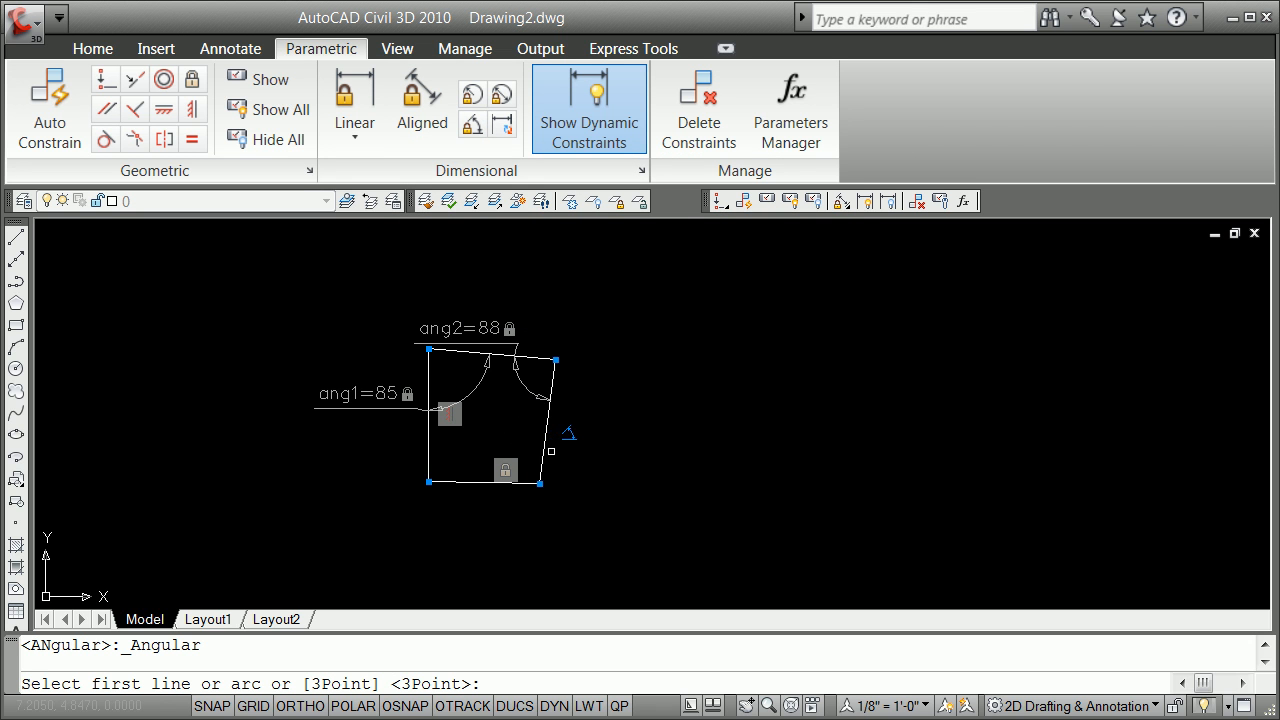
pyautogui.click(545, 452)
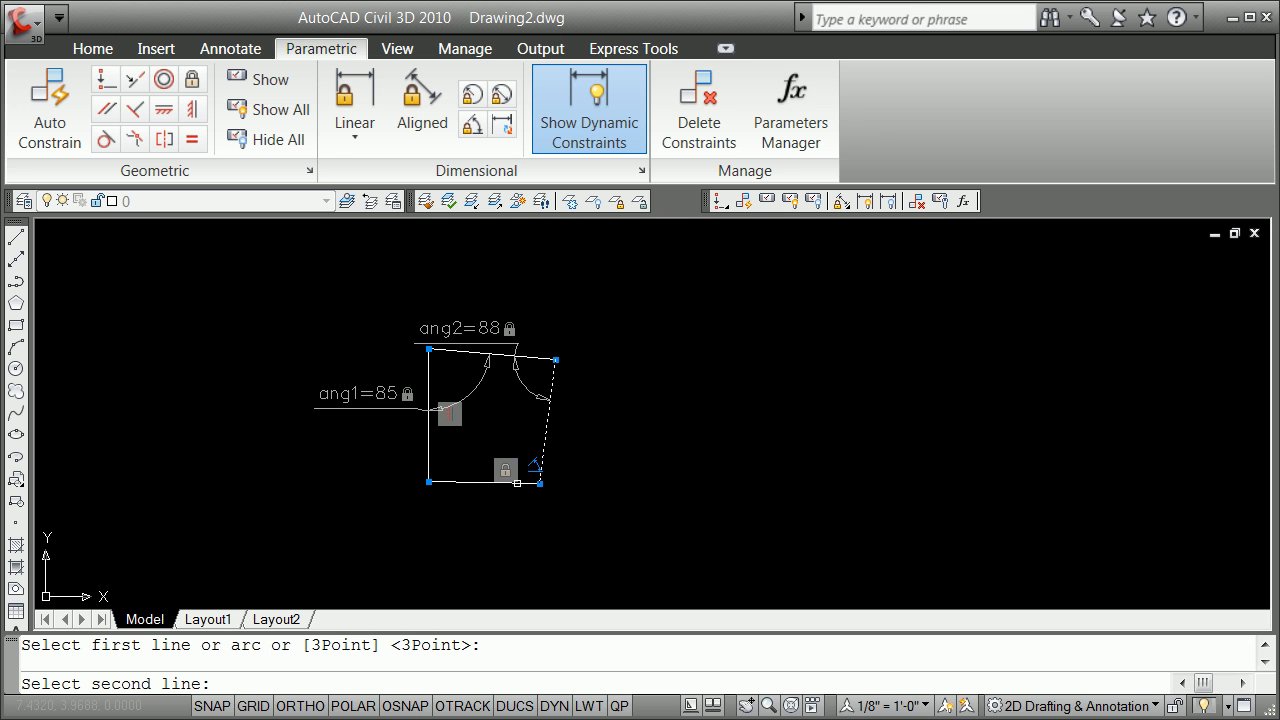
pyautogui.click(517, 483)
pyautogui.click(511, 441)
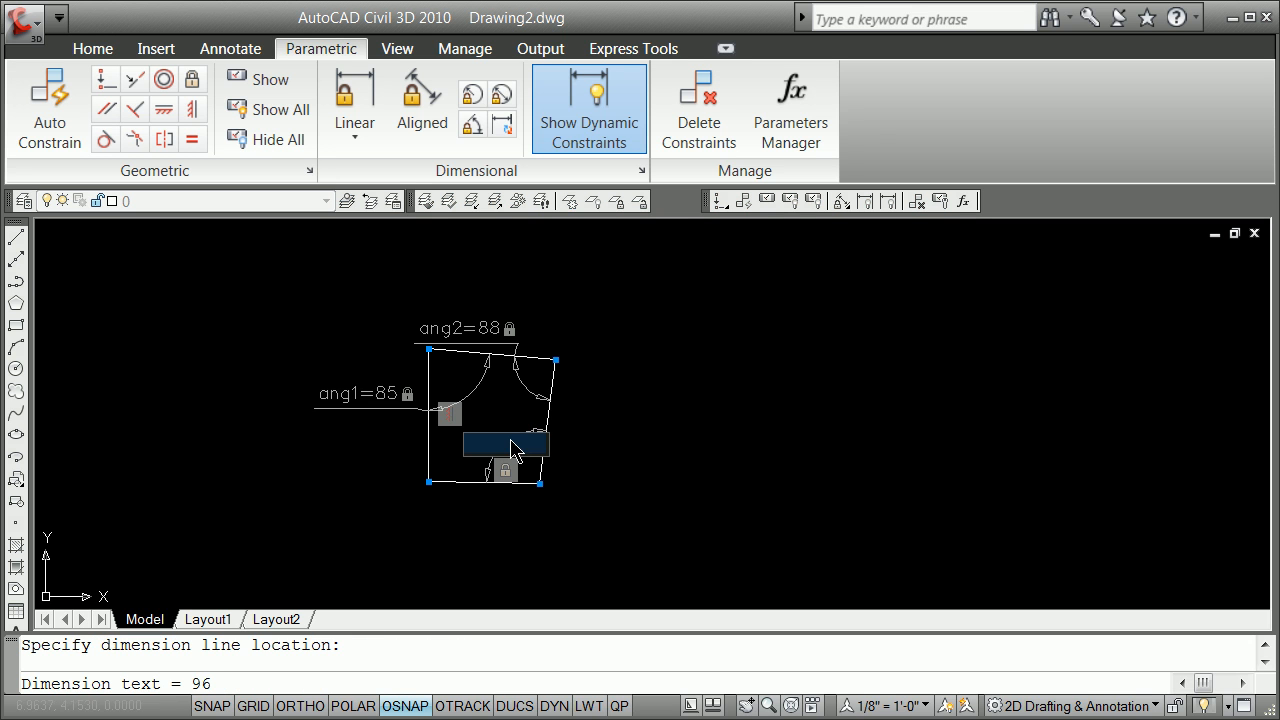
pyautogui.press('Return')
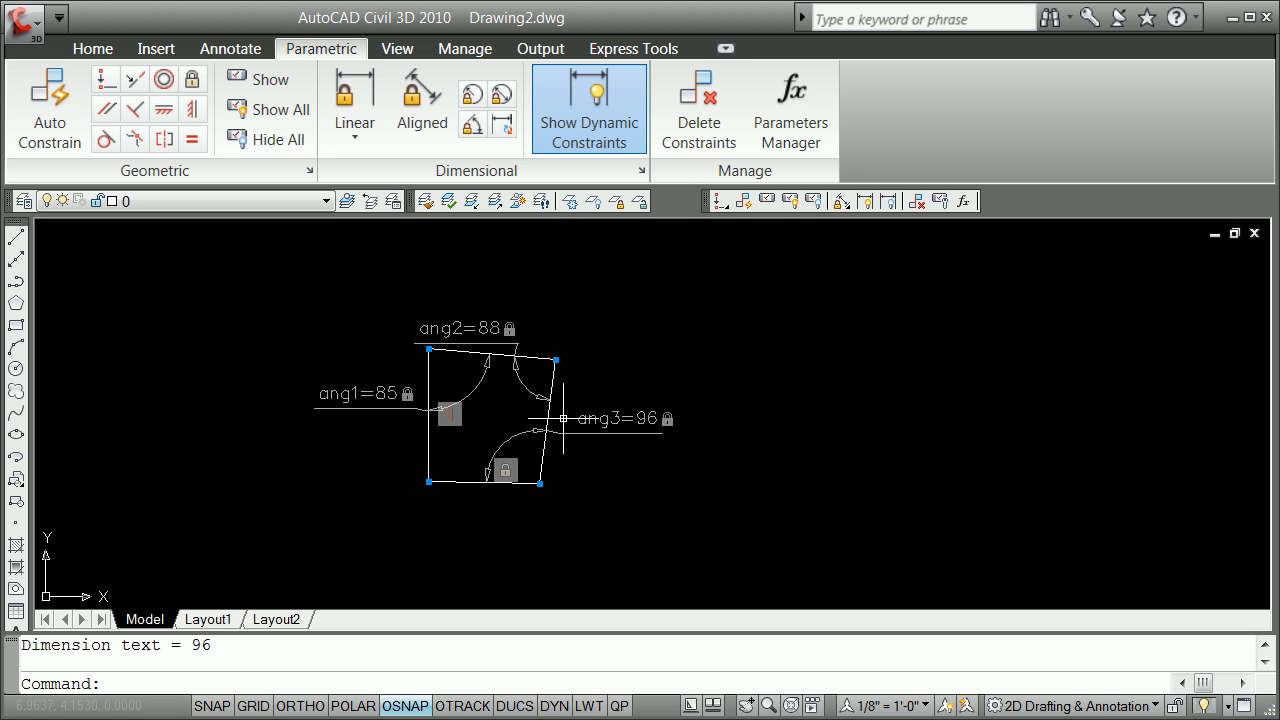
# Try to add a fourth Angular dimensional constraint between the bottom and left lines, and decline creating a reference dimension
pyautogui.click(472, 125)
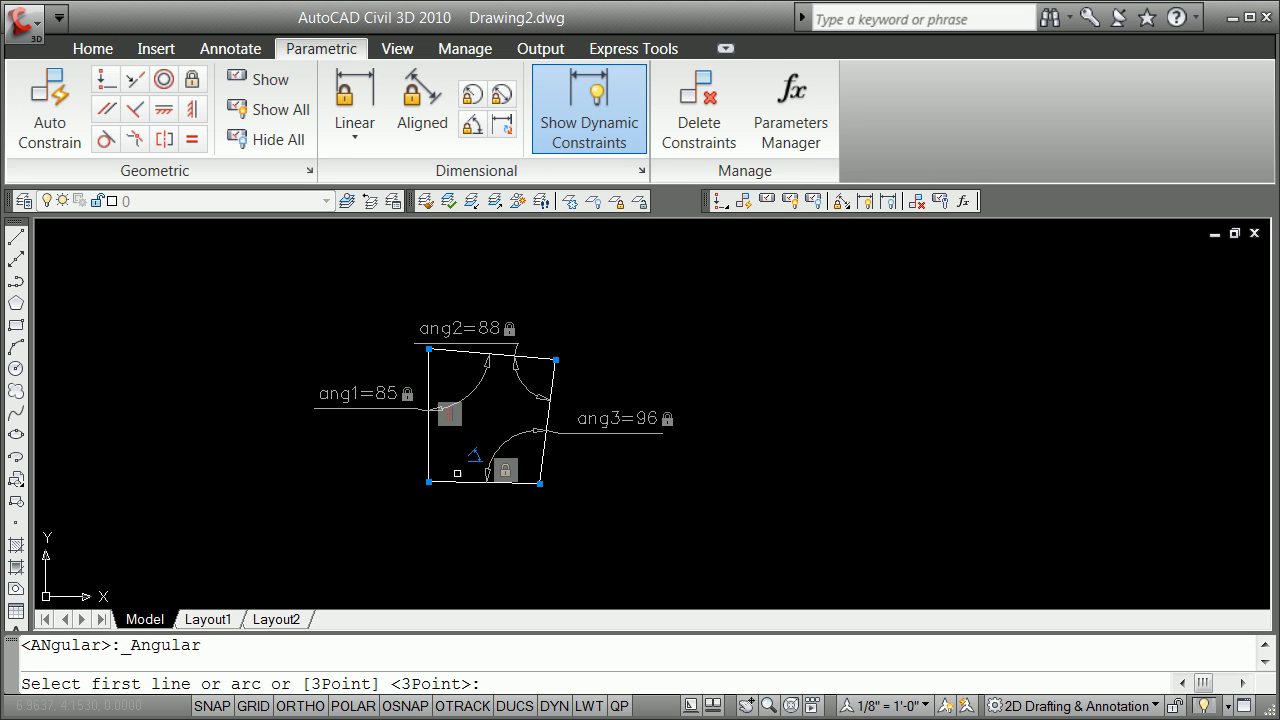
pyautogui.click(457, 482)
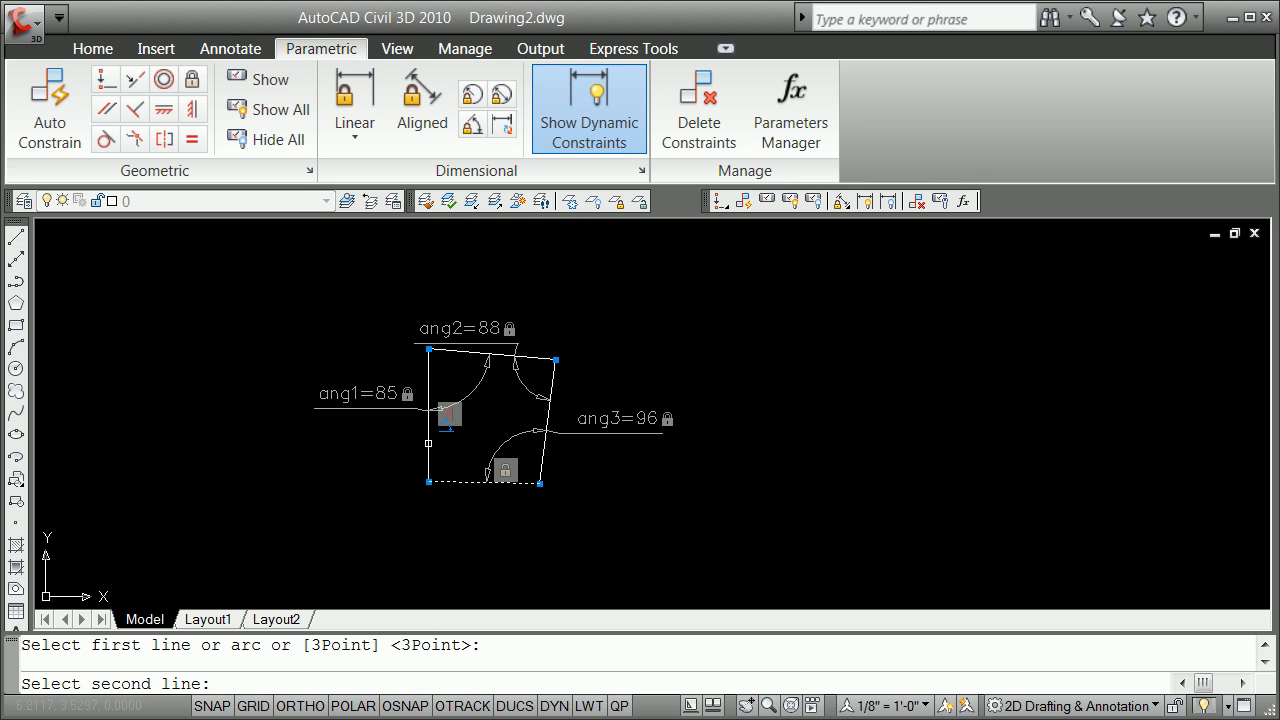
pyautogui.click(428, 442)
pyautogui.press('F3')
pyautogui.click(470, 450)
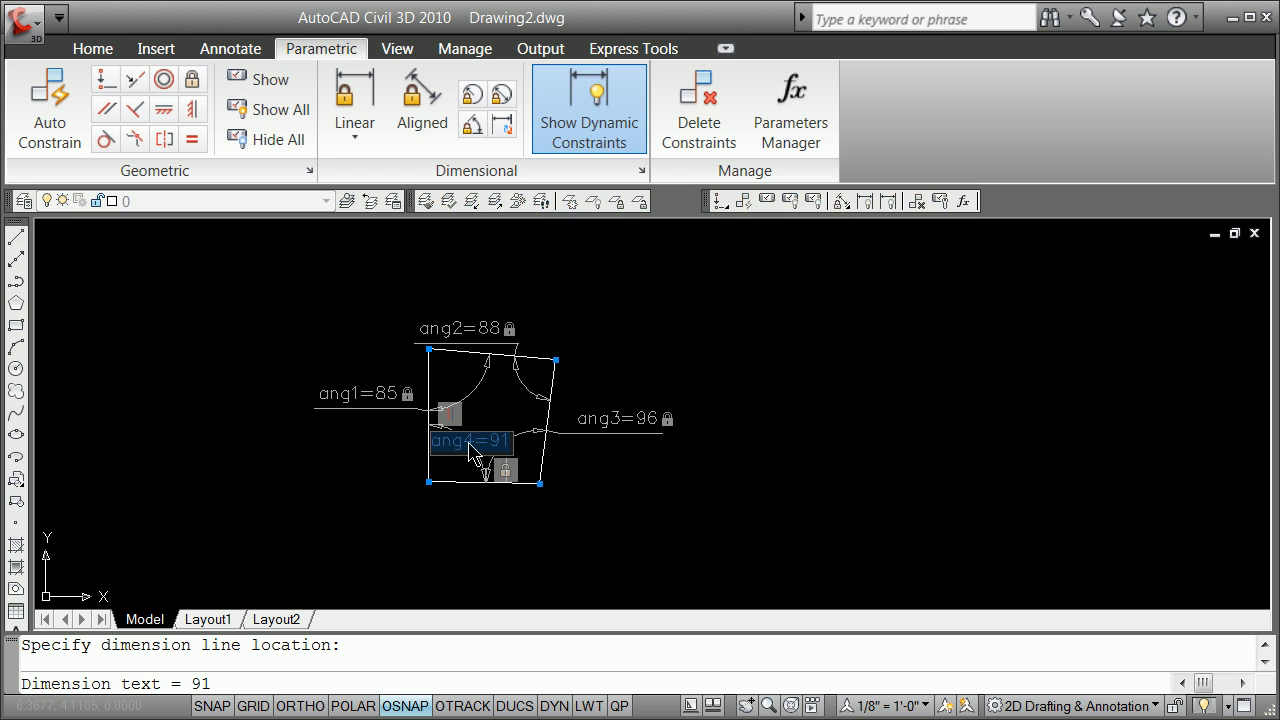
pyautogui.press('Return')
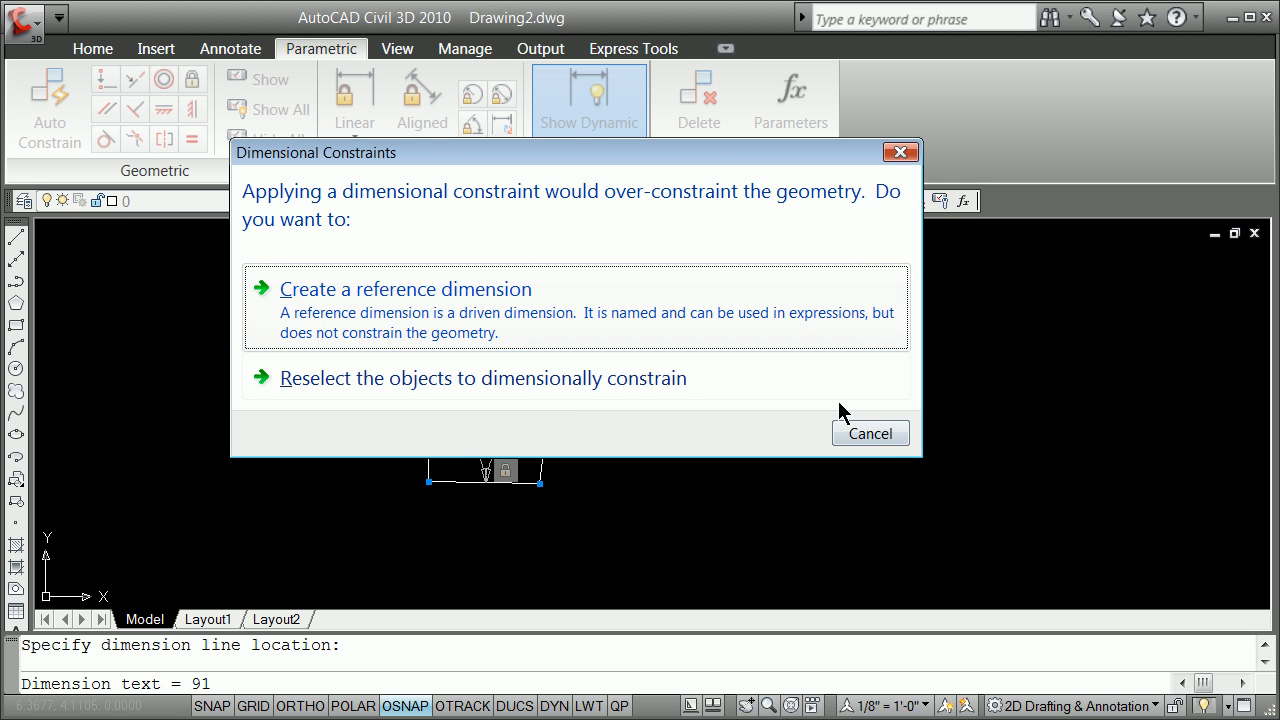
pyautogui.click(869, 434)
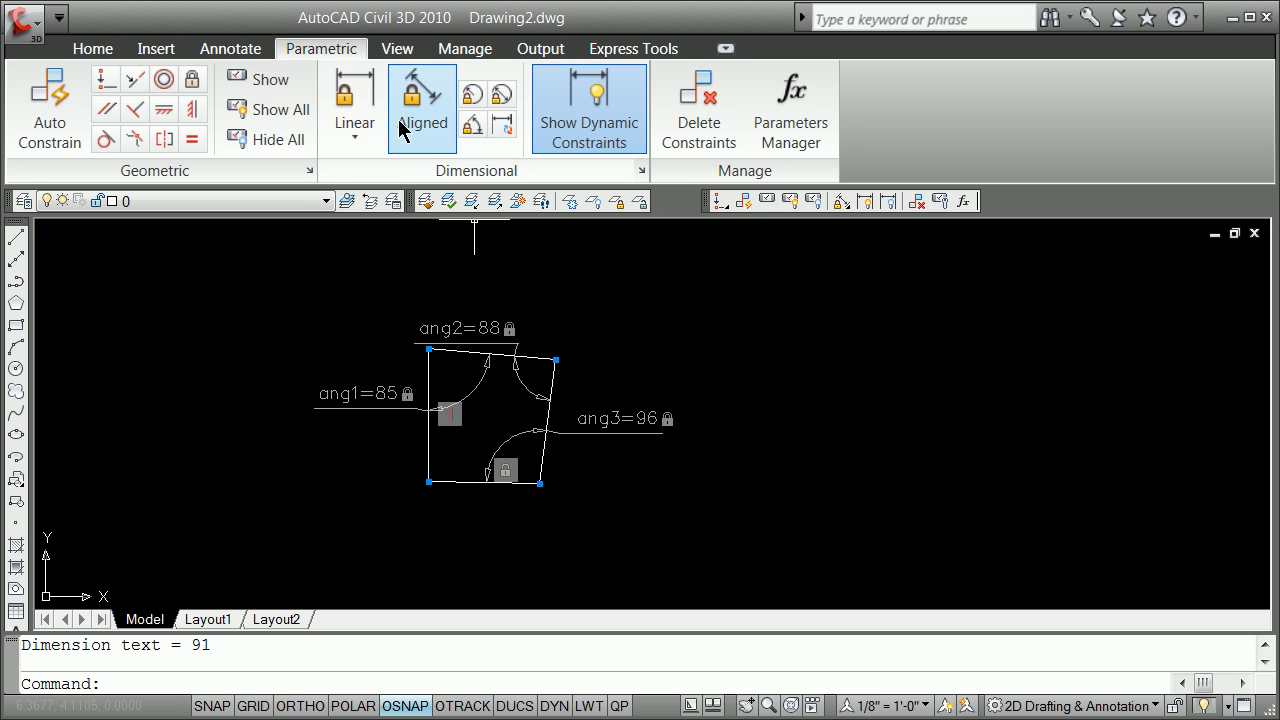
pyautogui.click(346, 100)
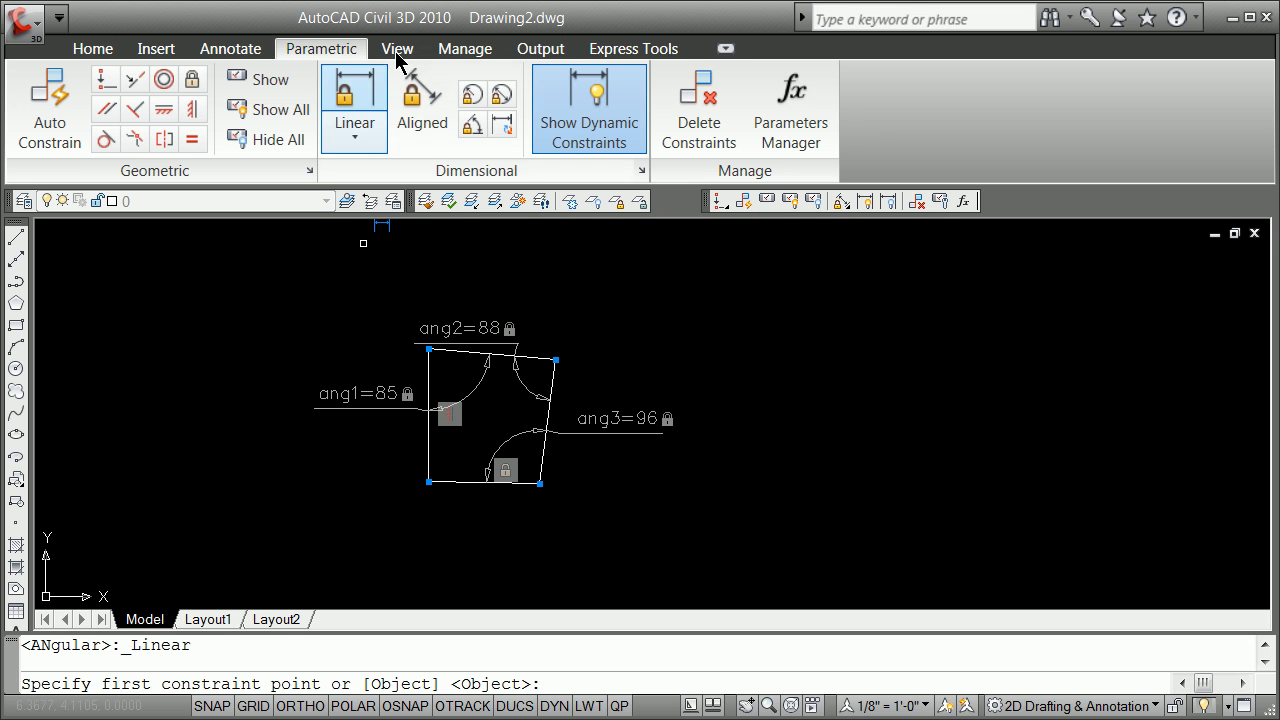
pyautogui.click(431, 106)
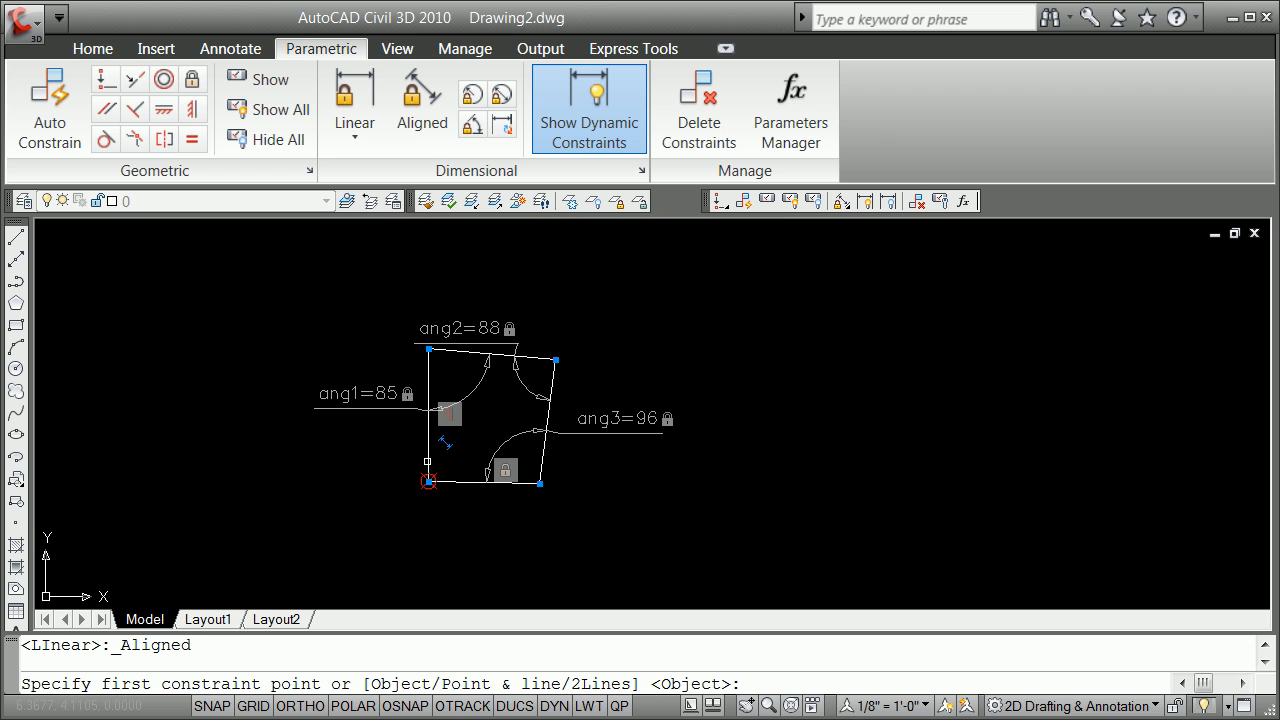
pyautogui.click(427, 463)
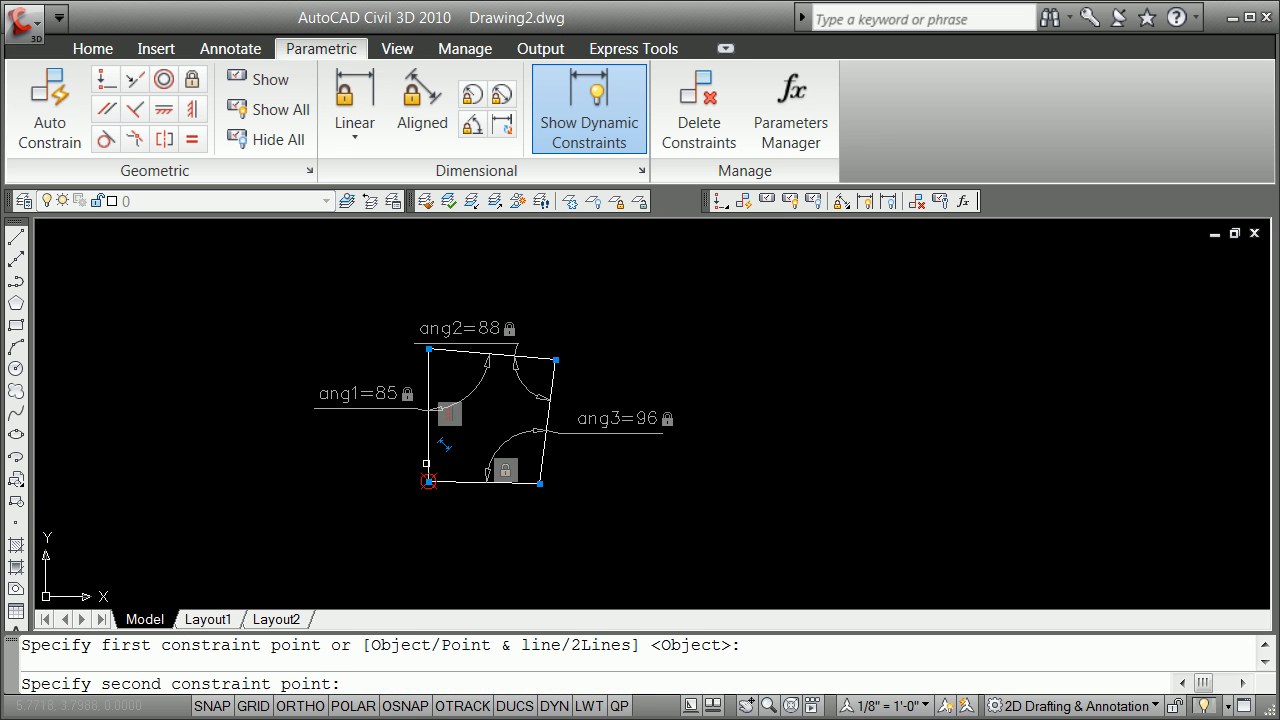
pyautogui.click(429, 358)
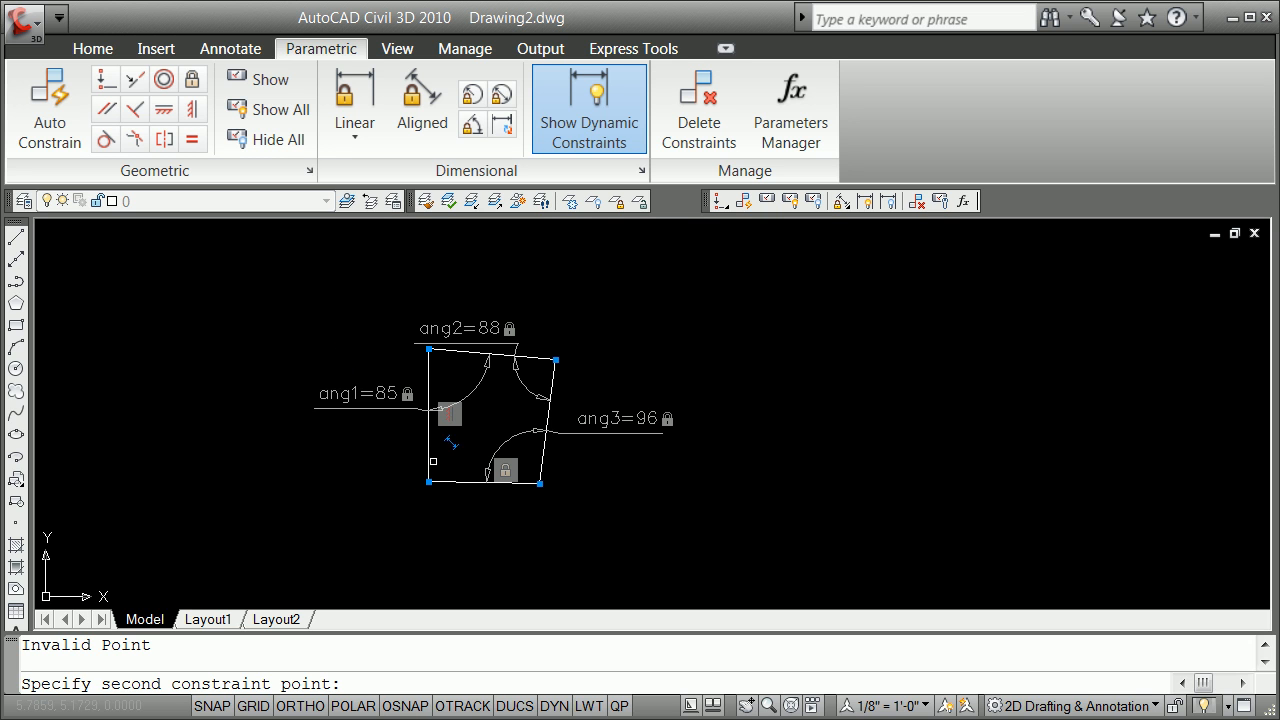
pyautogui.click(408, 463)
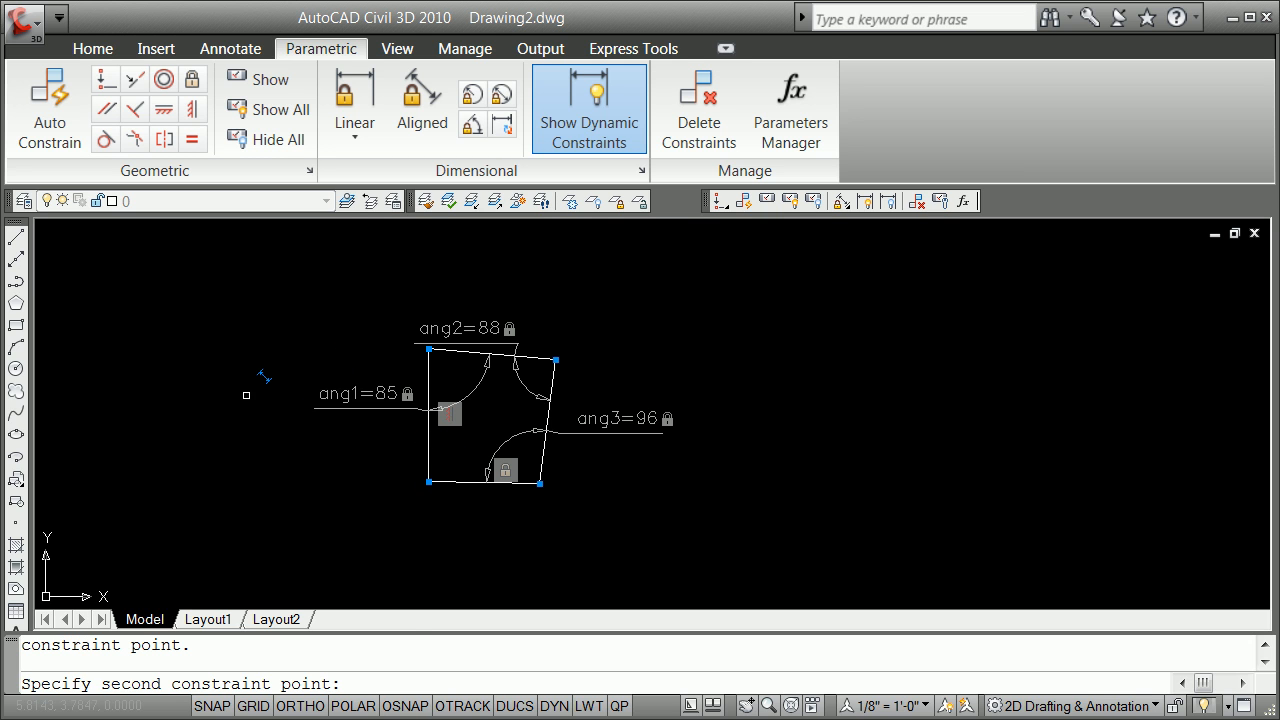
pyautogui.press('Escape')
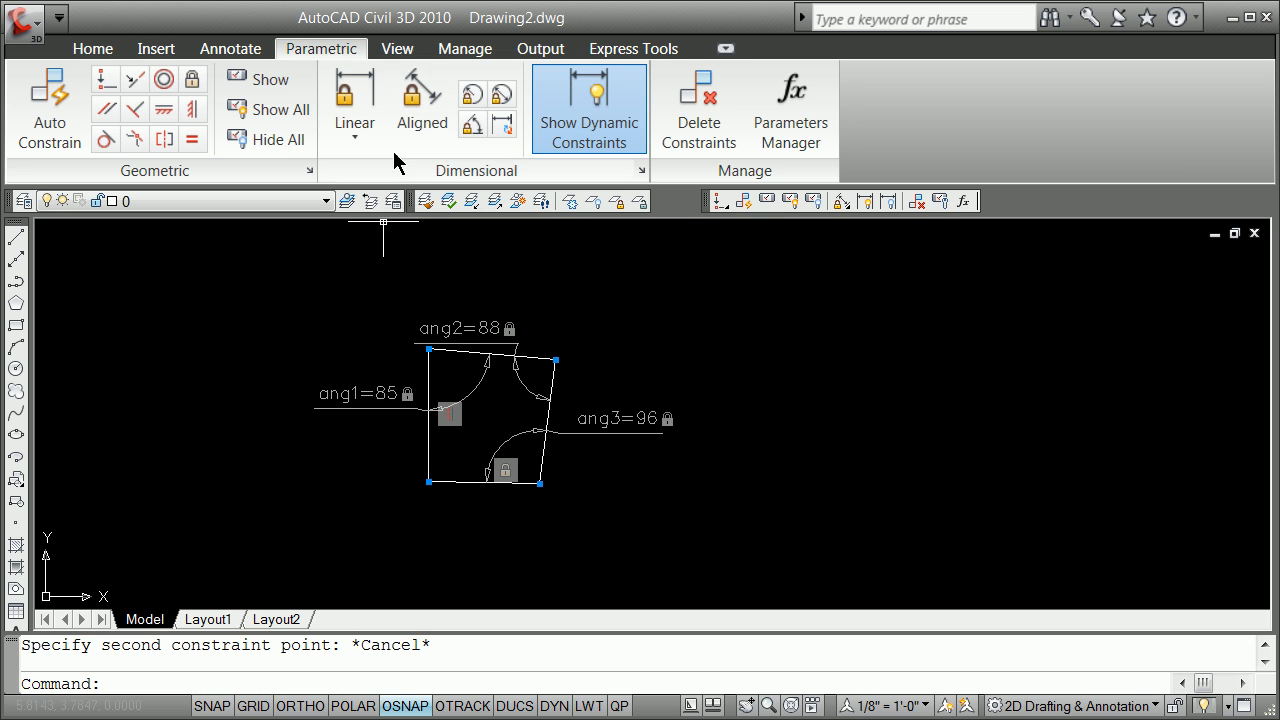
# Add an Aligned dimensional constraint between the left line's upper and lower endpoints, placed outside the outline, accepting the proposed value
pyautogui.click(432, 138)
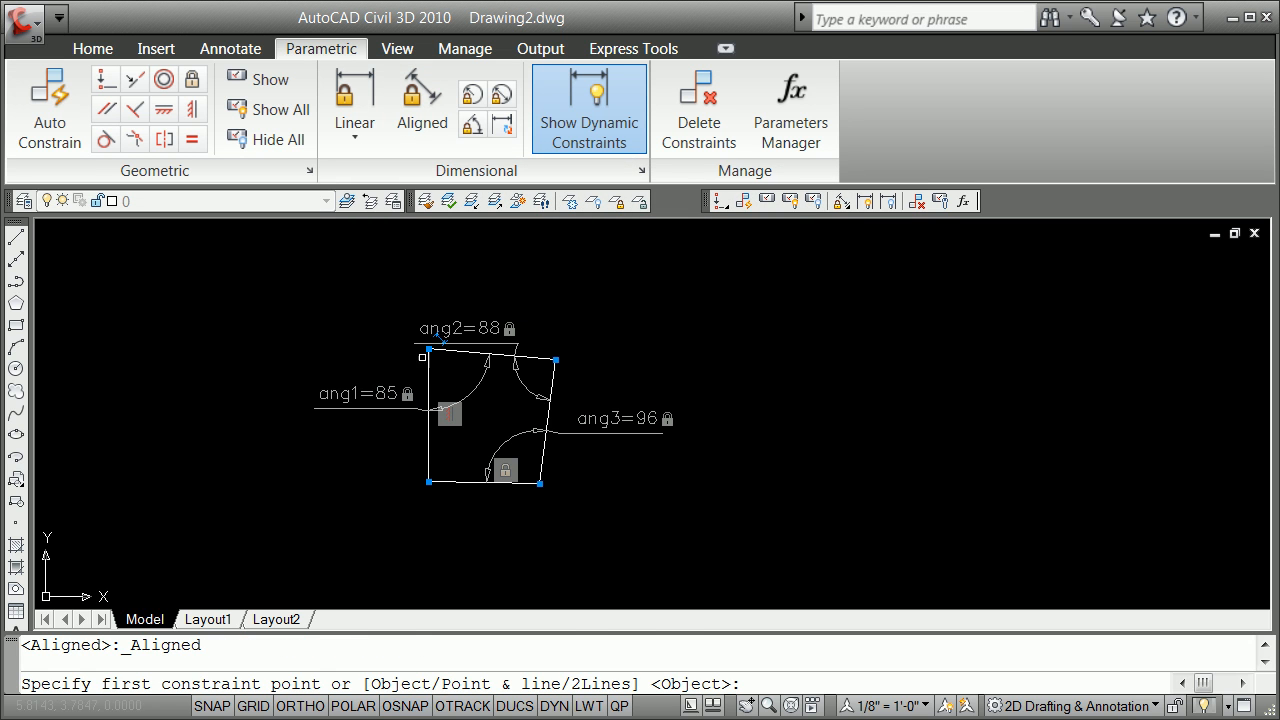
pyautogui.click(428, 349)
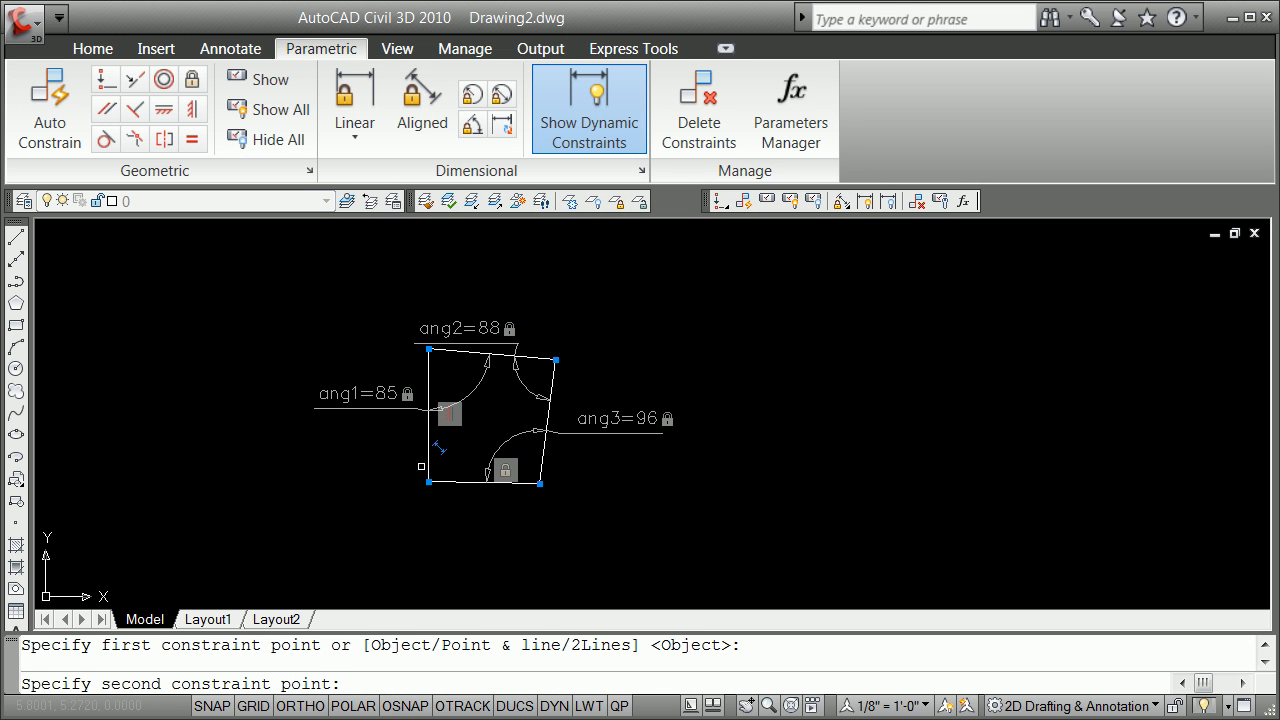
pyautogui.click(428, 481)
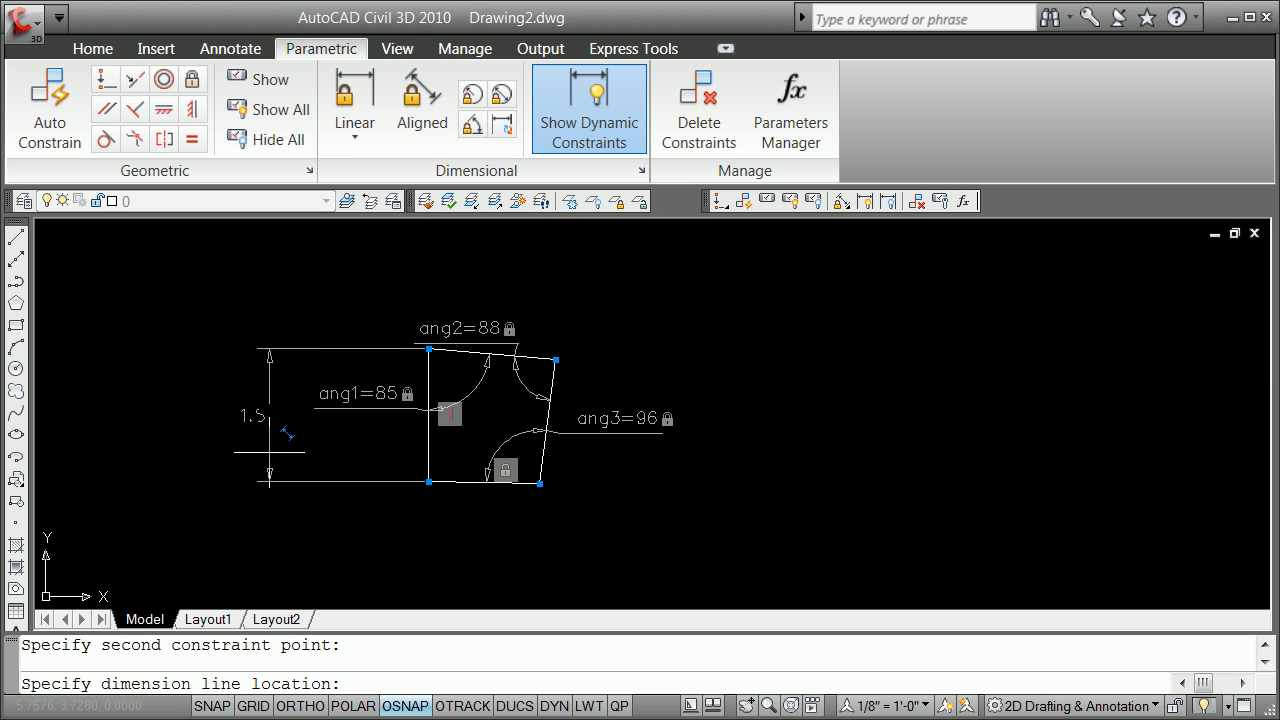
pyautogui.click(272, 464)
pyautogui.press('Return')
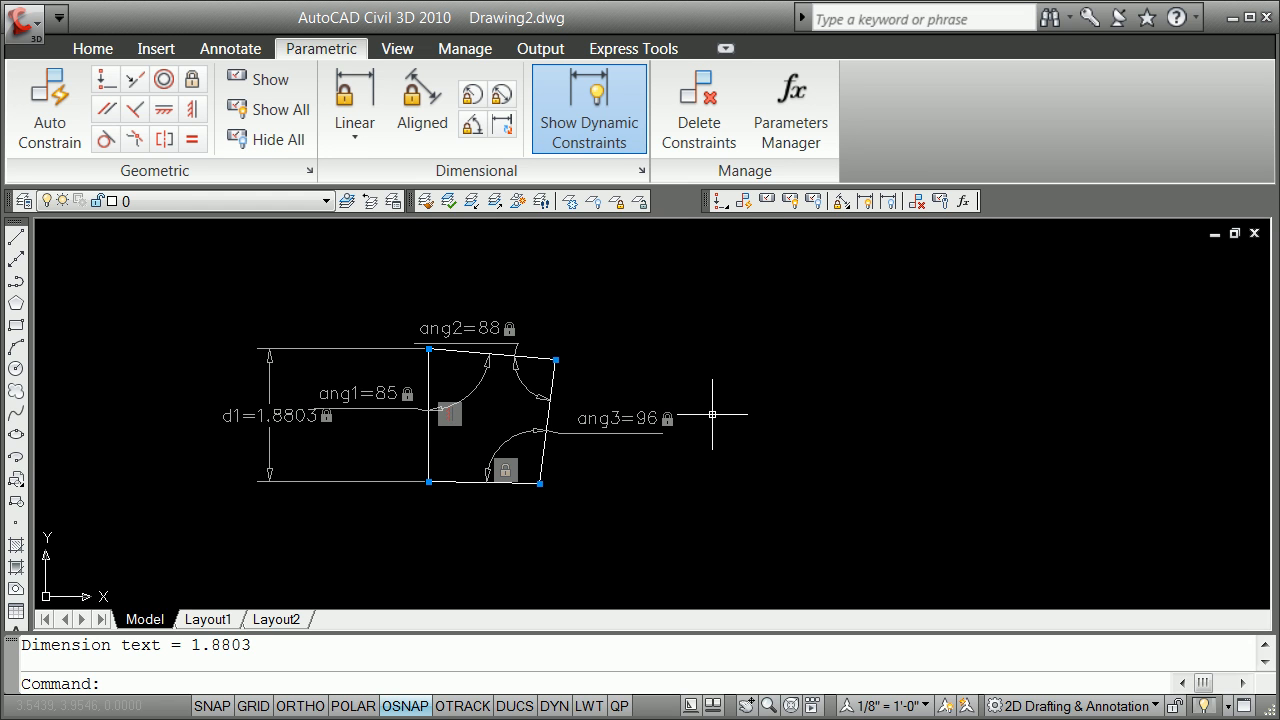
# Open the upper-left angular constraint's value for editing, leave the editor, and show the Parameters Manager
pyautogui.doubleClick(387, 391)
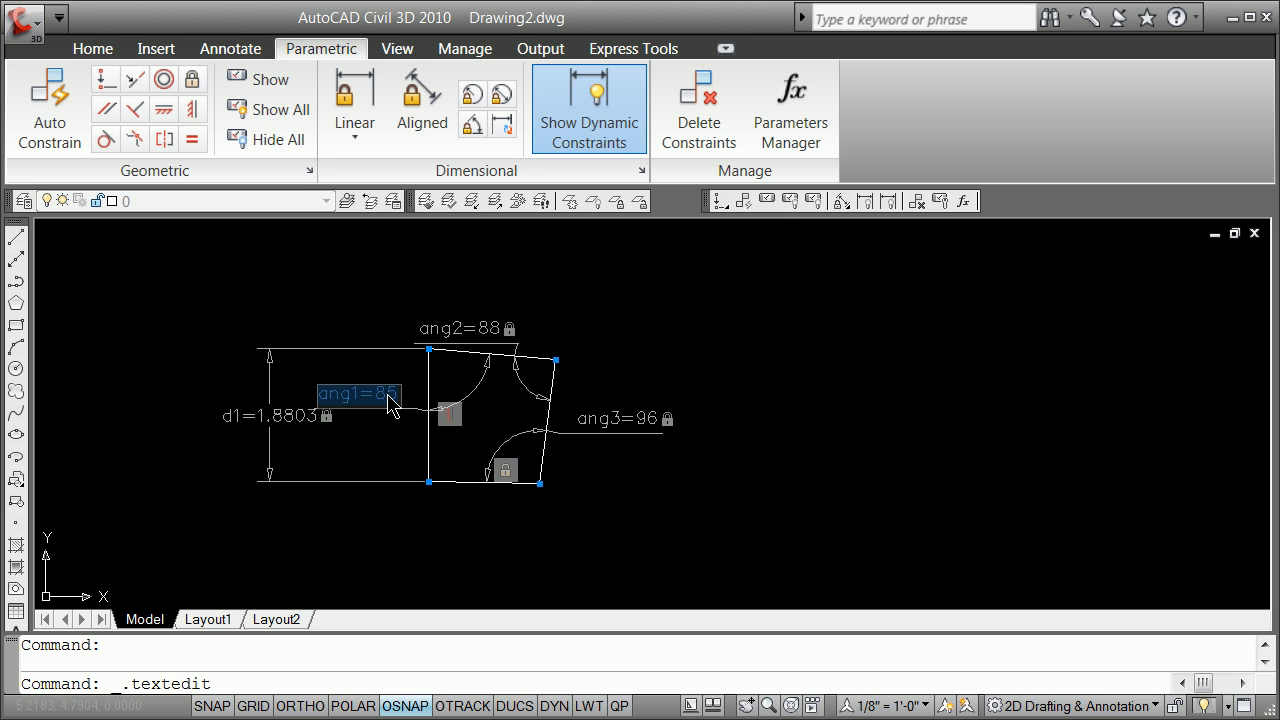
pyautogui.click(377, 295)
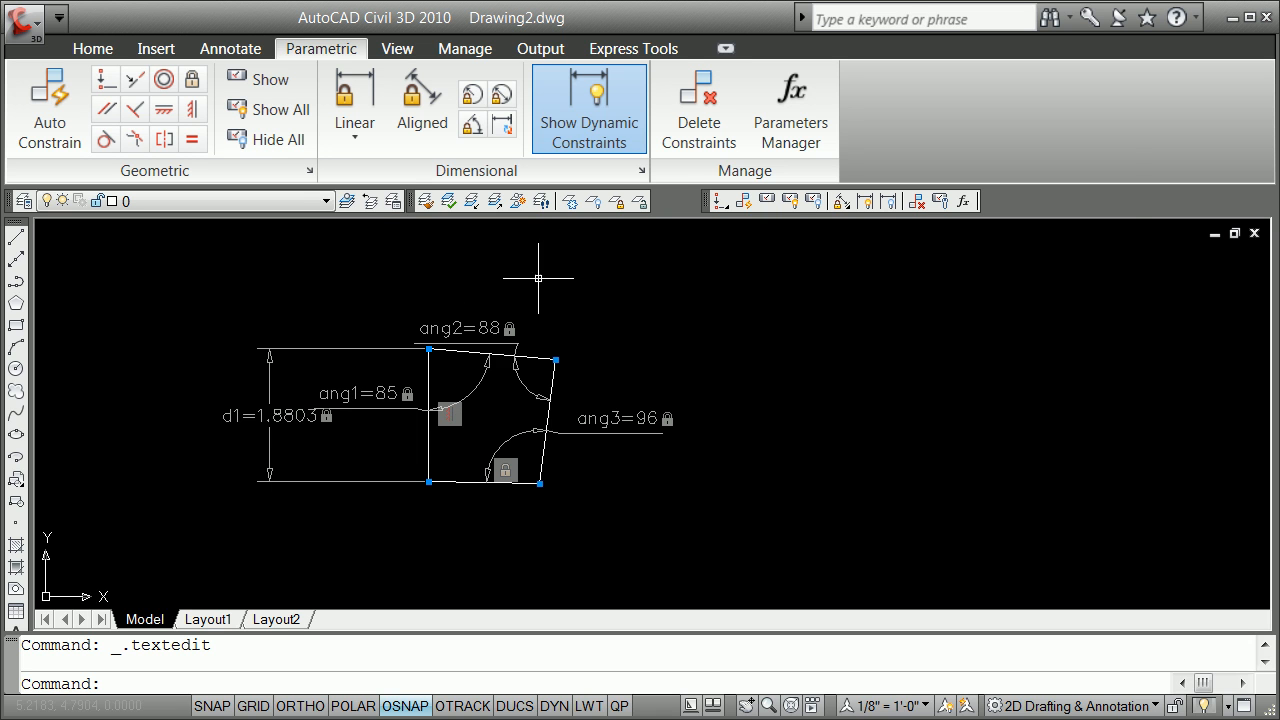
pyautogui.click(789, 114)
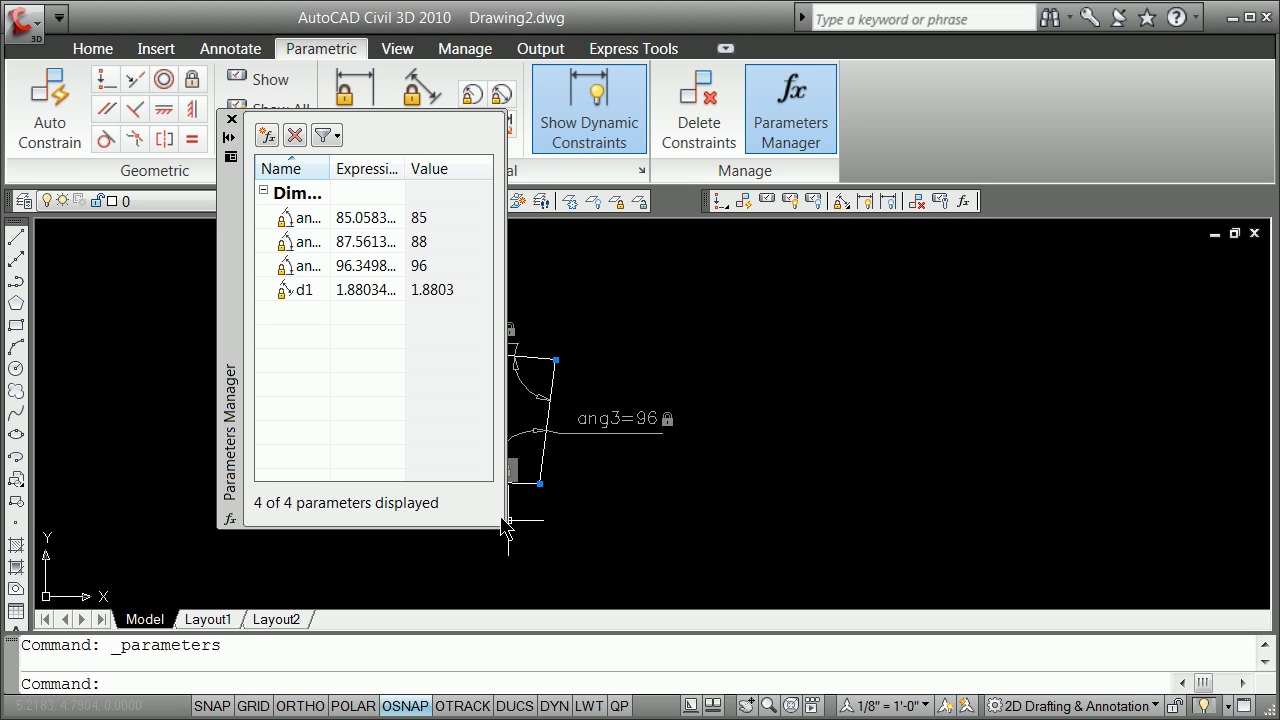
# Widen the Parameters Manager and its Expression column, and set all three angular parameters to 90
pyautogui.moveTo(506, 515); pyautogui.dragTo(646, 498)
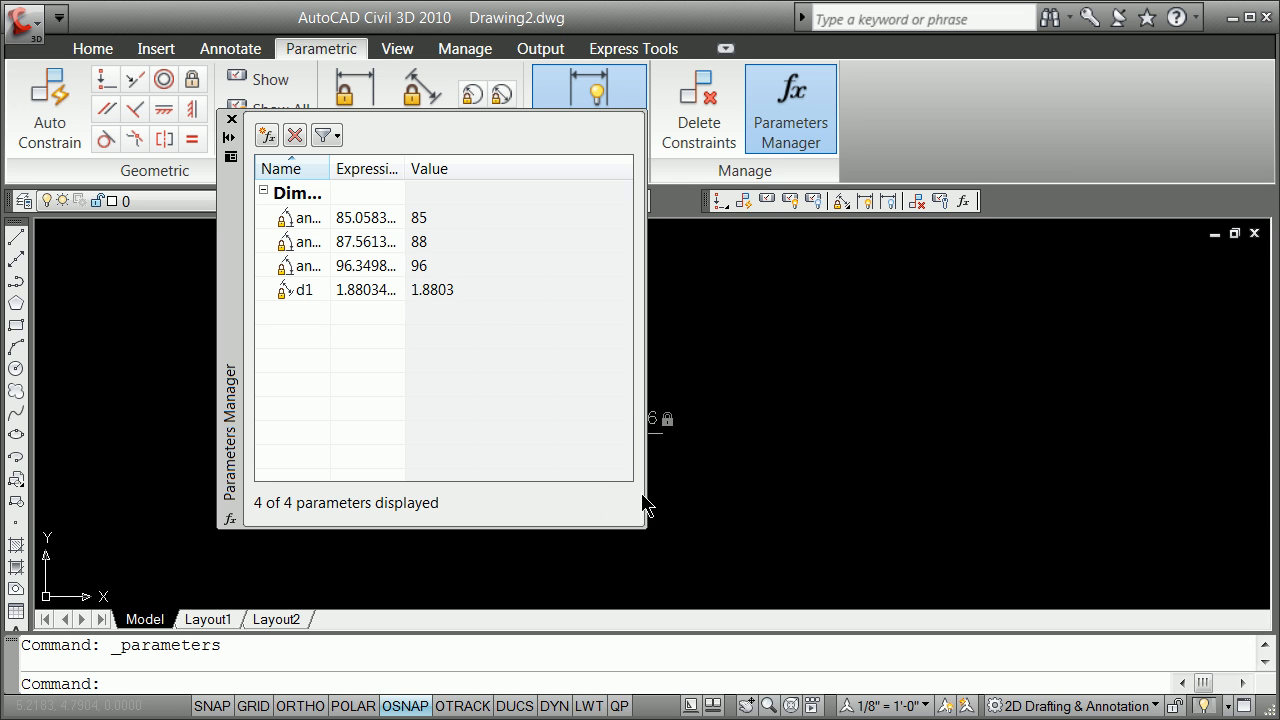
pyautogui.moveTo(405, 168); pyautogui.dragTo(464, 167)
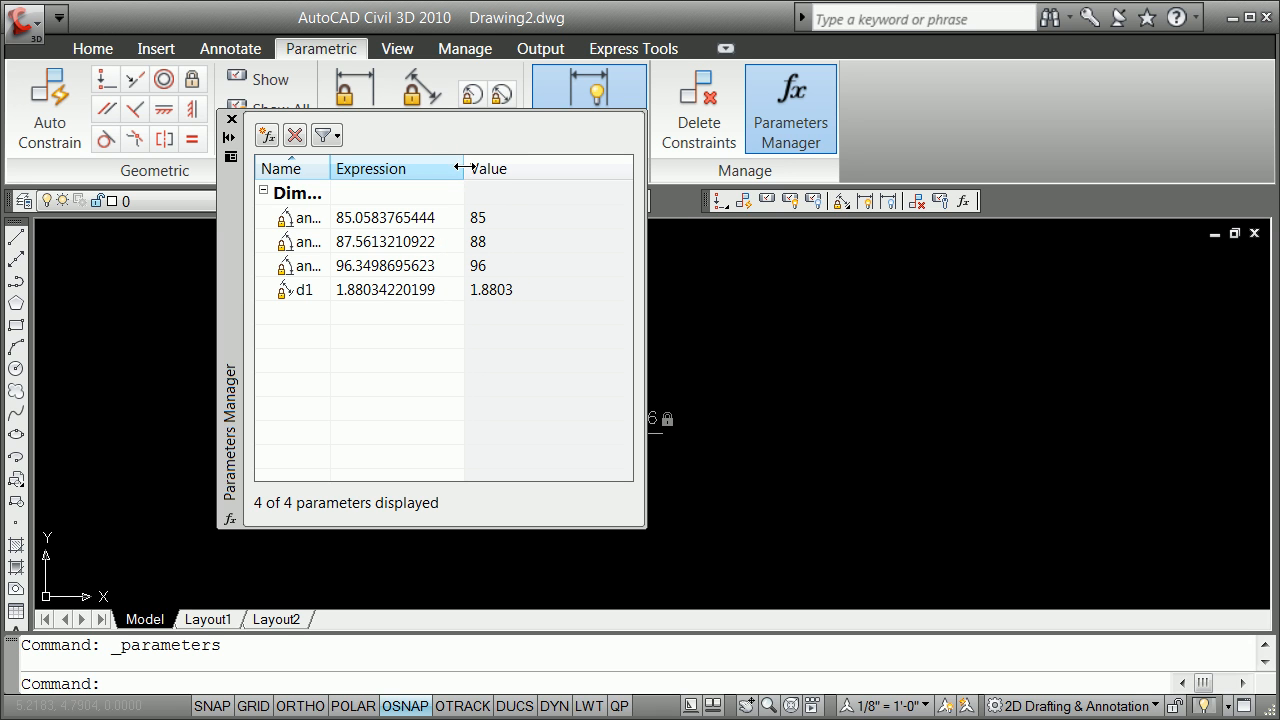
pyautogui.doubleClick(350, 212)
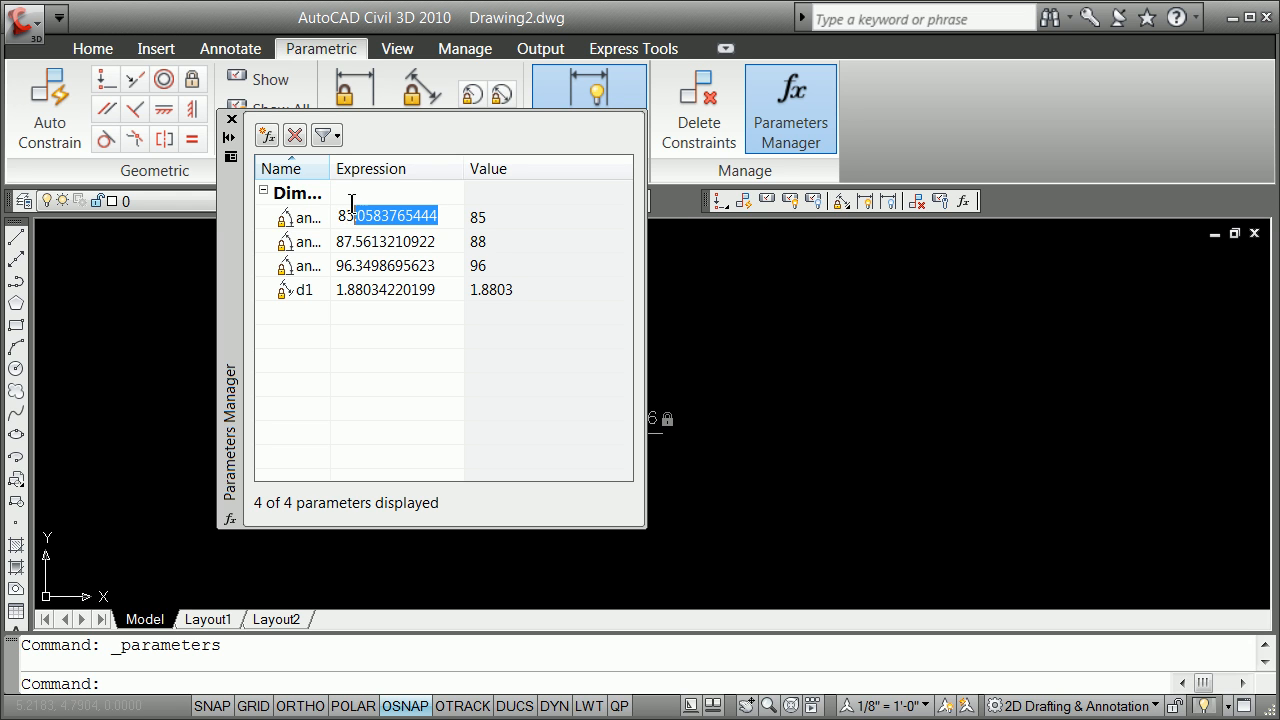
pyautogui.write('0')
pyautogui.doubleClick(379, 241)
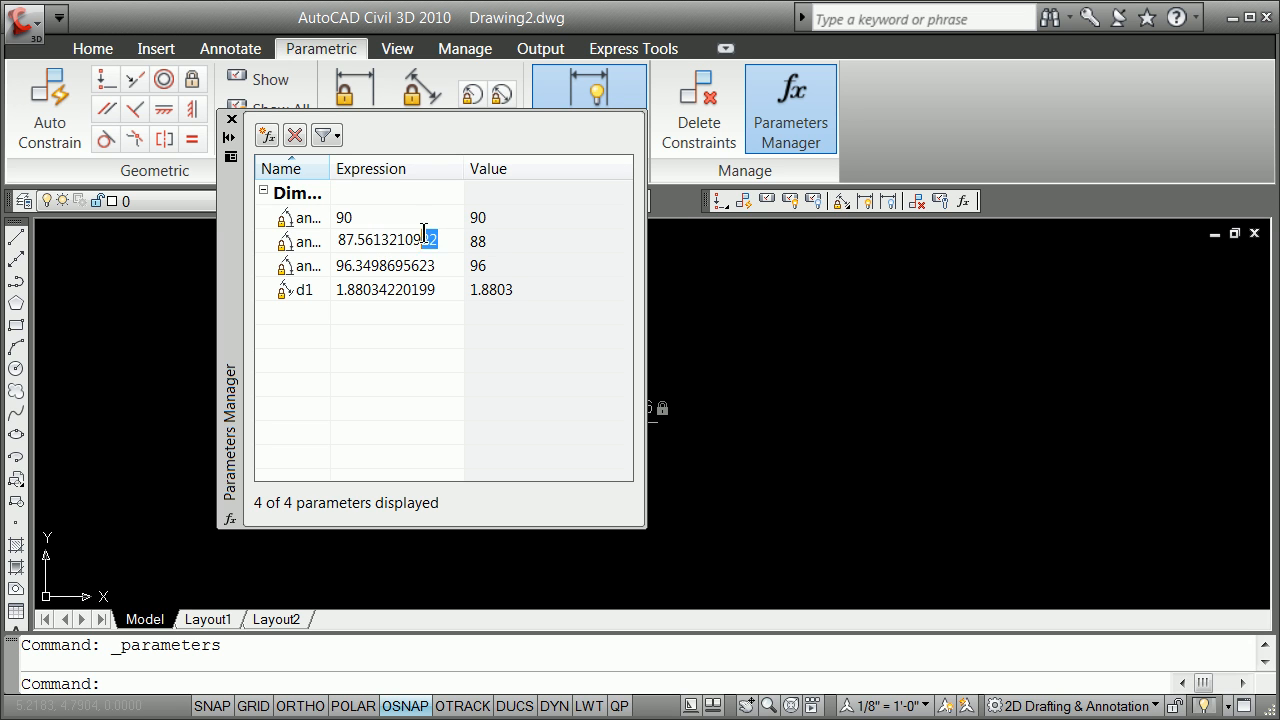
pyautogui.write('90')
pyautogui.doubleClick(383, 263)
pyautogui.click(383, 263)
pyautogui.moveTo(437, 264); pyautogui.dragTo(338, 262)
pyautogui.write('90')
# Set the d1 parameter's expression to 2 and close the Parameters Manager
pyautogui.click(384, 288)
pyautogui.doubleClick(384, 288)
pyautogui.moveTo(438, 288); pyautogui.dragTo(329, 289)
pyautogui.write('2')
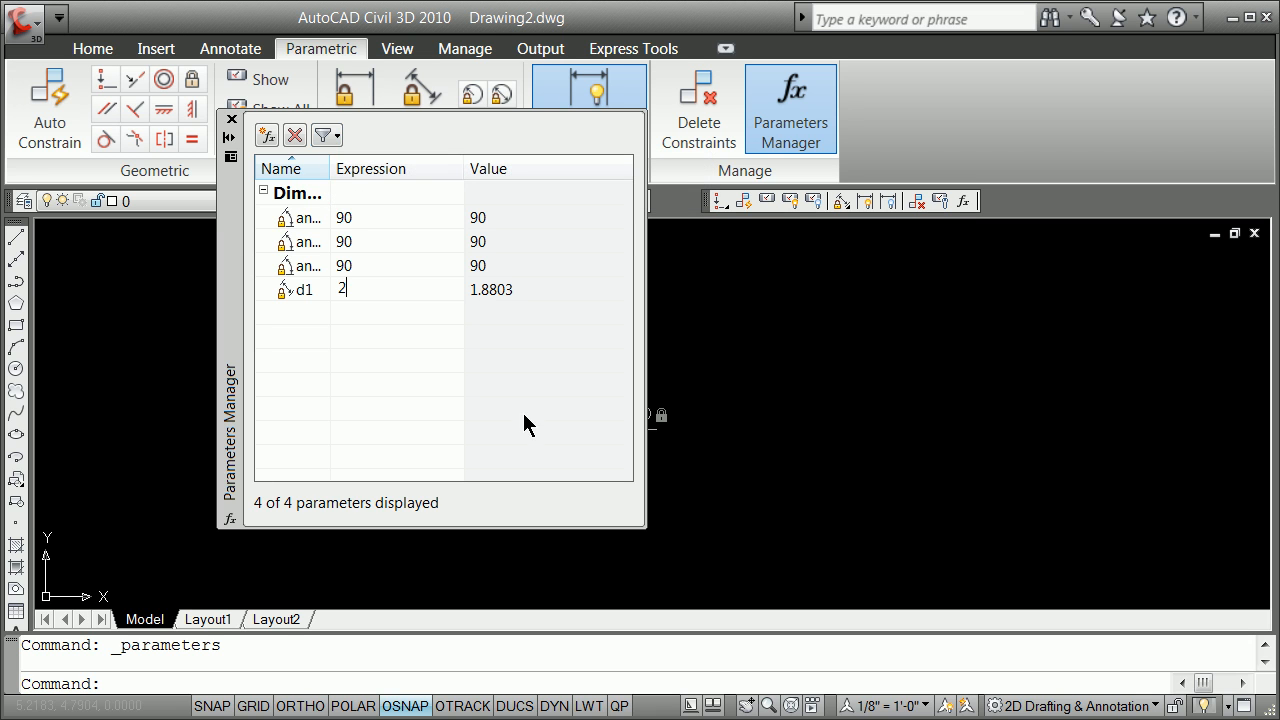
pyautogui.press('Return')
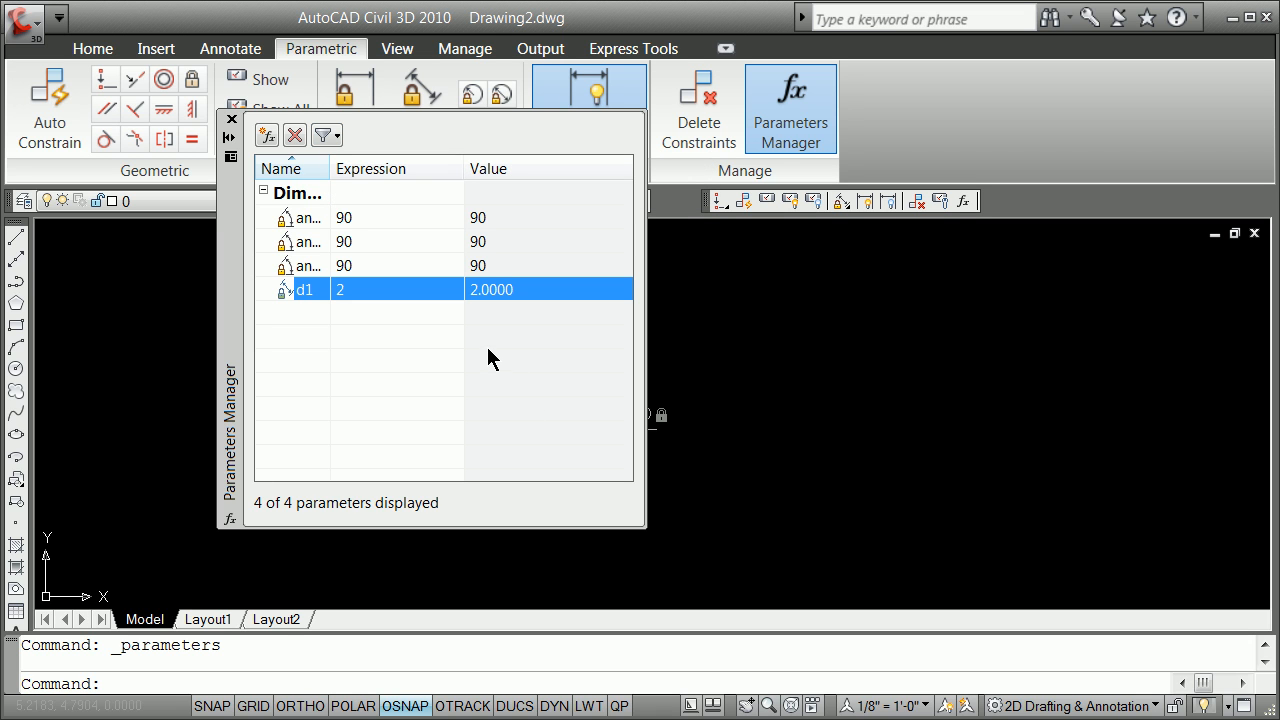
pyautogui.click(232, 121)
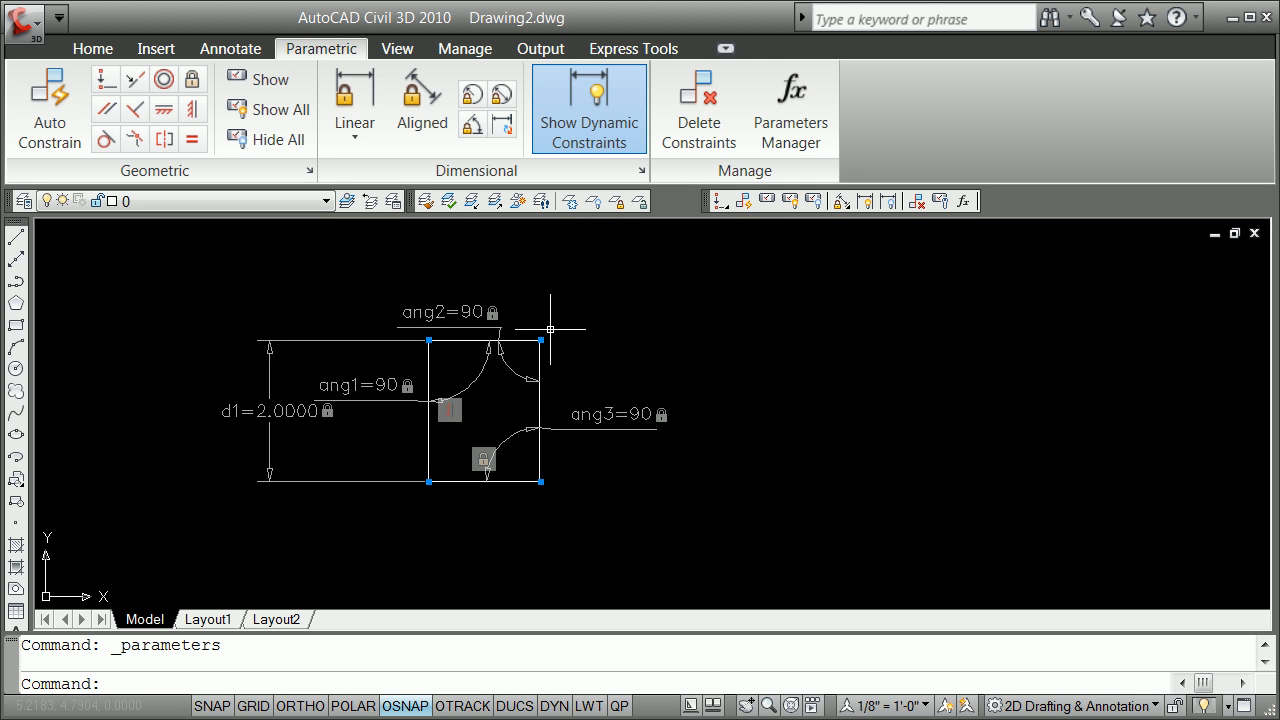
# Edit the d1 dimensional constraint directly in the drawing, setting its value to 3
pyautogui.click(277, 411)
pyautogui.doubleClick(280, 412)
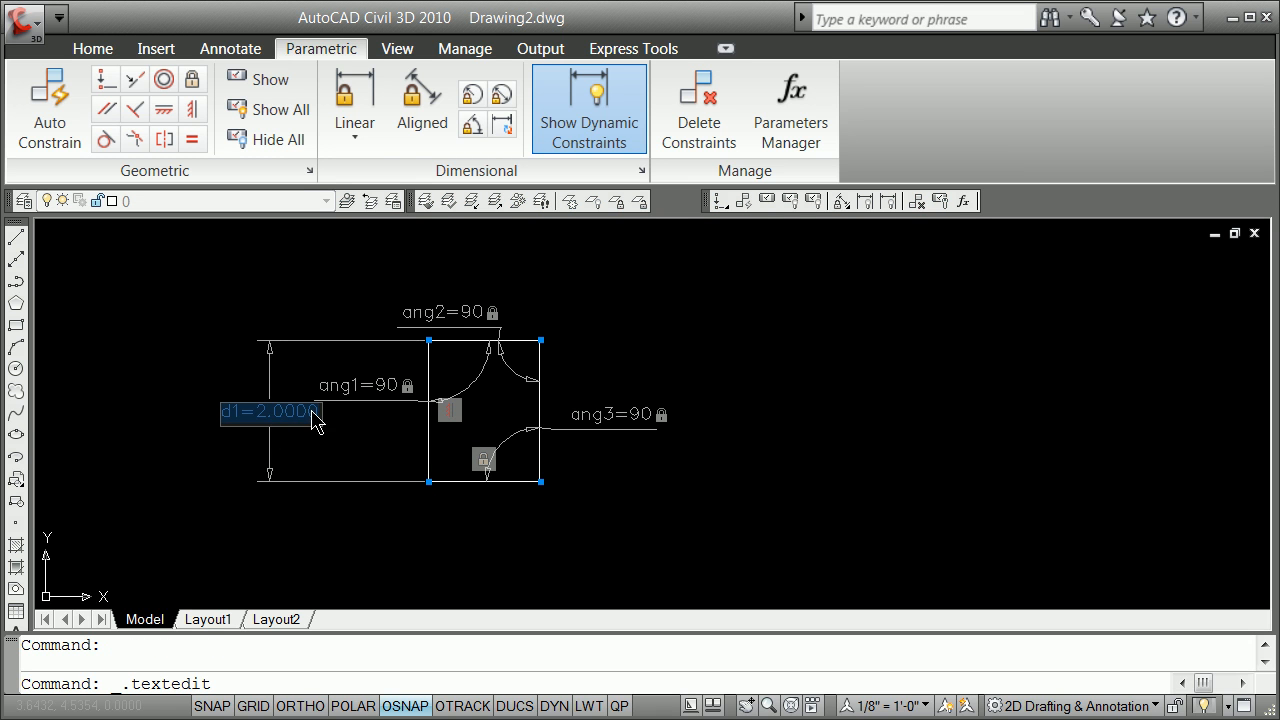
pyautogui.moveTo(257, 412); pyautogui.dragTo(310, 413)
pyautogui.write('3')
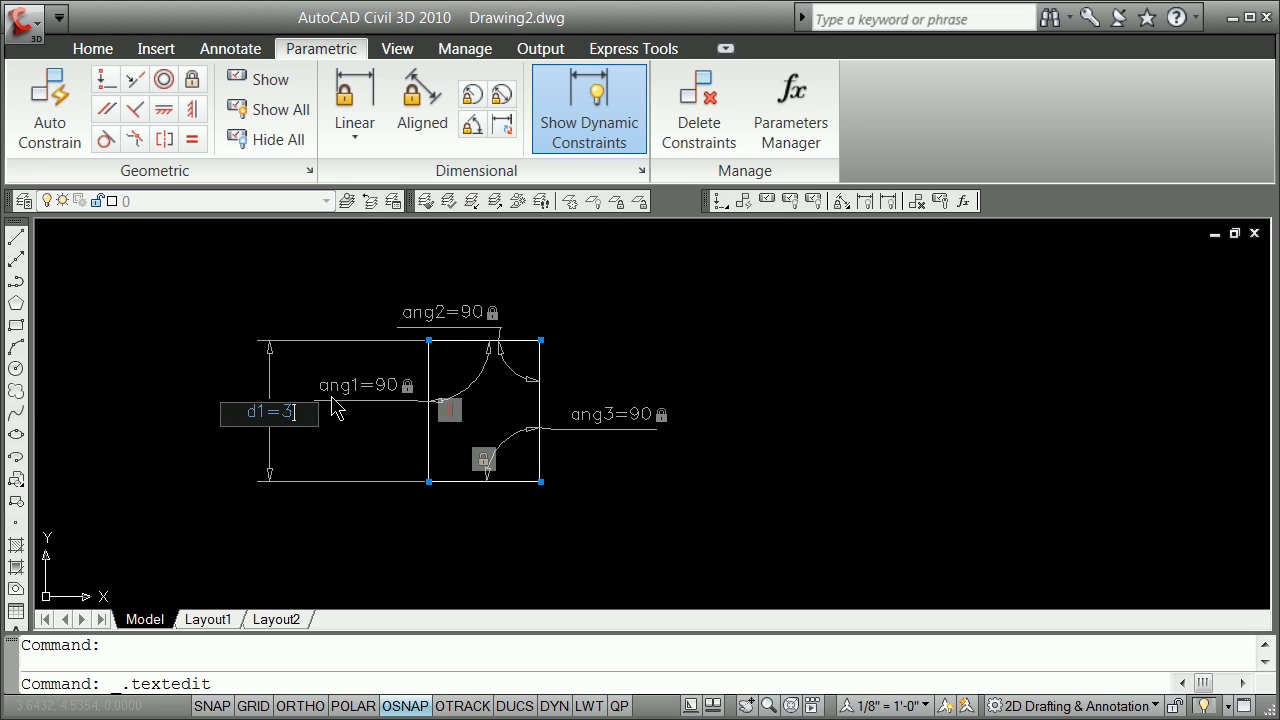
pyautogui.press('Return')
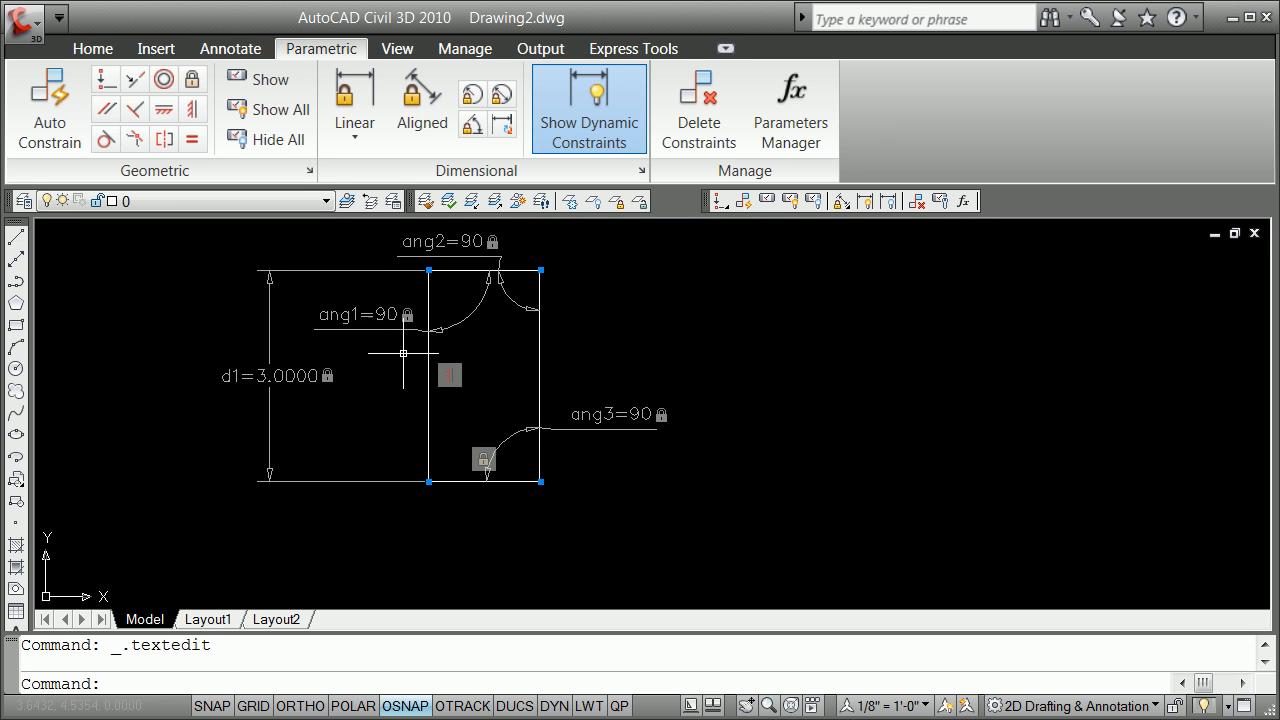
# Apply an Equal geometric constraint between the outline's top line and left line
pyautogui.click(192, 143)
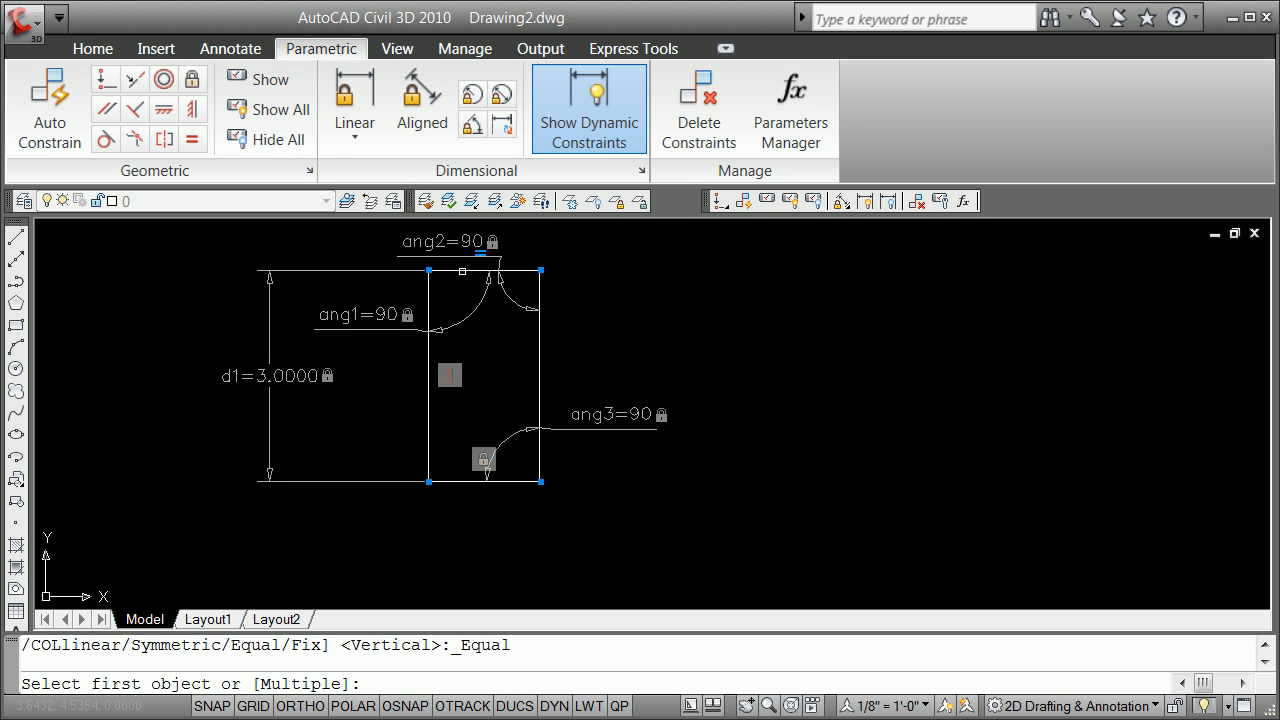
pyautogui.click(462, 271)
pyautogui.click(430, 290)
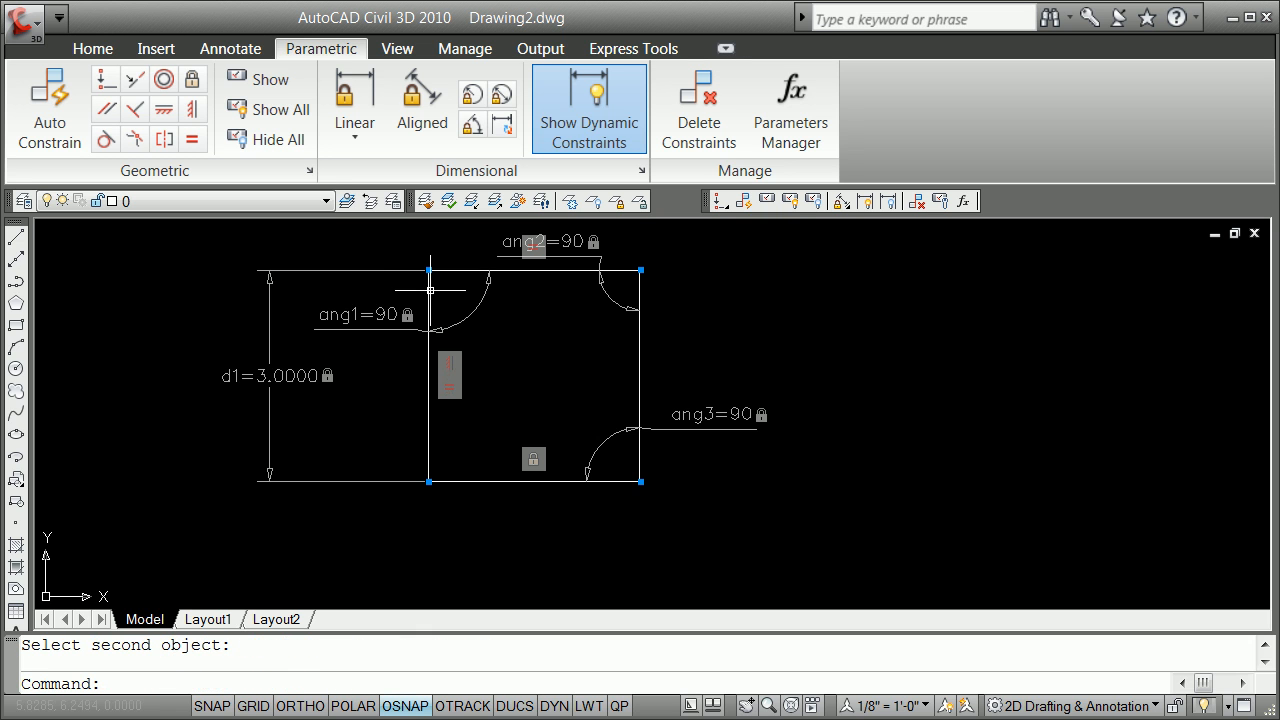
pyautogui.click(180, 138)
pyautogui.click(648, 322)
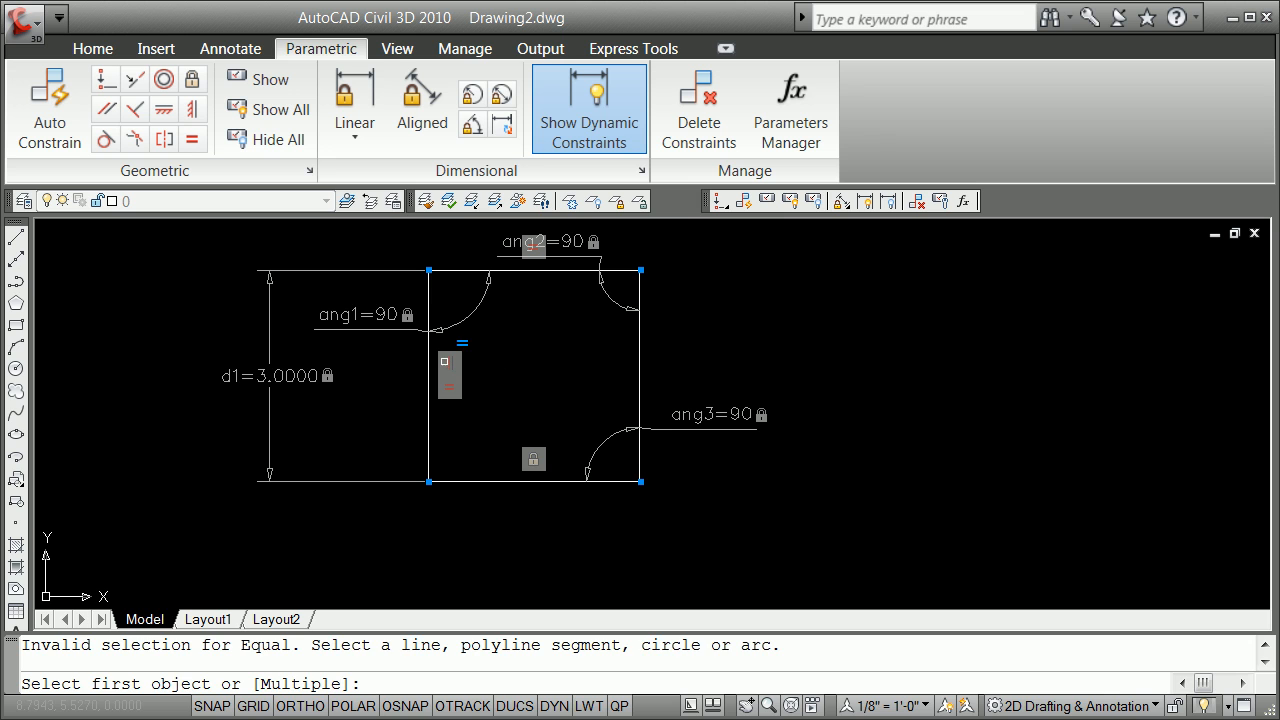
pyautogui.click(430, 360)
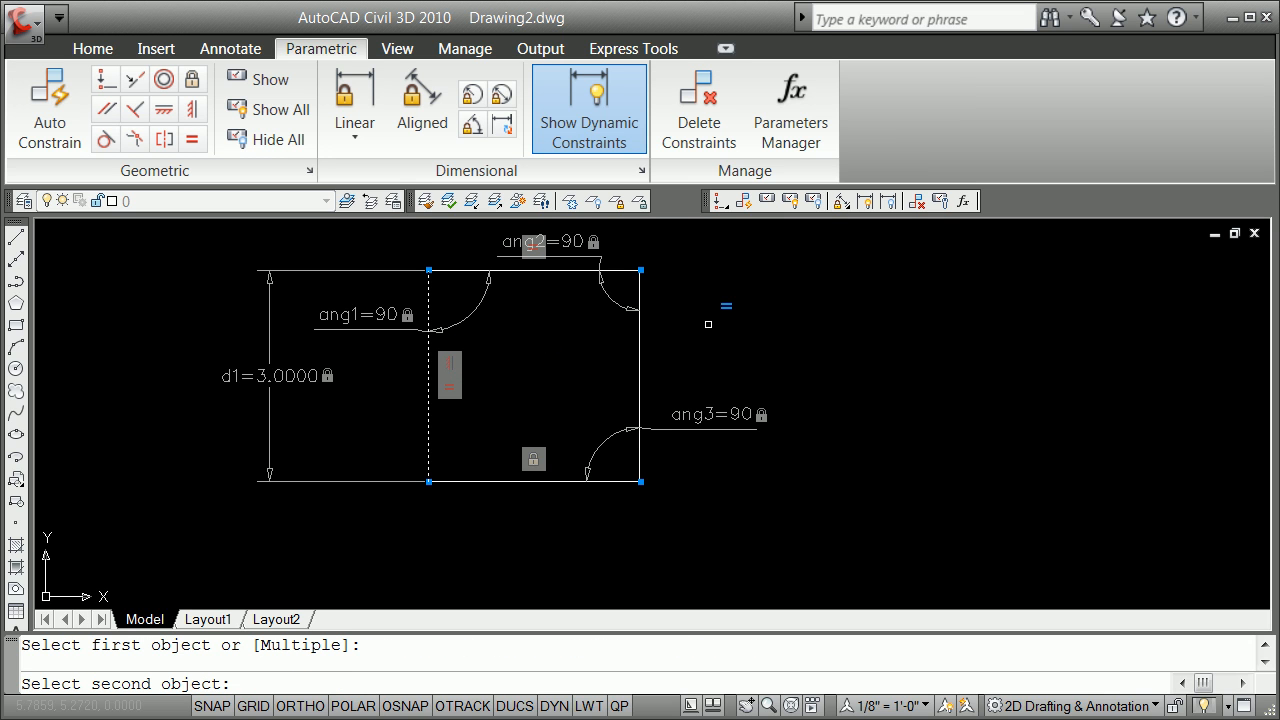
pyautogui.press('Escape')
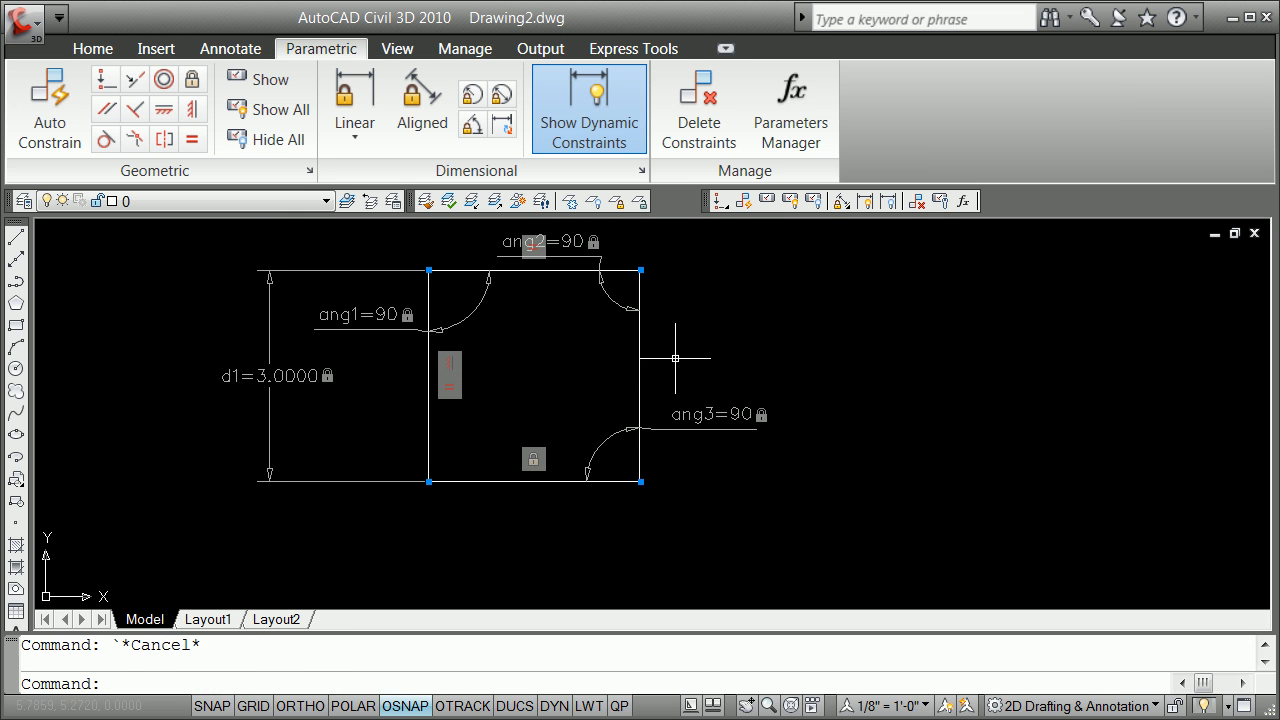
# Try to apply an Equal constraint between the outline's right and left lines, and cancel the command
pyautogui.click(192, 139)
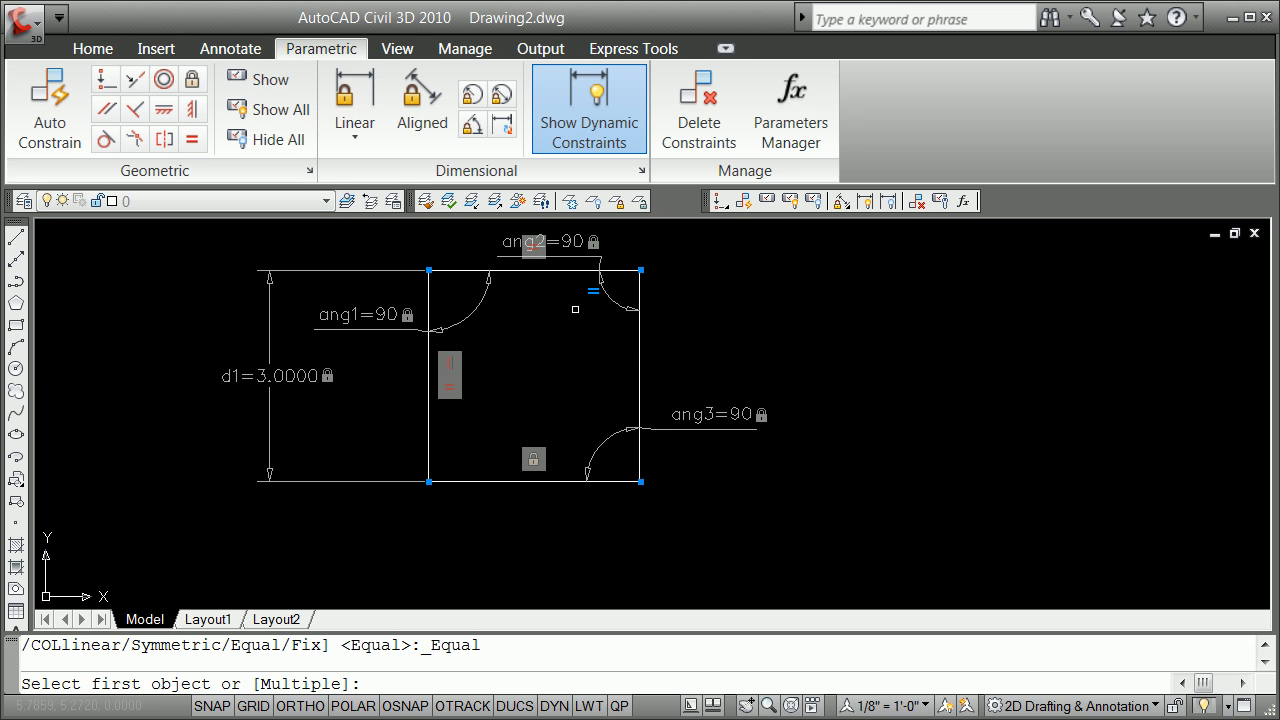
pyautogui.click(638, 347)
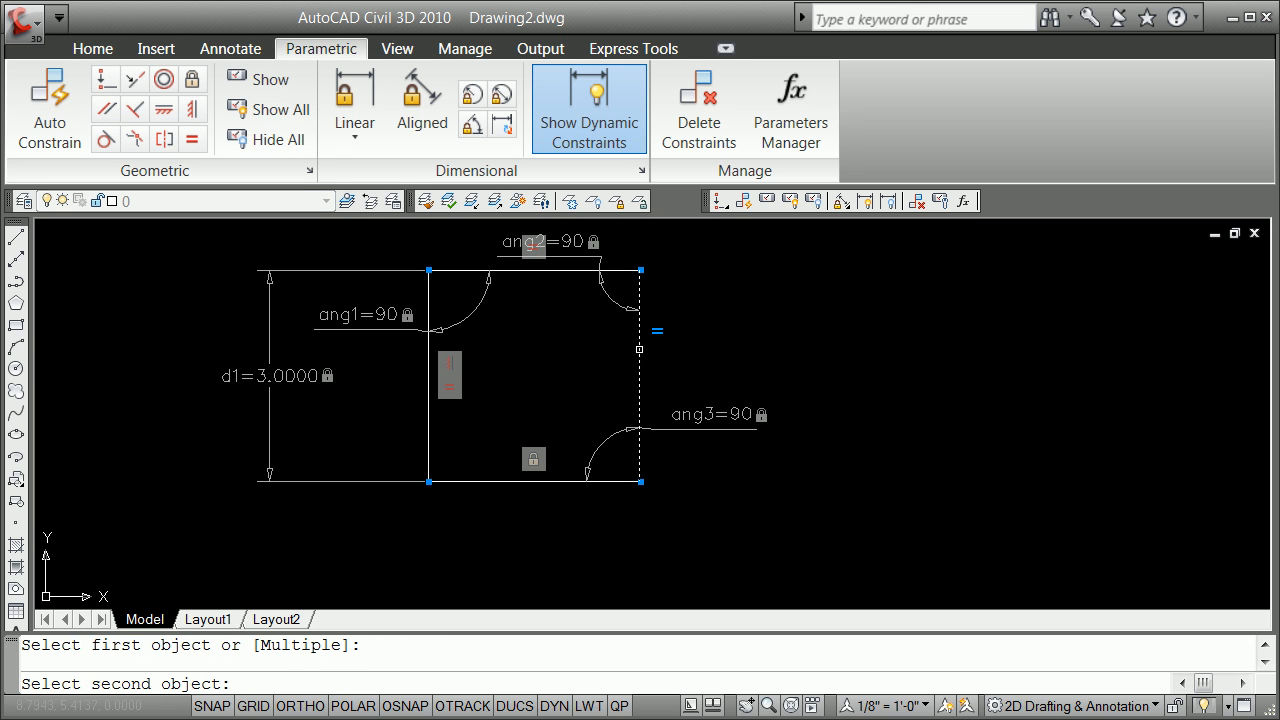
pyautogui.click(428, 351)
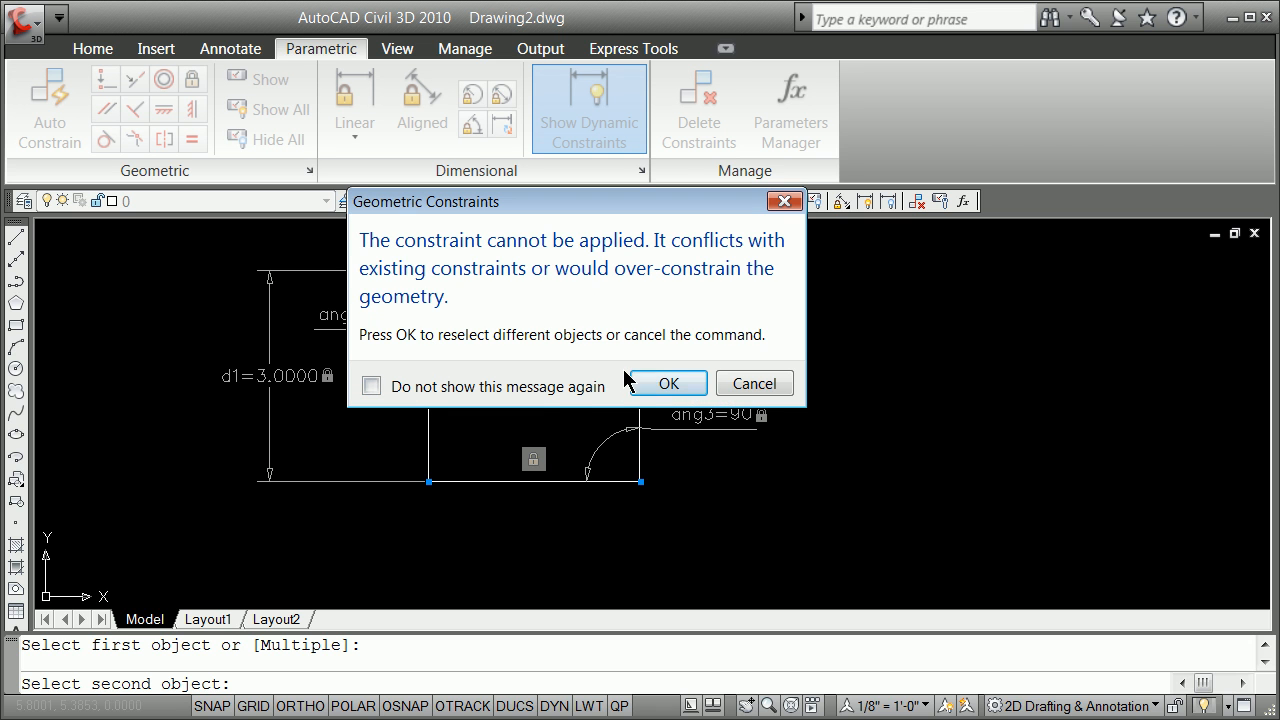
pyautogui.click(752, 384)
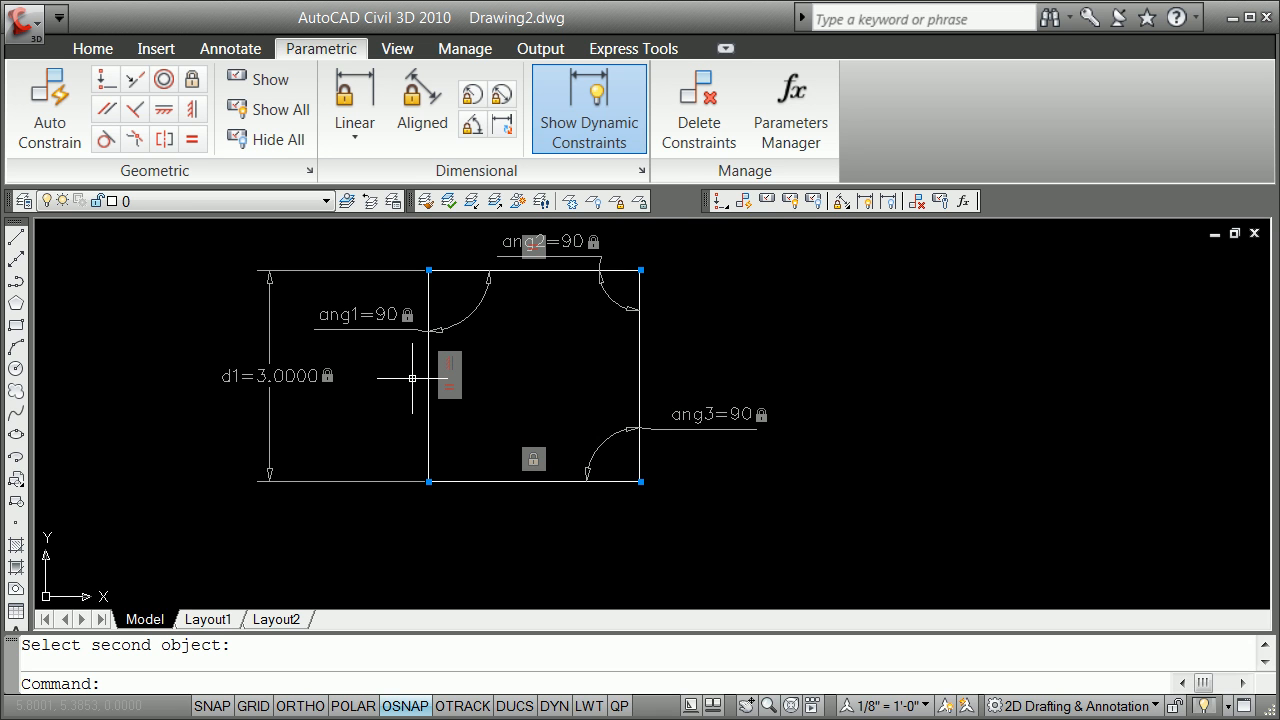
# Review the angular and d1 parameters in the Parameters Manager and close it
pyautogui.click(790, 144)
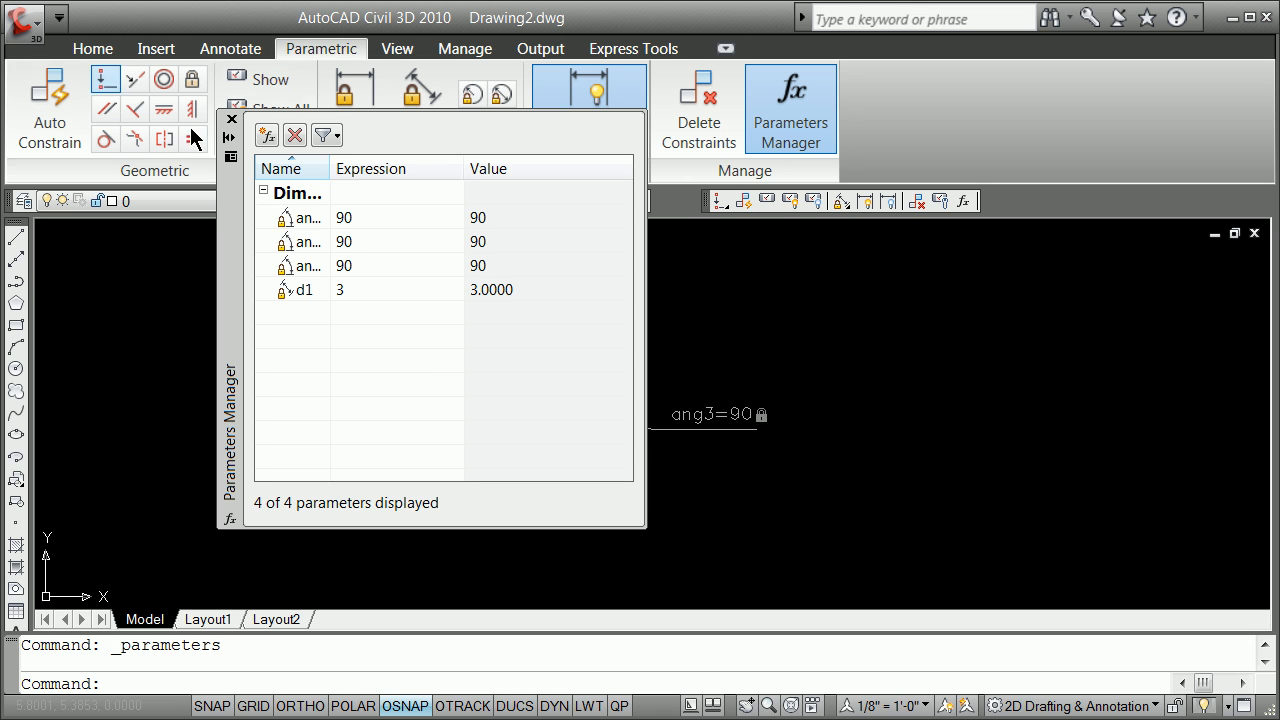
pyautogui.click(231, 121)
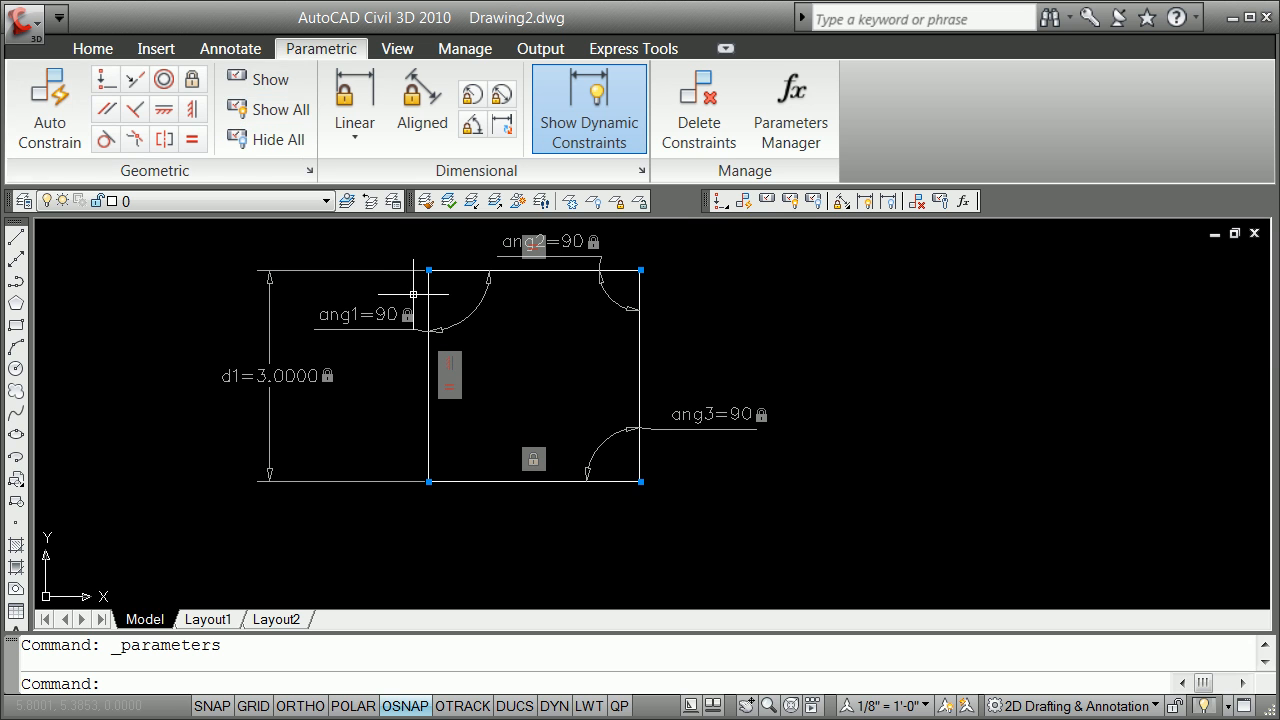
# Hide all geometric constraint markers in the drawing and show them all again
pyautogui.scroll(-2, 497, 293)
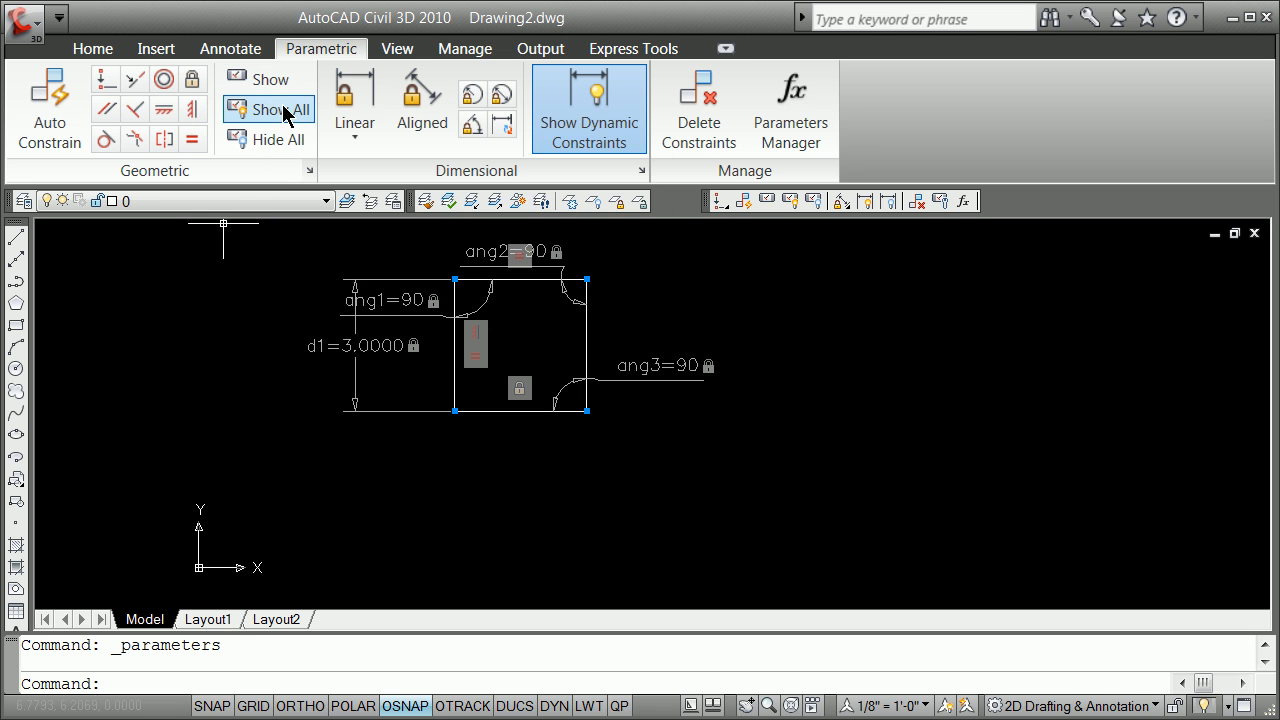
pyautogui.click(284, 139)
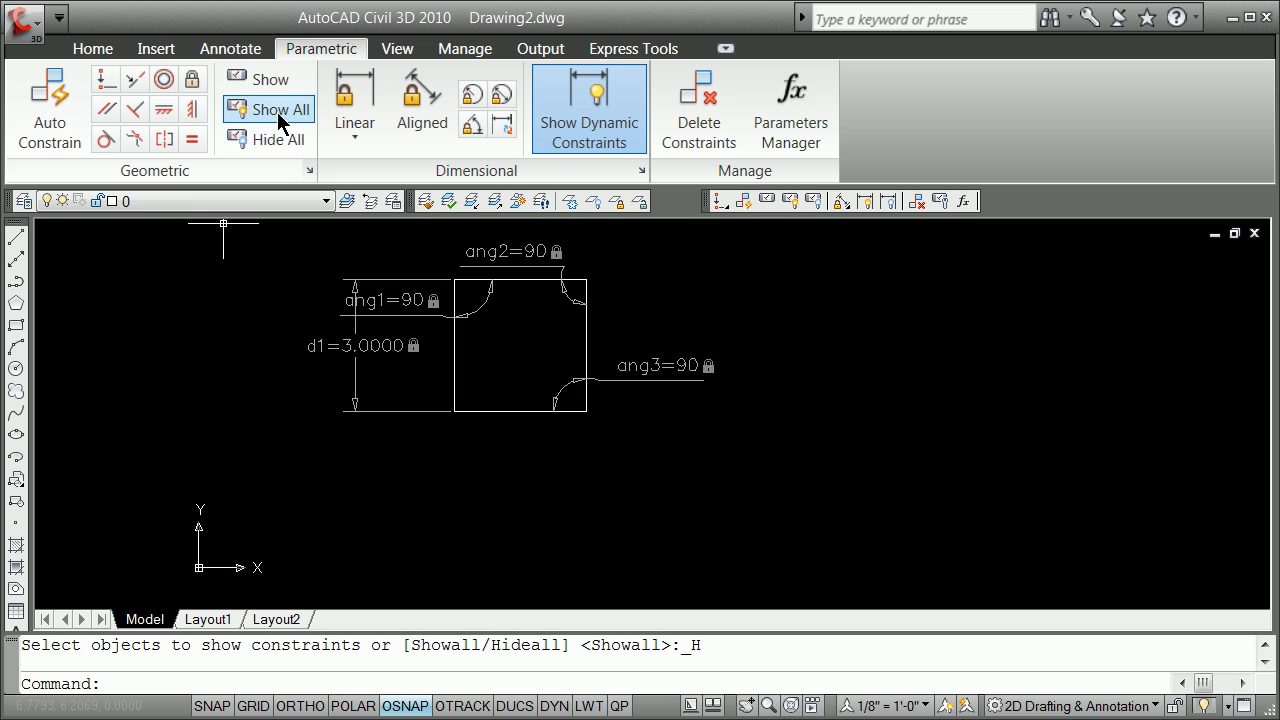
pyautogui.click(281, 119)
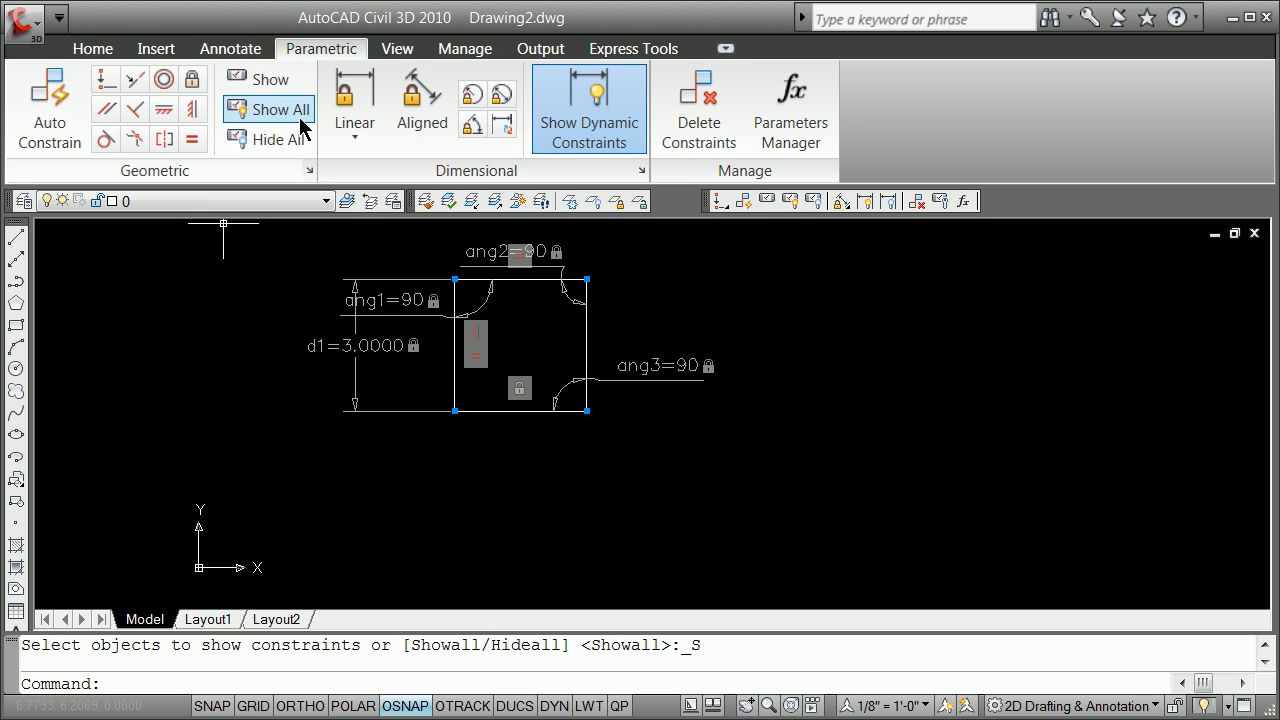
pyautogui.click(350, 138)
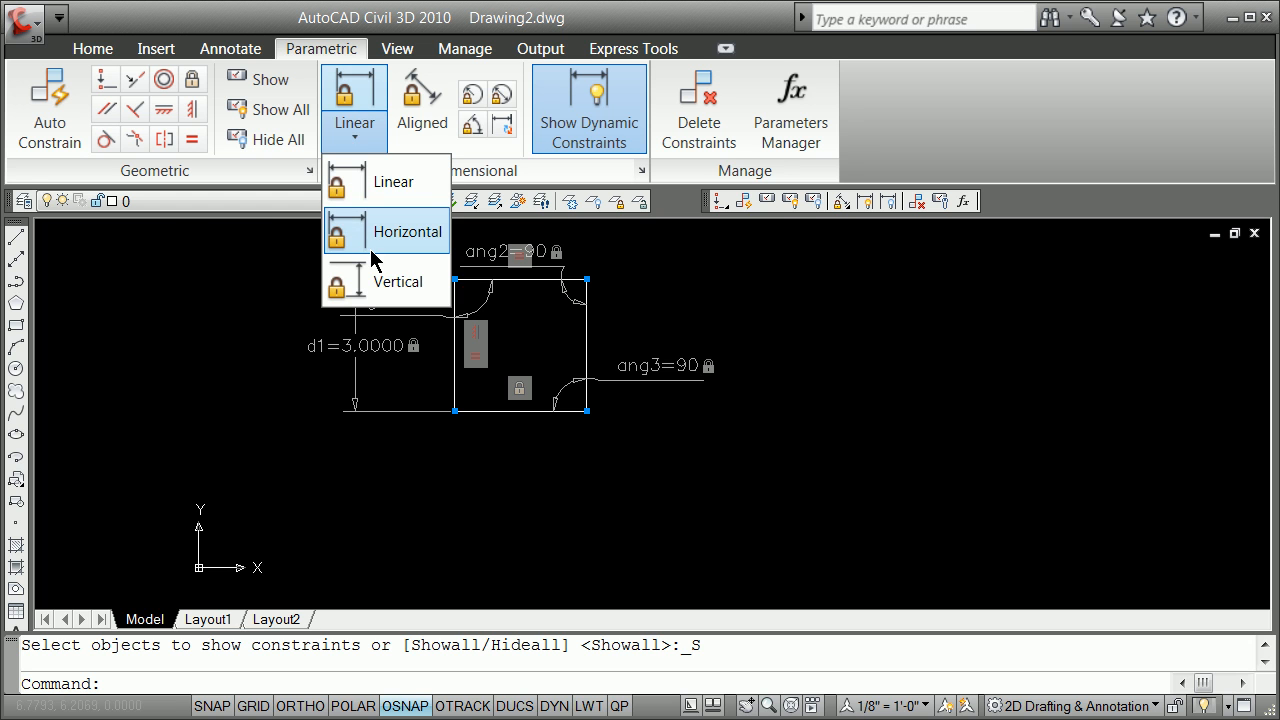
pyautogui.click(348, 89)
pyautogui.click(348, 89)
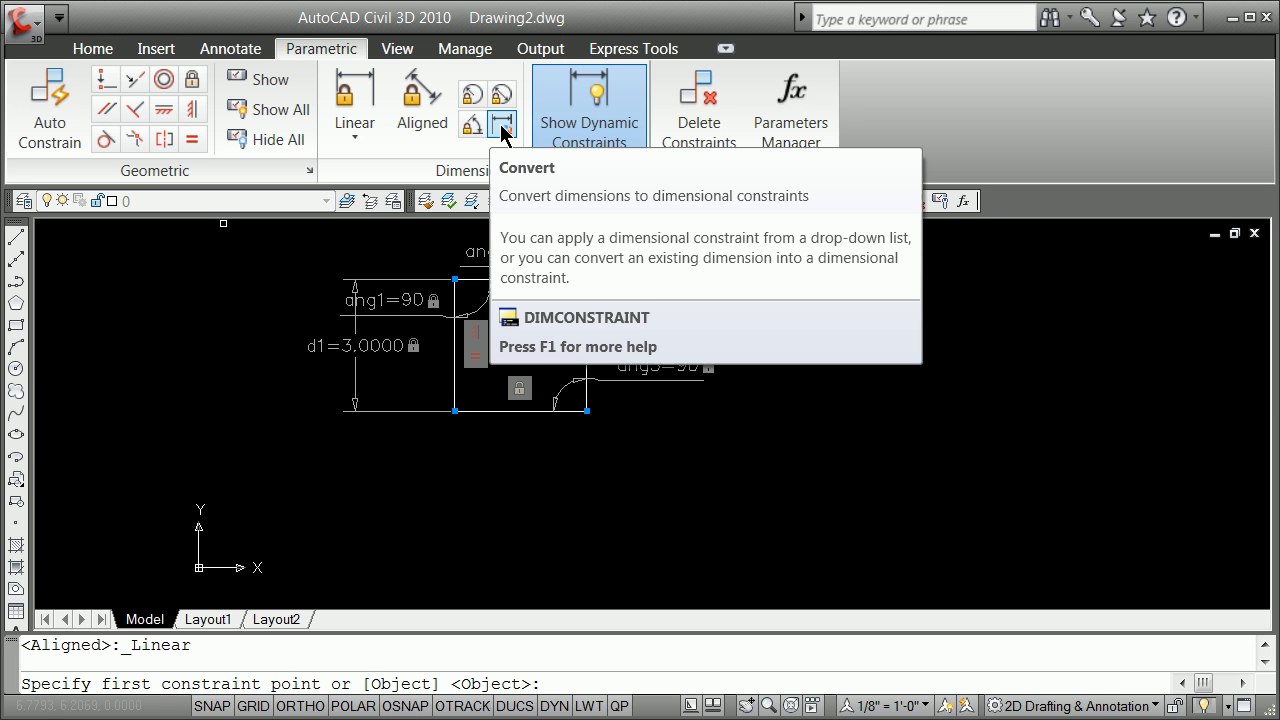
# Toggle the display of dynamic dimensional constraints off and on repeatedly, leaving them shown
pyautogui.click(601, 116)
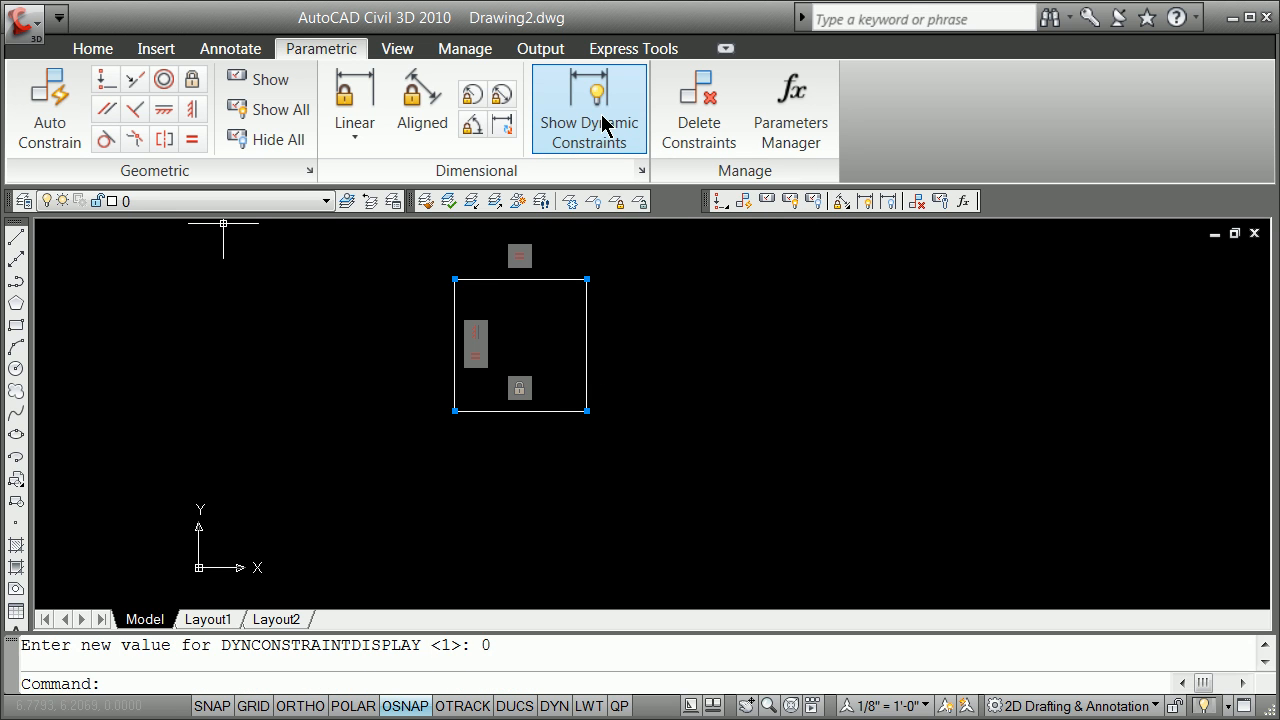
pyautogui.click(601, 114)
pyautogui.click(601, 114)
pyautogui.click(601, 114)
pyautogui.click(601, 114)
pyautogui.click(601, 114)
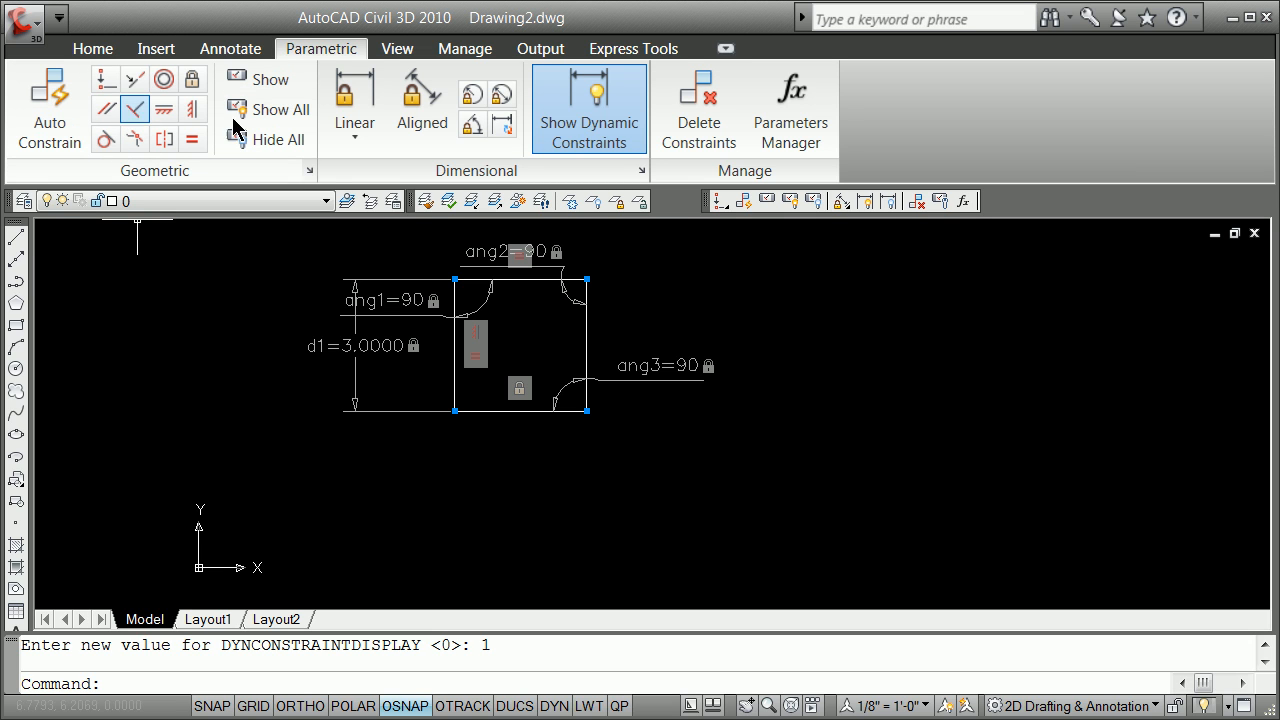
# Draw a circle below the square, roughly as wide as the square and slightly offset to its right
pyautogui.write('c')
pyautogui.press('Return')
pyautogui.click(569, 529)
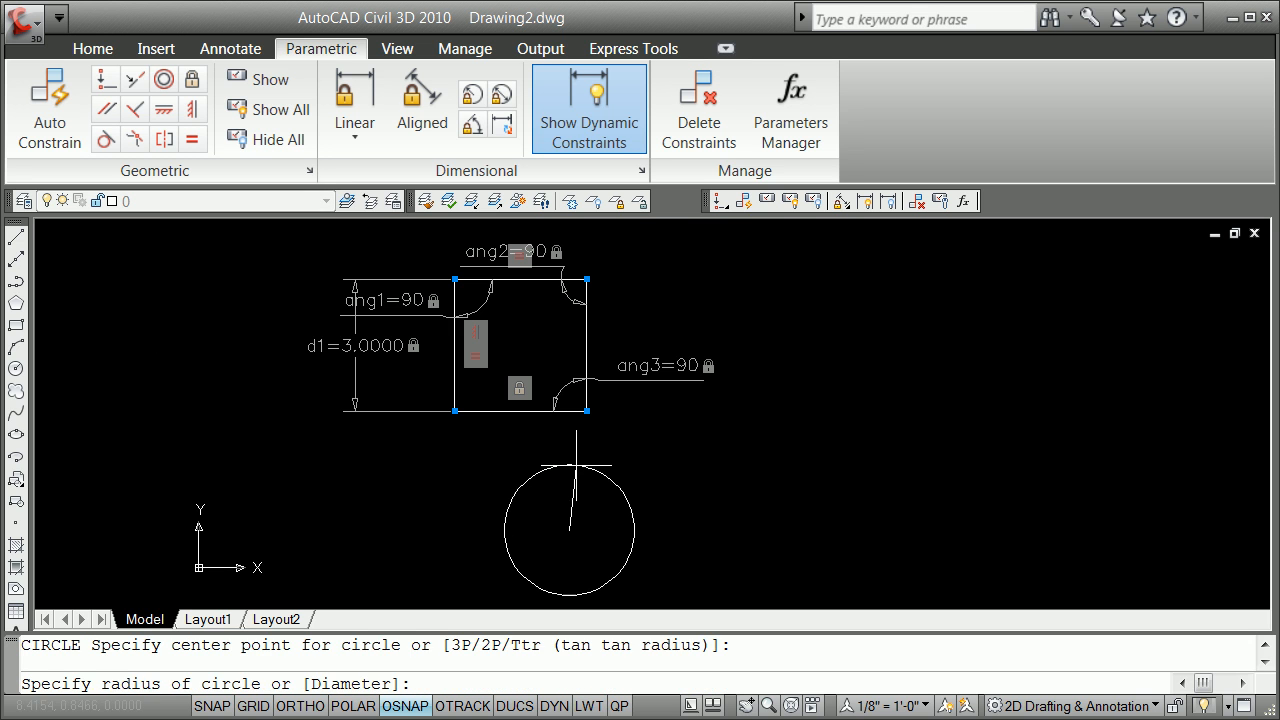
pyautogui.click(571, 465)
# Apply a Tangent geometric constraint between the circle and the square's bottom line
pyautogui.click(104, 139)
pyautogui.click(583, 466)
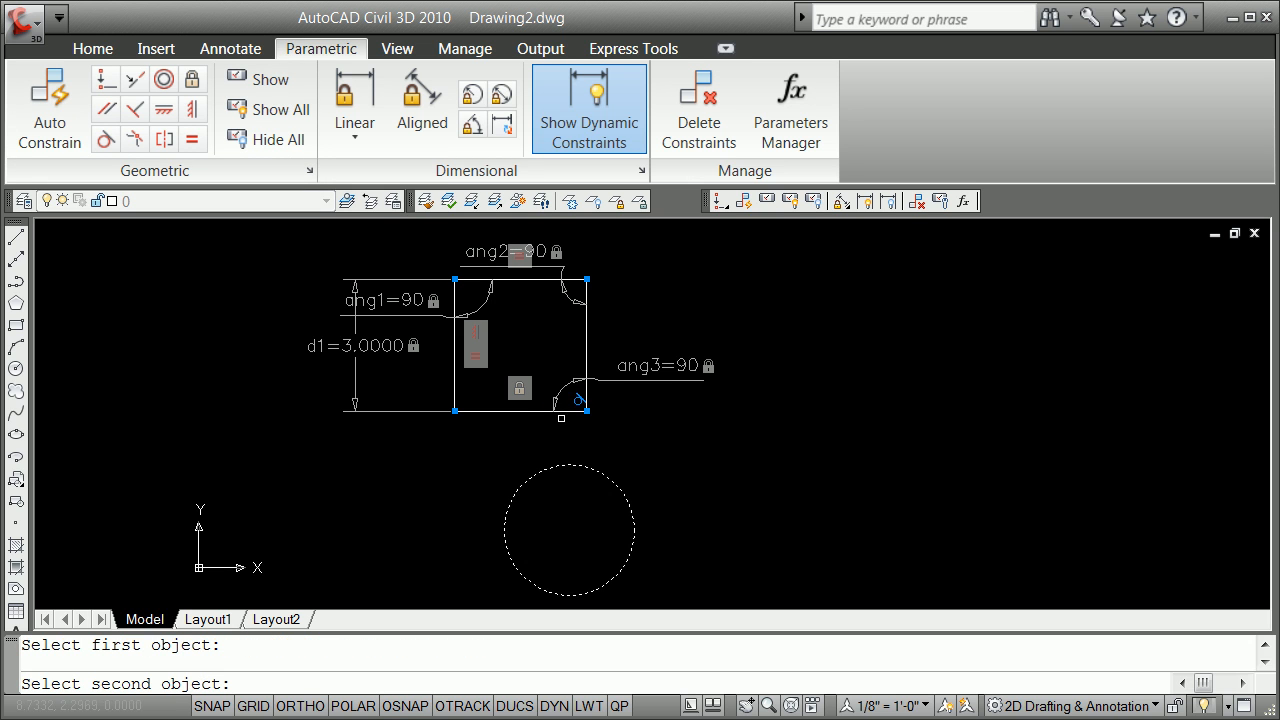
pyautogui.click(580, 402)
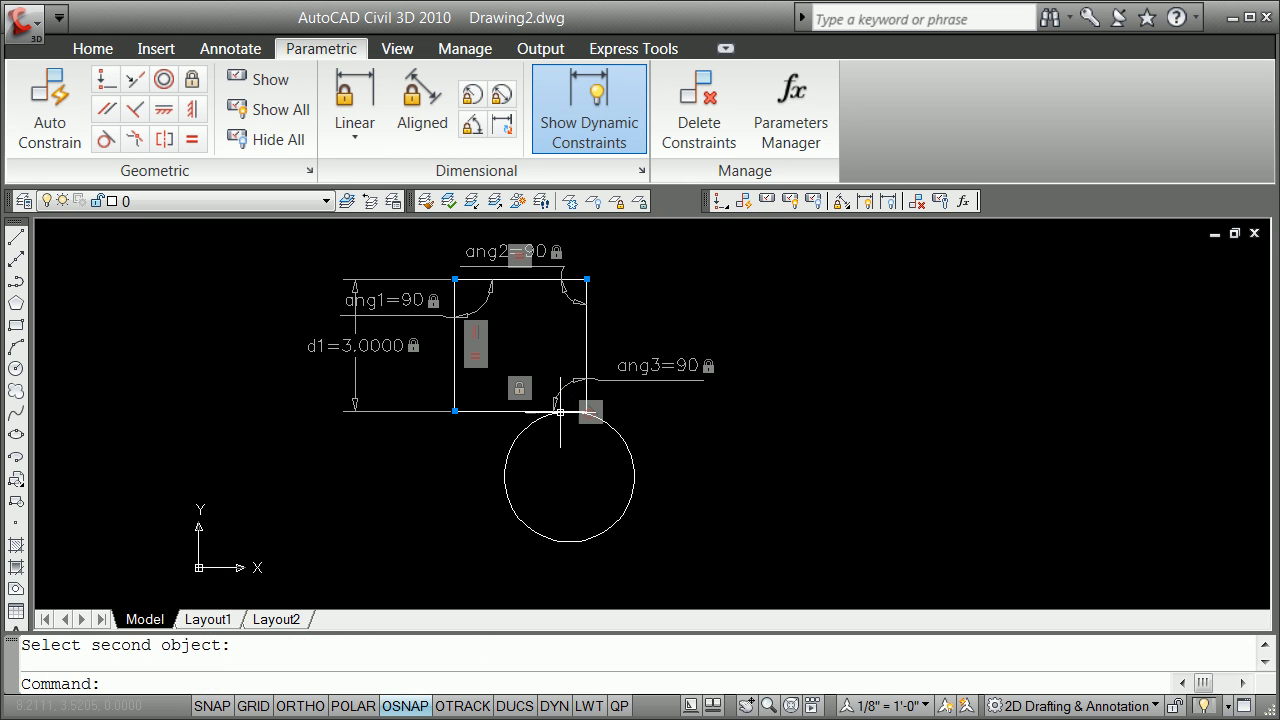
# Try to stretch the tangent circle by its right and lower quadrant grips, and clear the selection
pyautogui.click(636, 474)
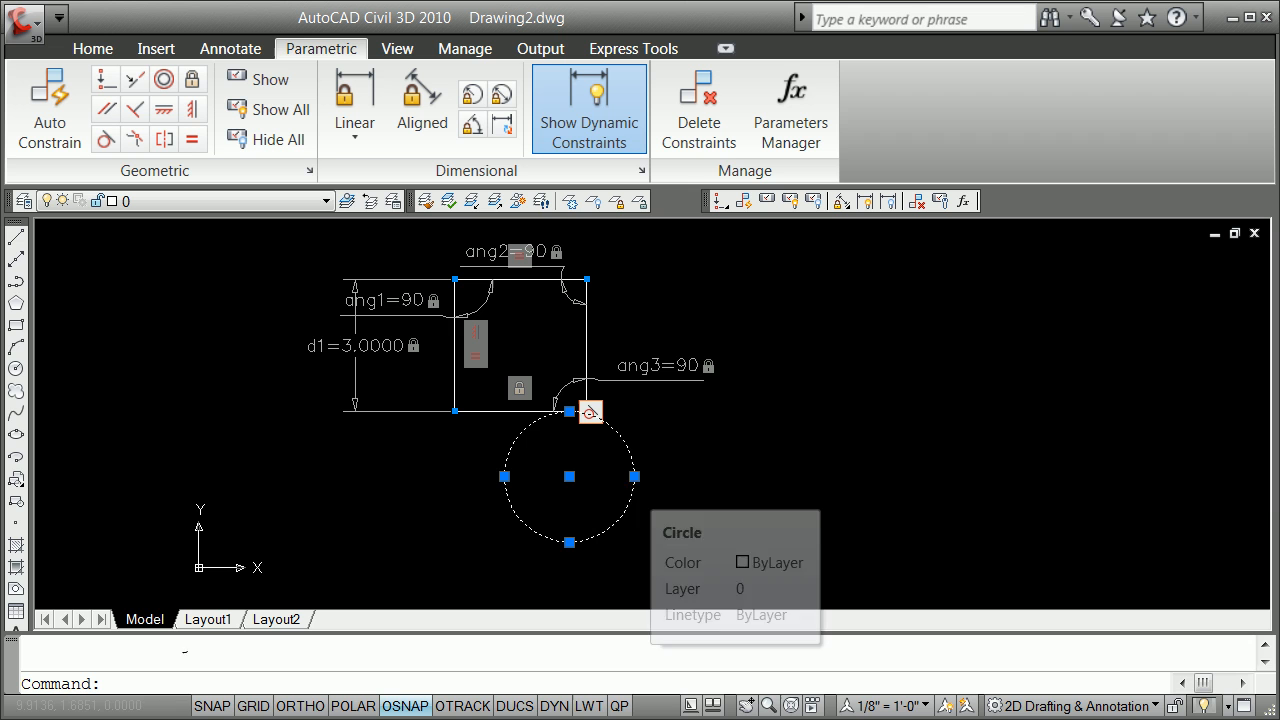
pyautogui.click(634, 476)
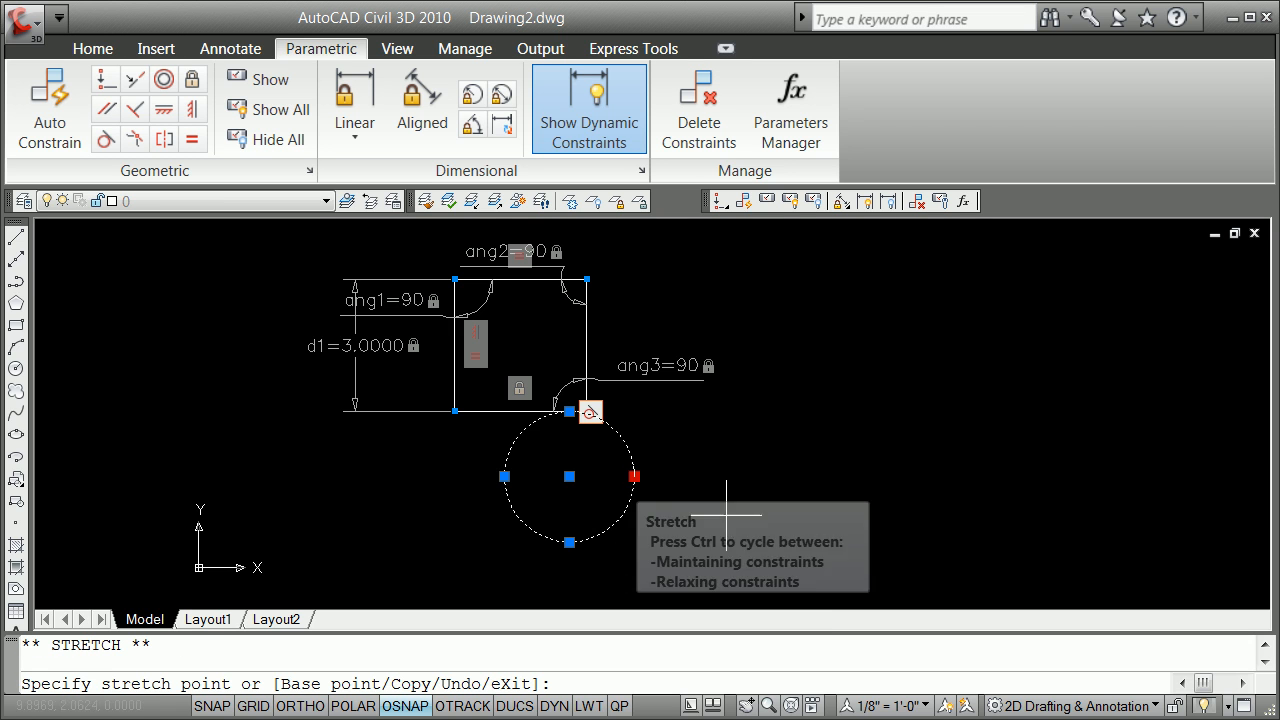
pyautogui.click(569, 542)
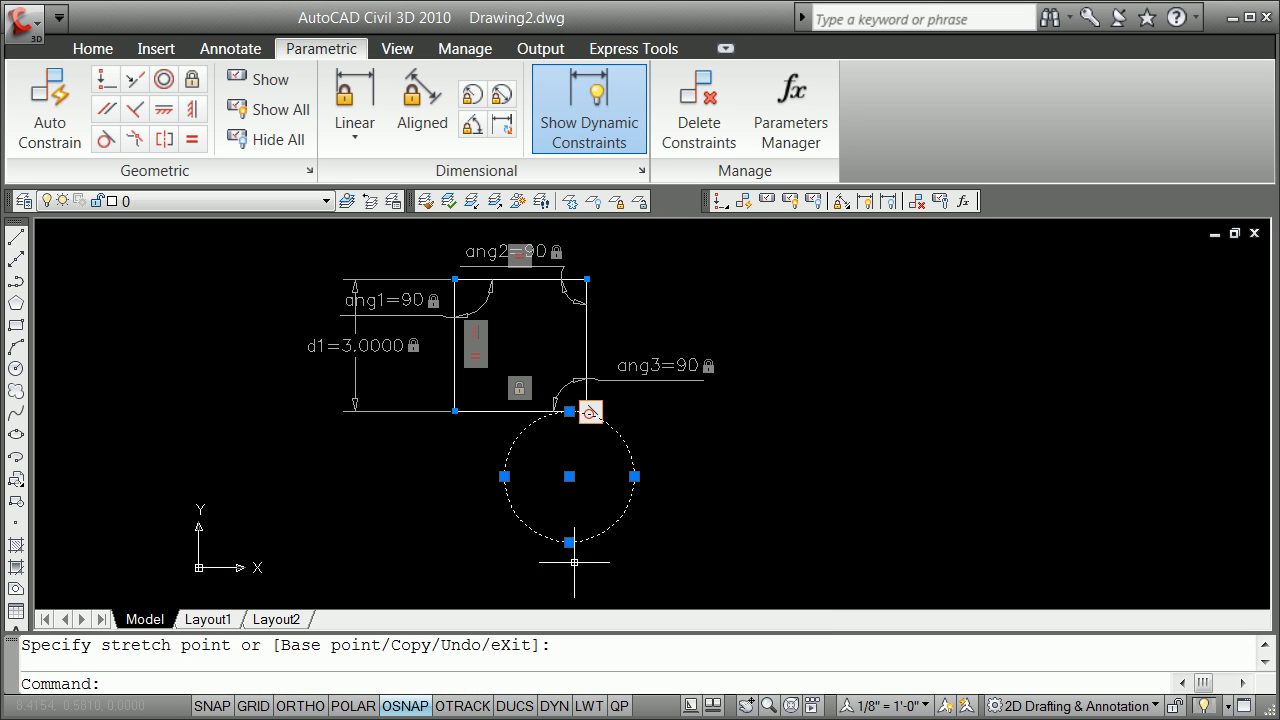
pyautogui.click(573, 565)
pyautogui.press('Escape')
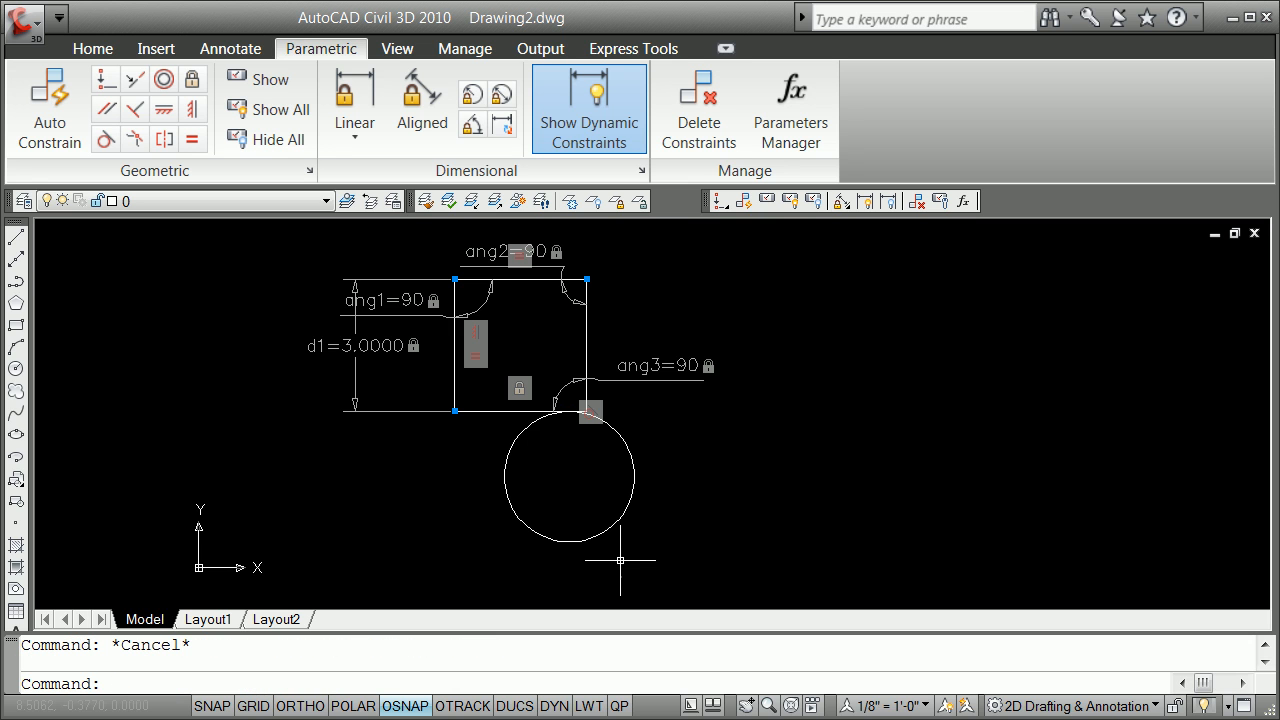
pyautogui.click(554, 542)
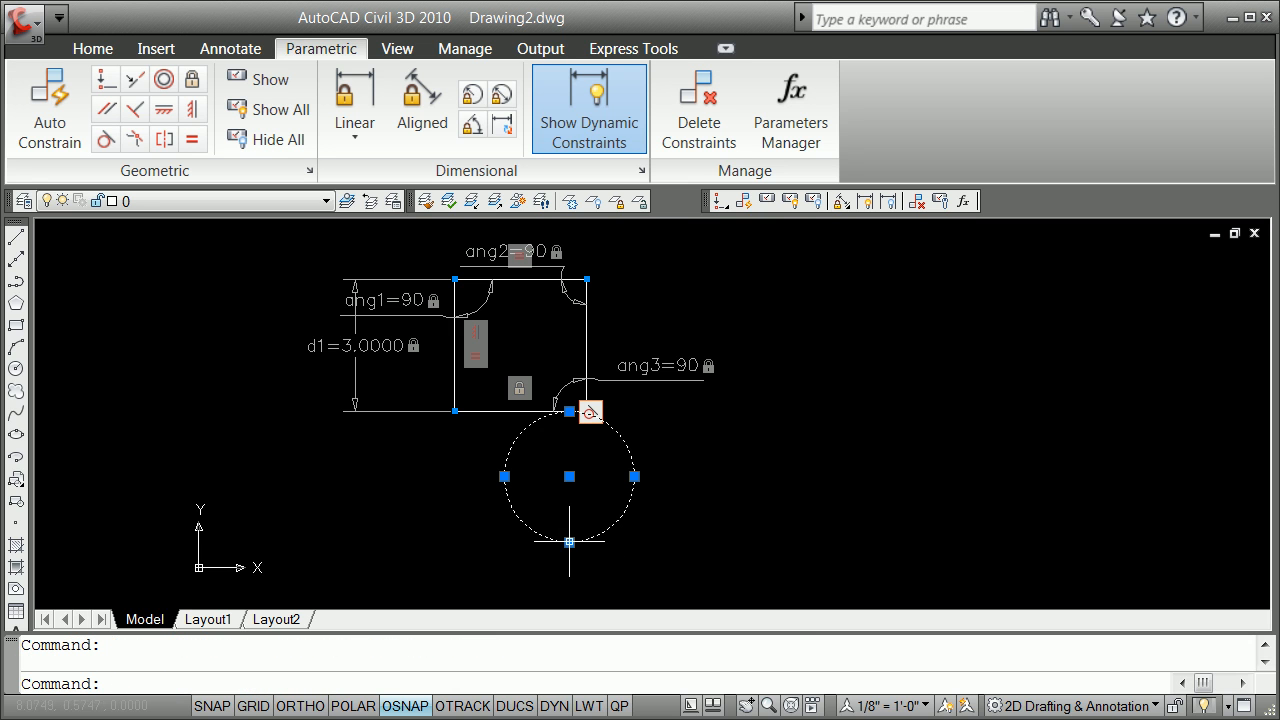
pyautogui.click(569, 542)
pyautogui.click(569, 542)
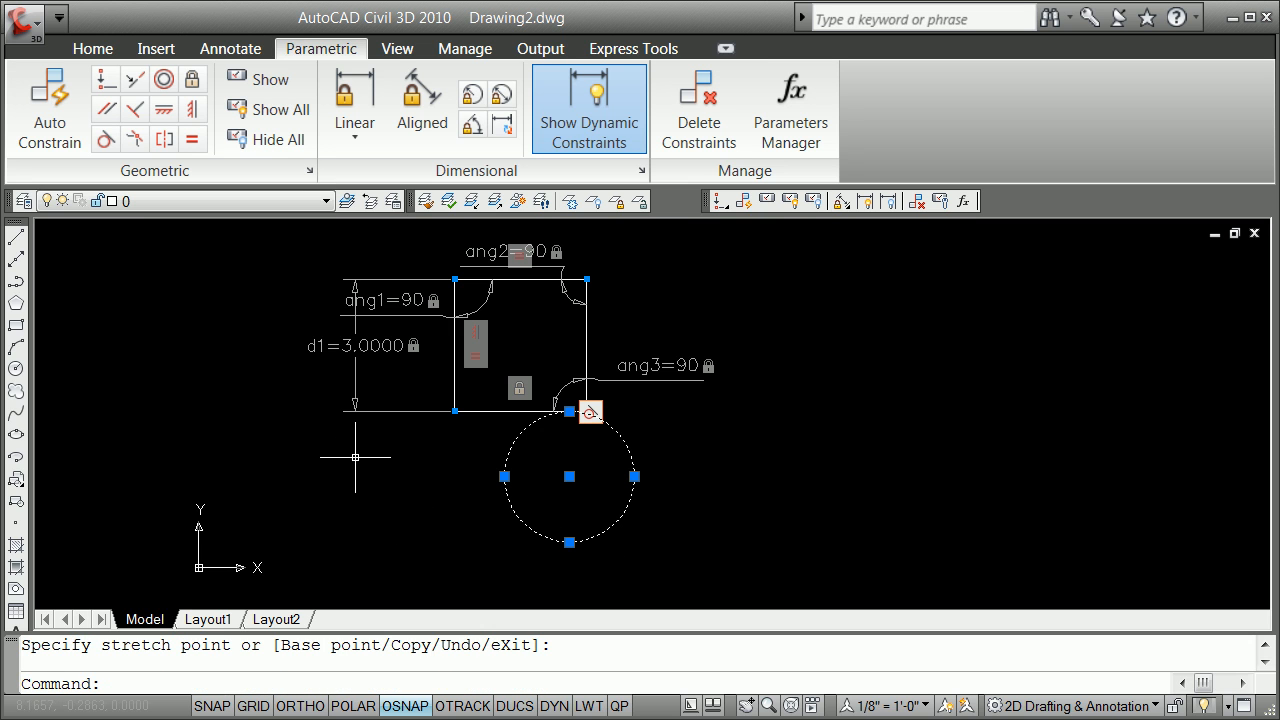
pyautogui.press('Escape')
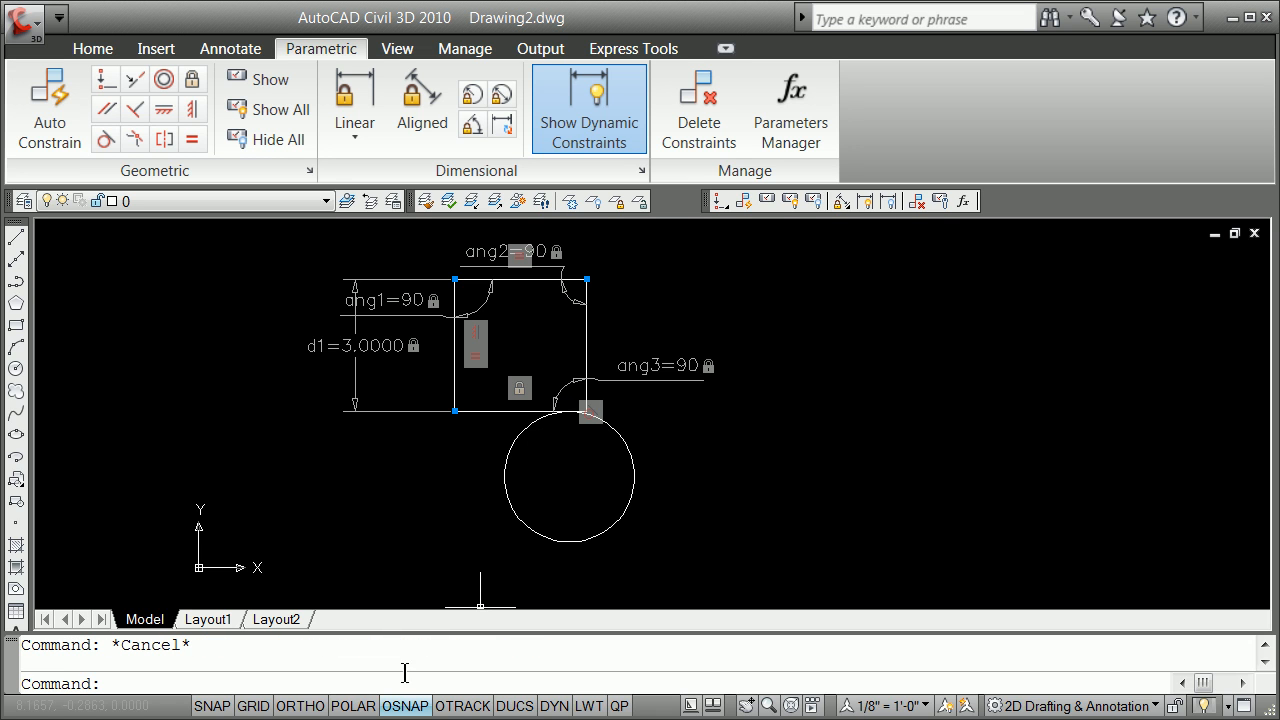